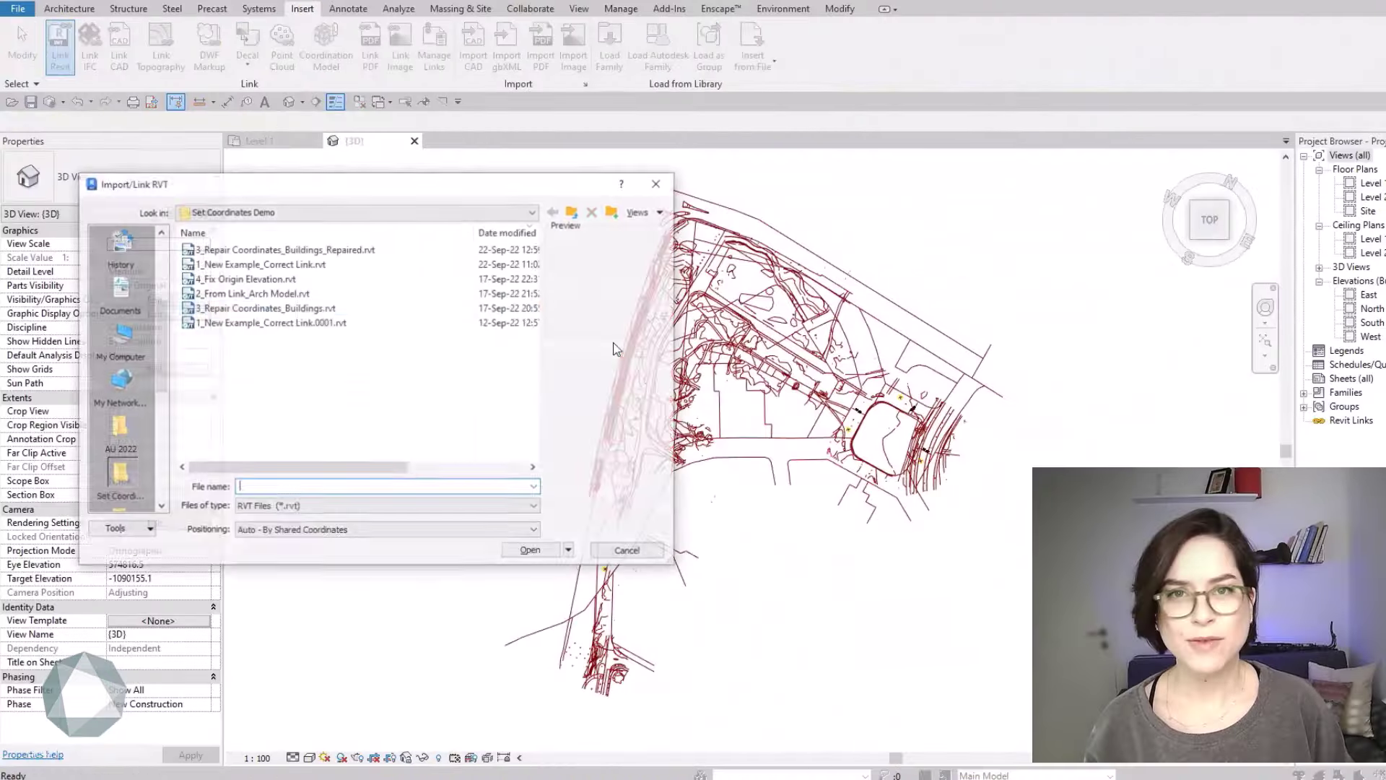
Link the Revit model 3_Repair Coordinates_Buildings.rvt into the 3D view, positioned Auto - By Shared Coordinates.
left_click(318, 310)
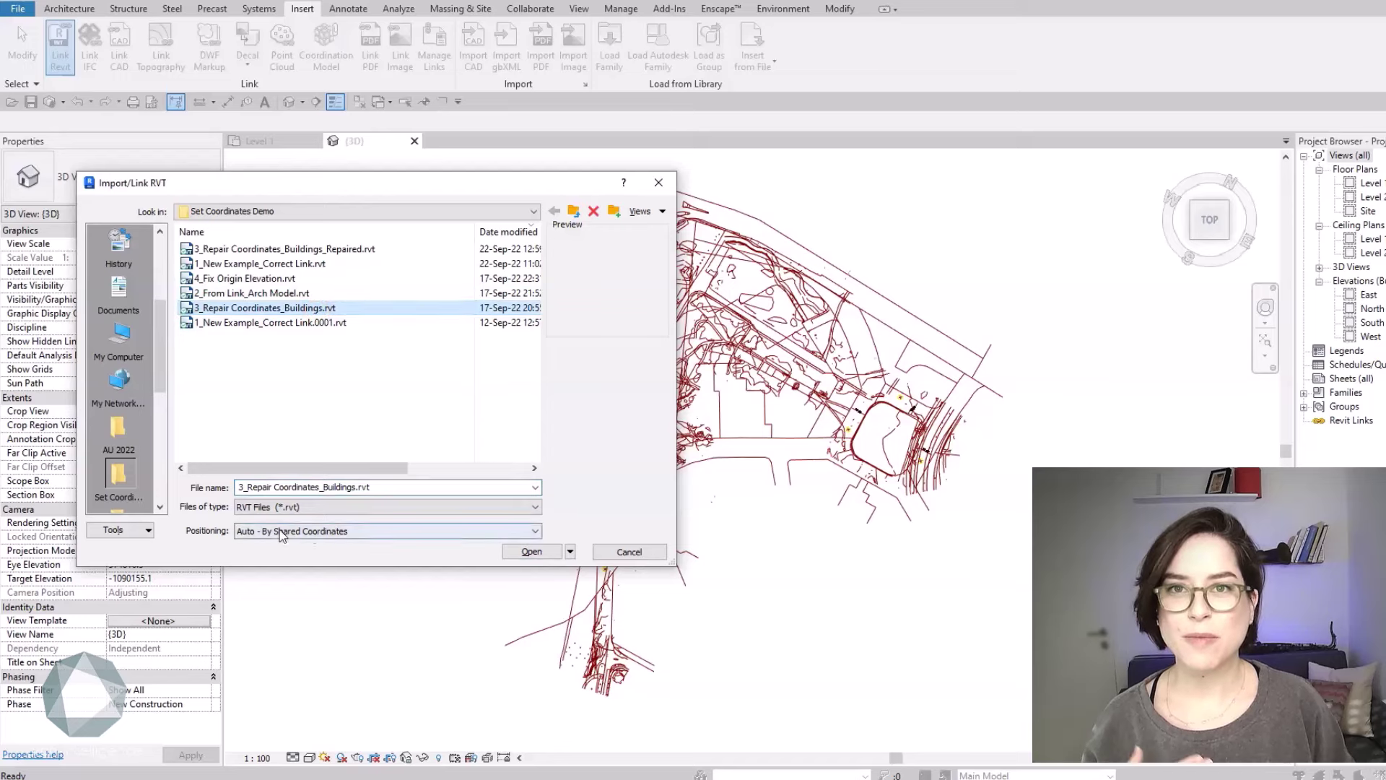
left_click(552, 555)
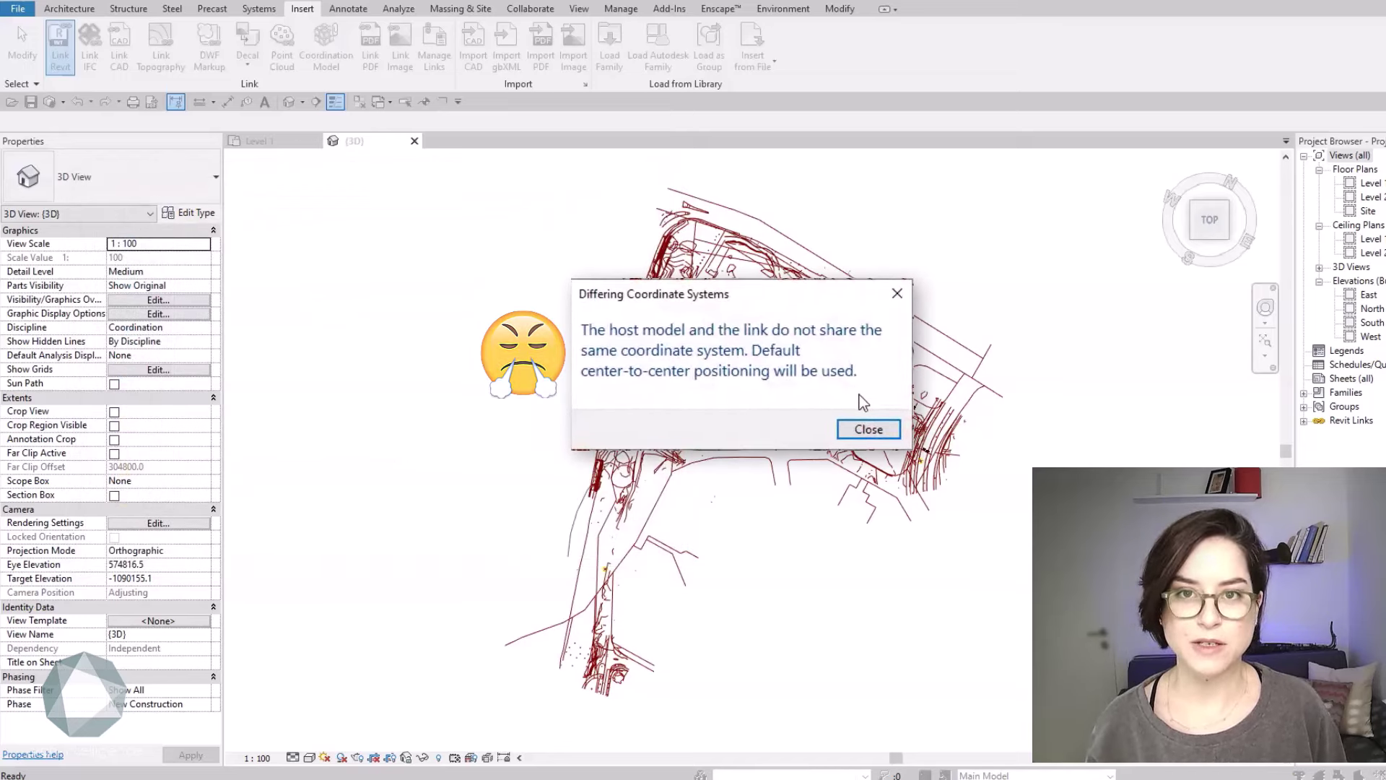
left_click(869, 428)
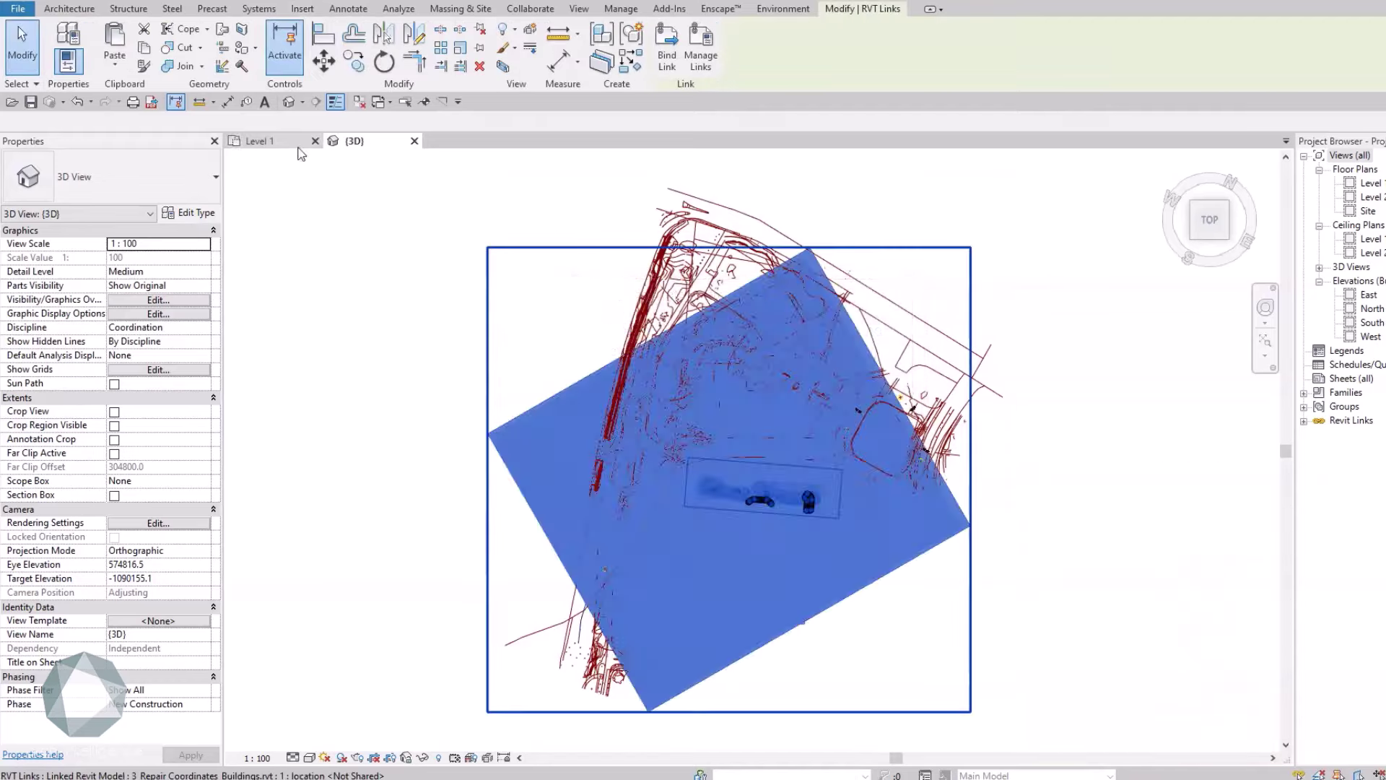
middle_click_drag(869, 429, 973, 435, "shift")
key("Escape")
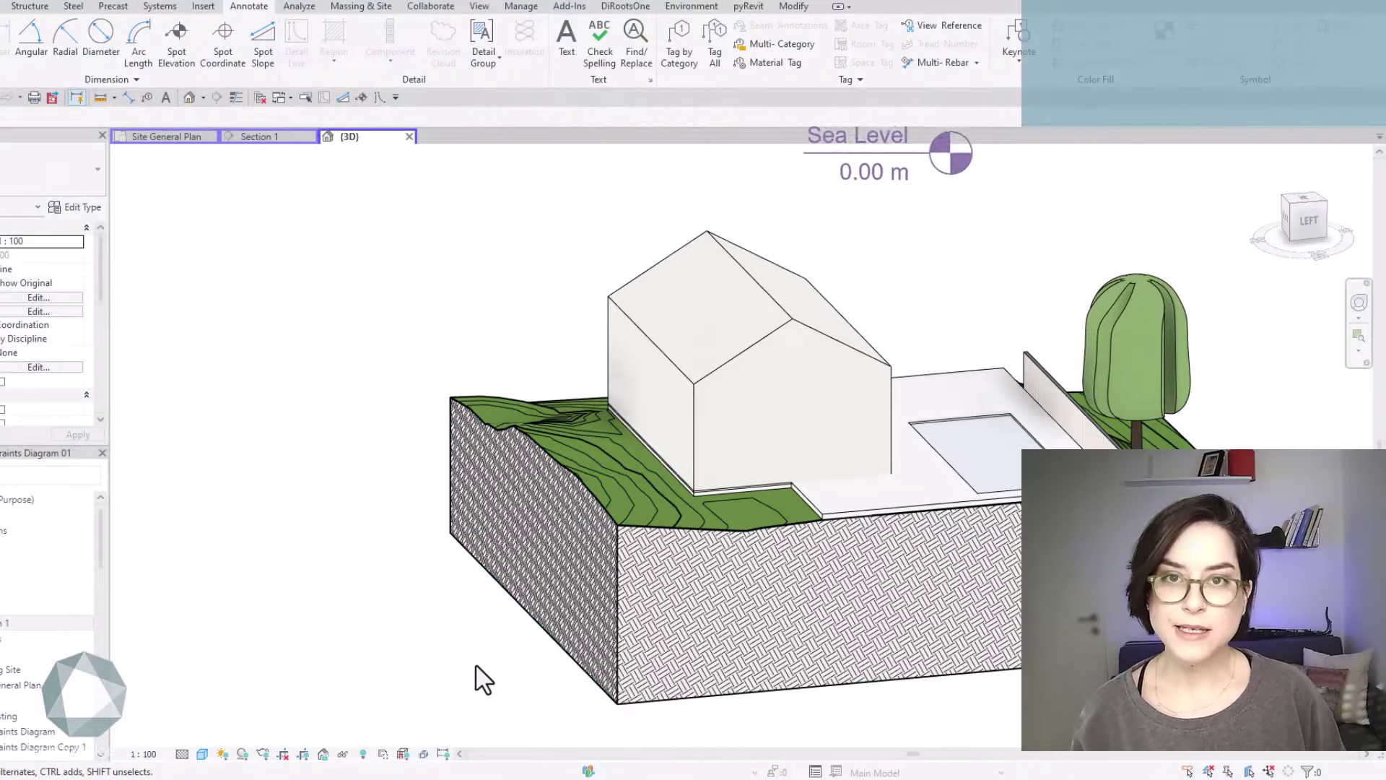
In Section 1, add an aligned dimension of the entrance door's height, placed beside the door.
left_click(259, 137)
left_click(127, 98)
left_click(878, 649)
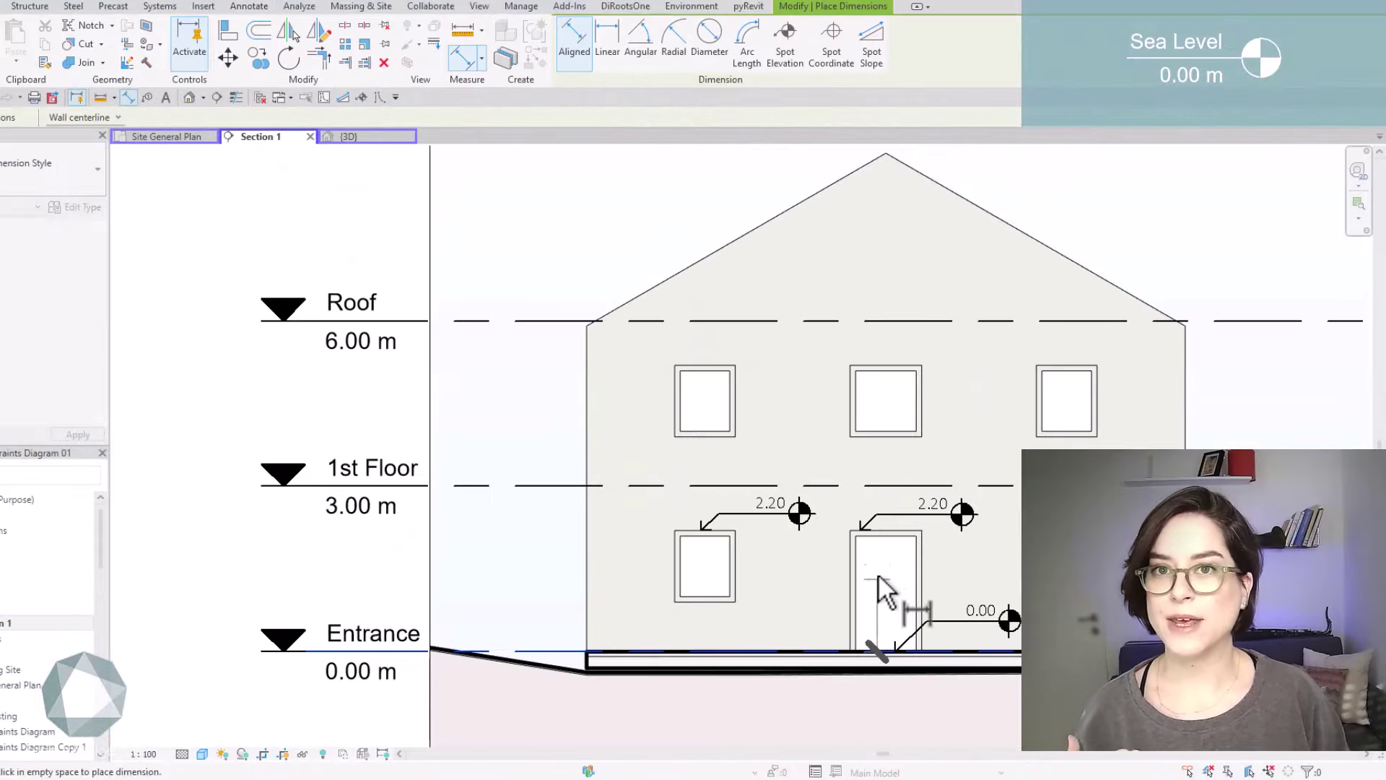
left_click(828, 498)
key("Escape")
key("Escape")
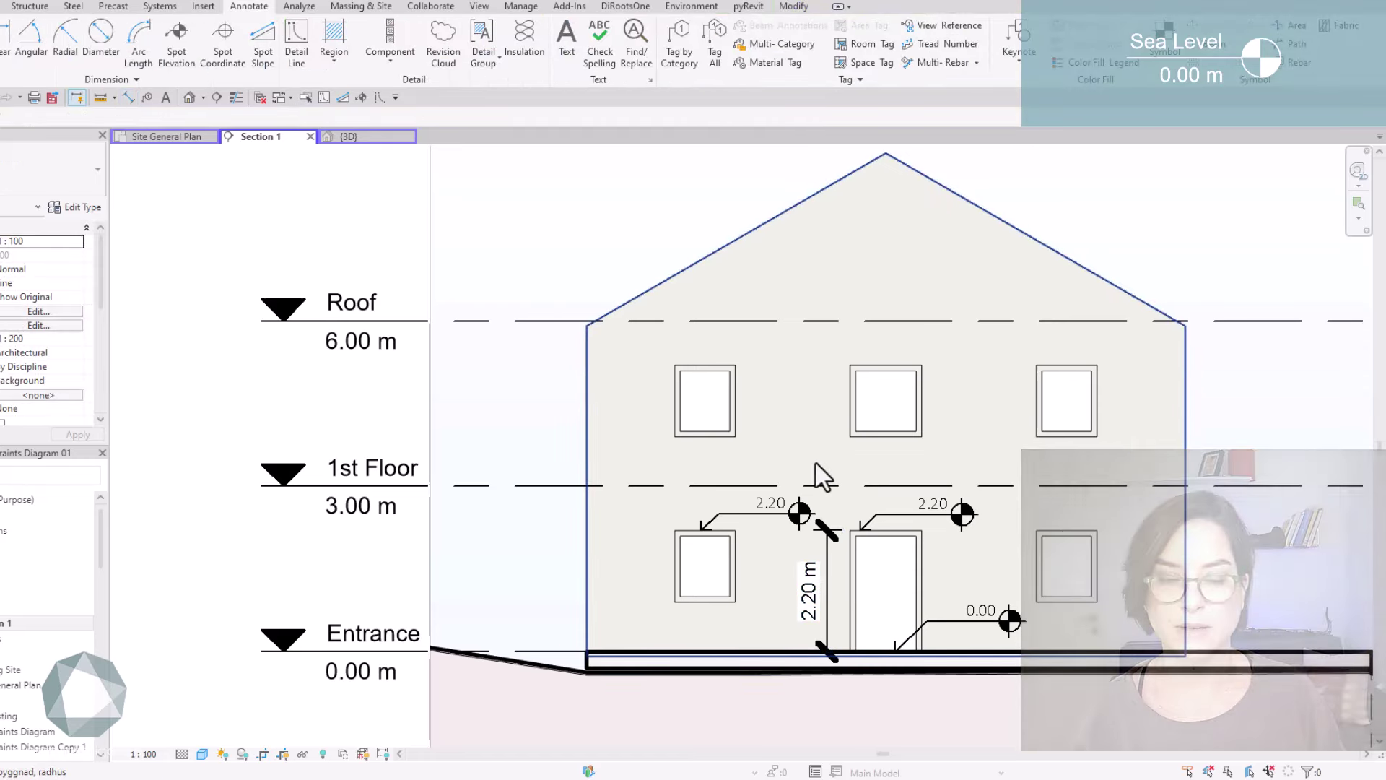
Place a spot elevation on the top of the outdoor slab just beyond the house wall in Section 1.
left_click(184, 50)
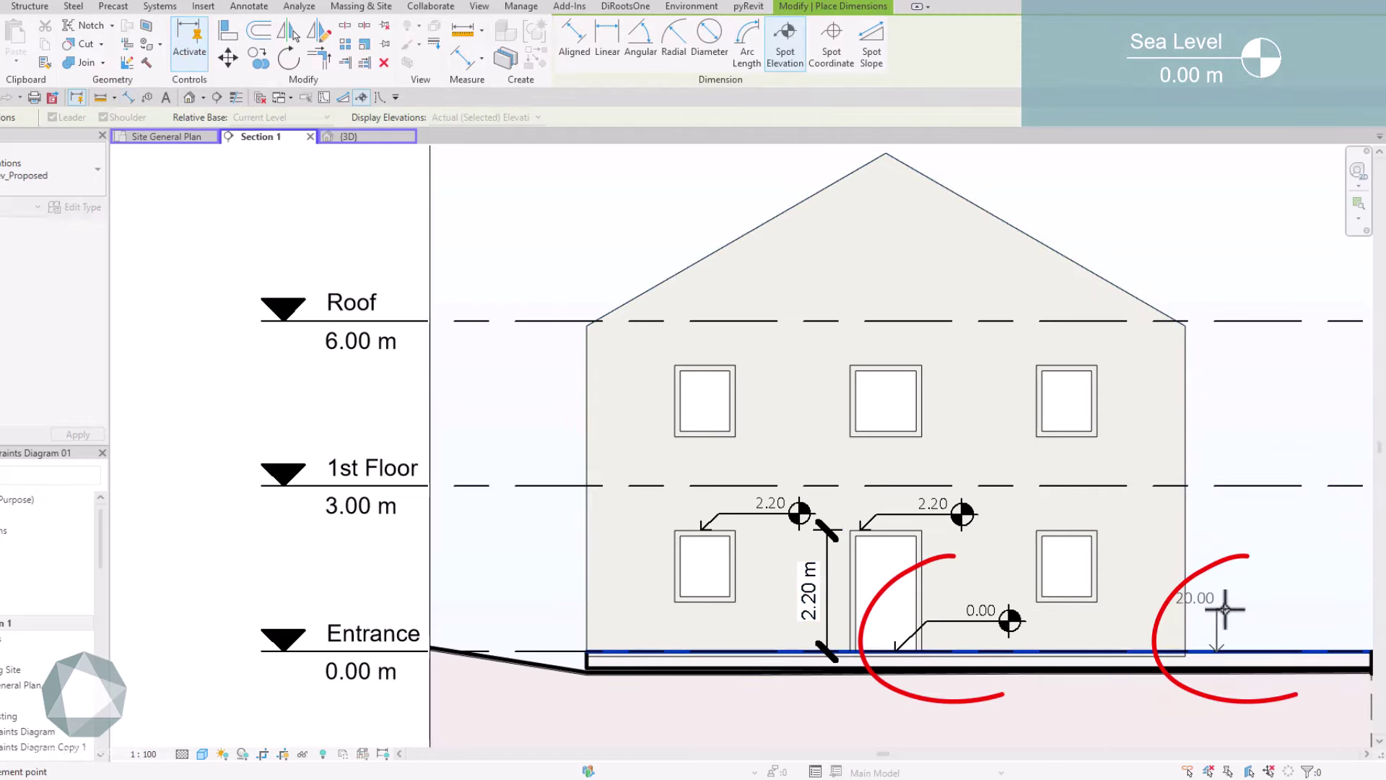
left_click(1226, 609)
key("Escape")
key("Escape")
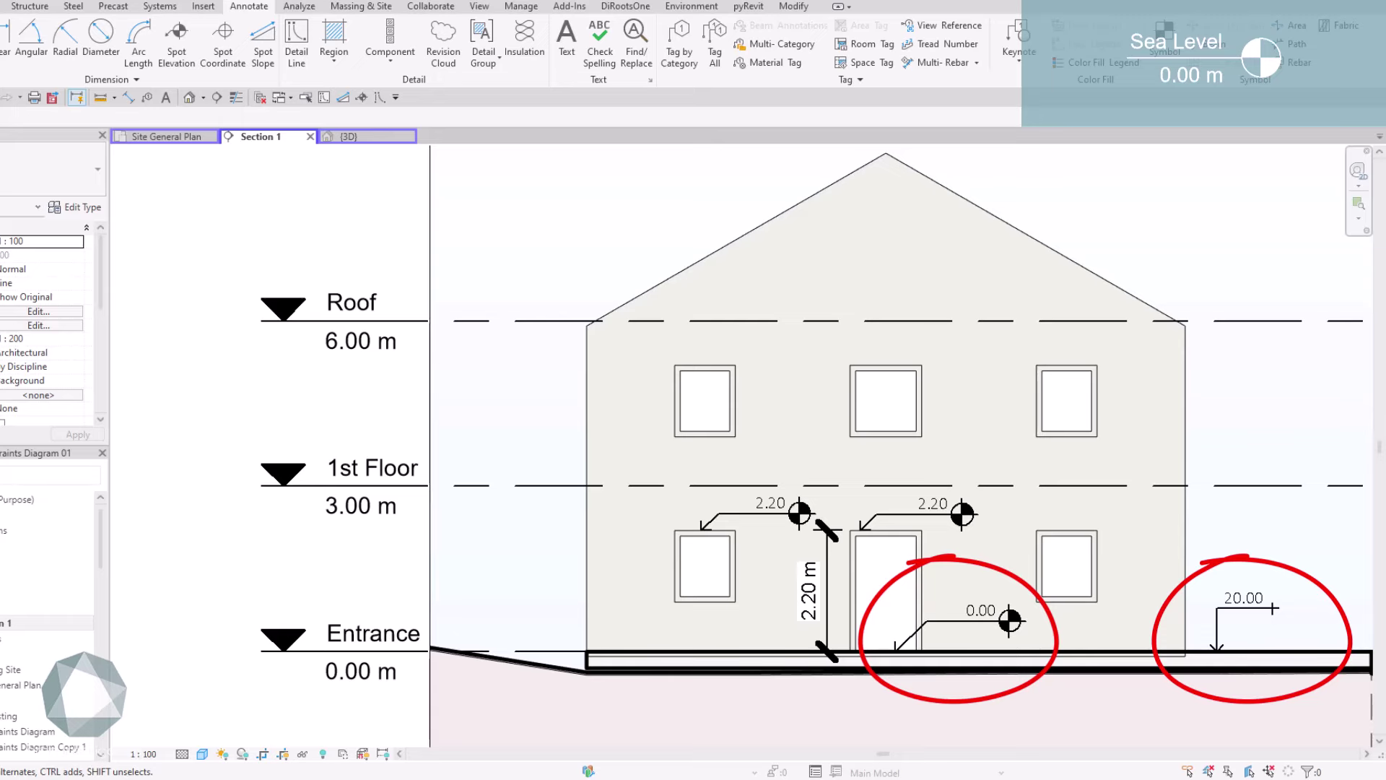
Add an aligned dimension between the Entrance level and the Sea level line in Section 1.
scroll(1307, 743, "down", 6)
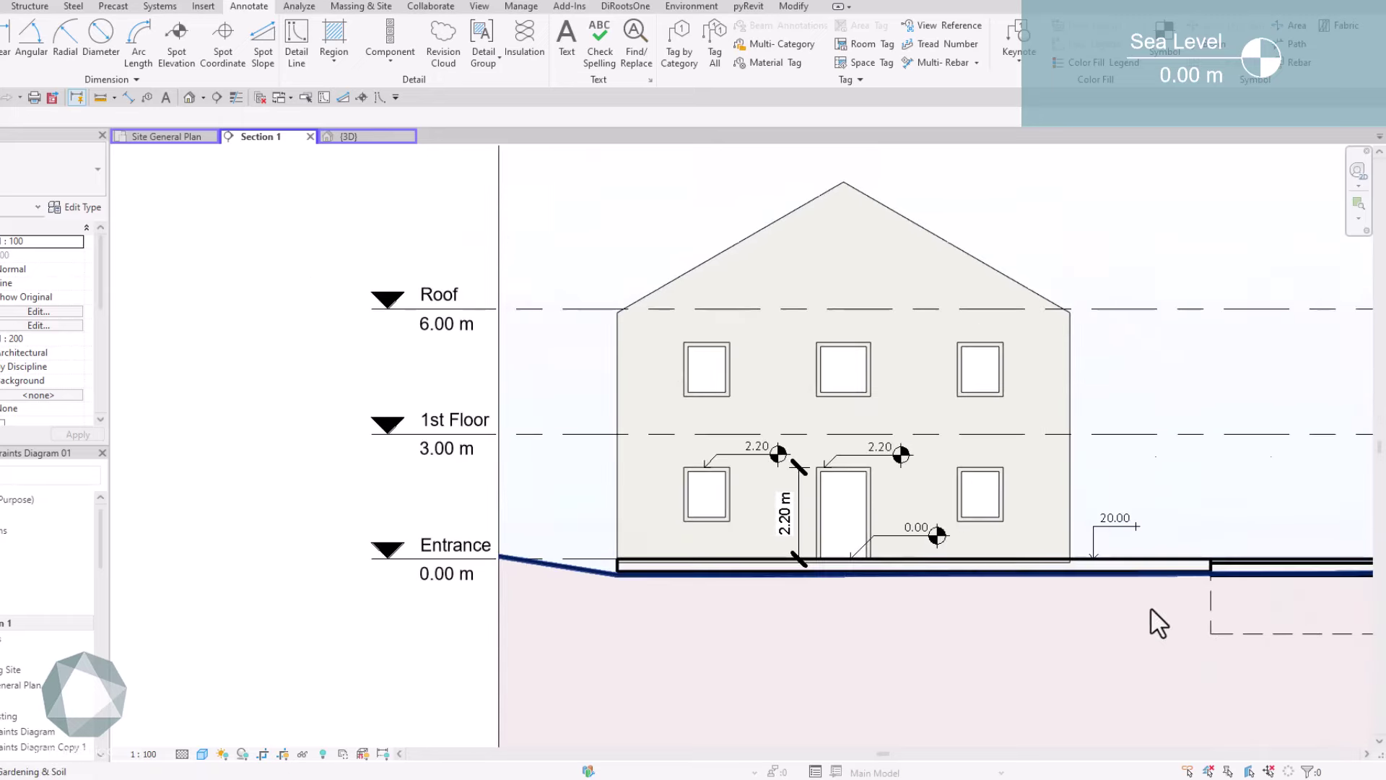
middle_click_drag(1228, 700, 998, 551)
scroll(998, 551, "down", 3)
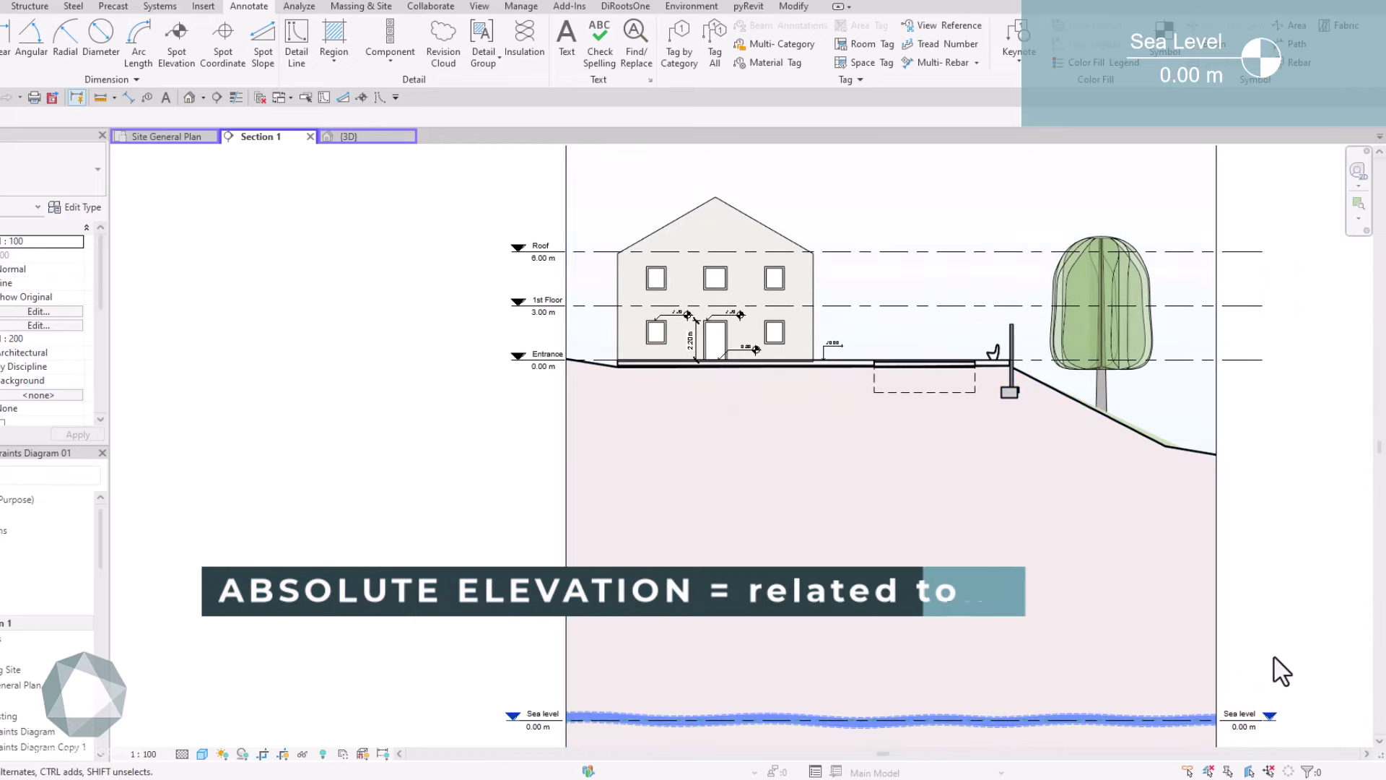
left_click(127, 97)
left_click(838, 360)
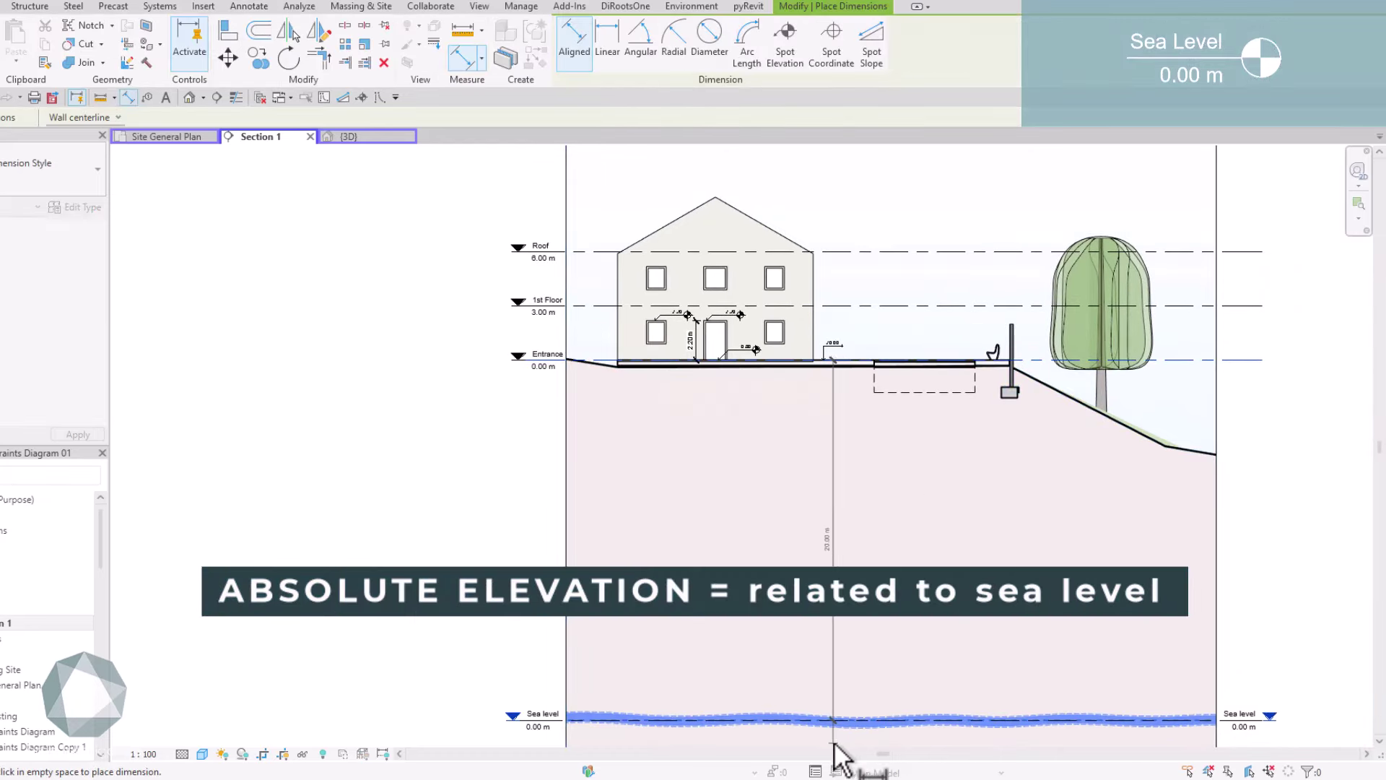
left_click(834, 742)
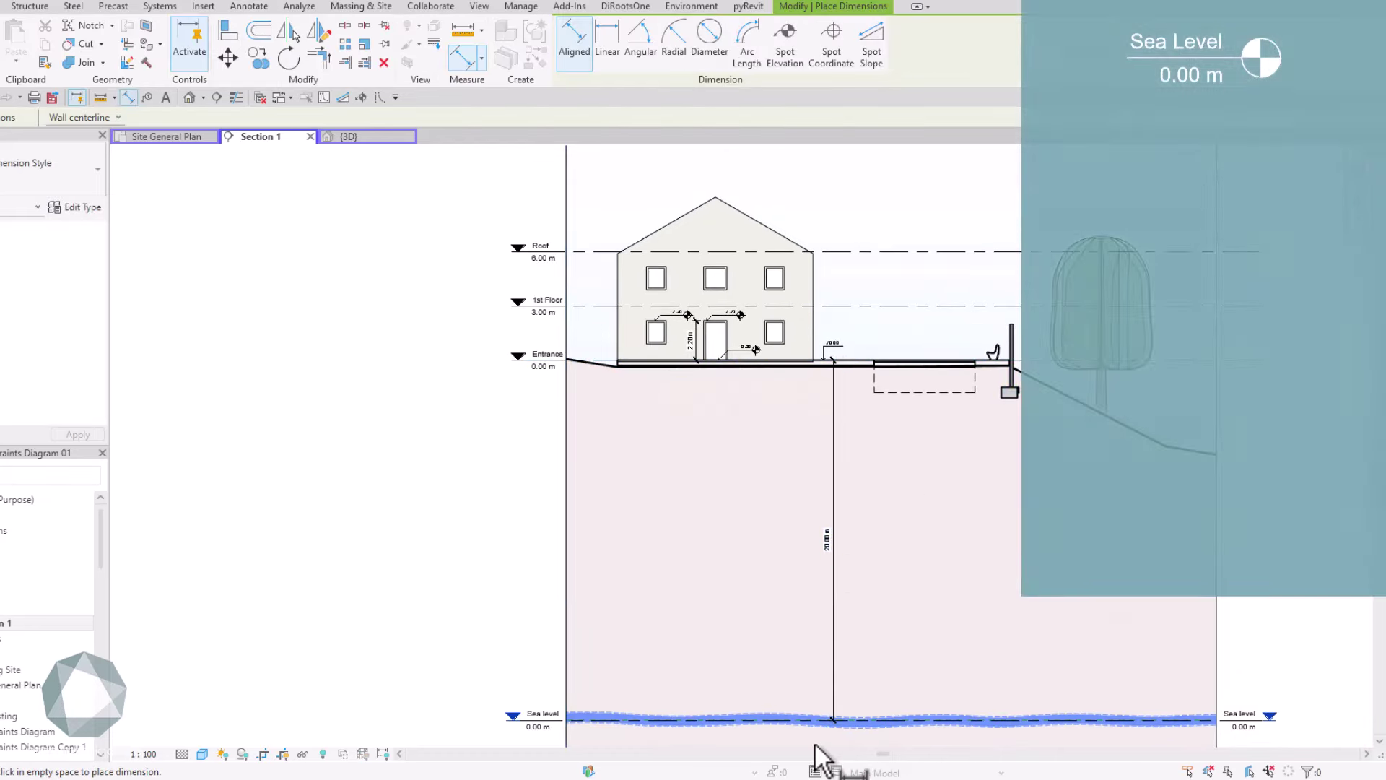
middle_click_drag(820, 751, 832, 661)
key("Escape")
key("Escape")
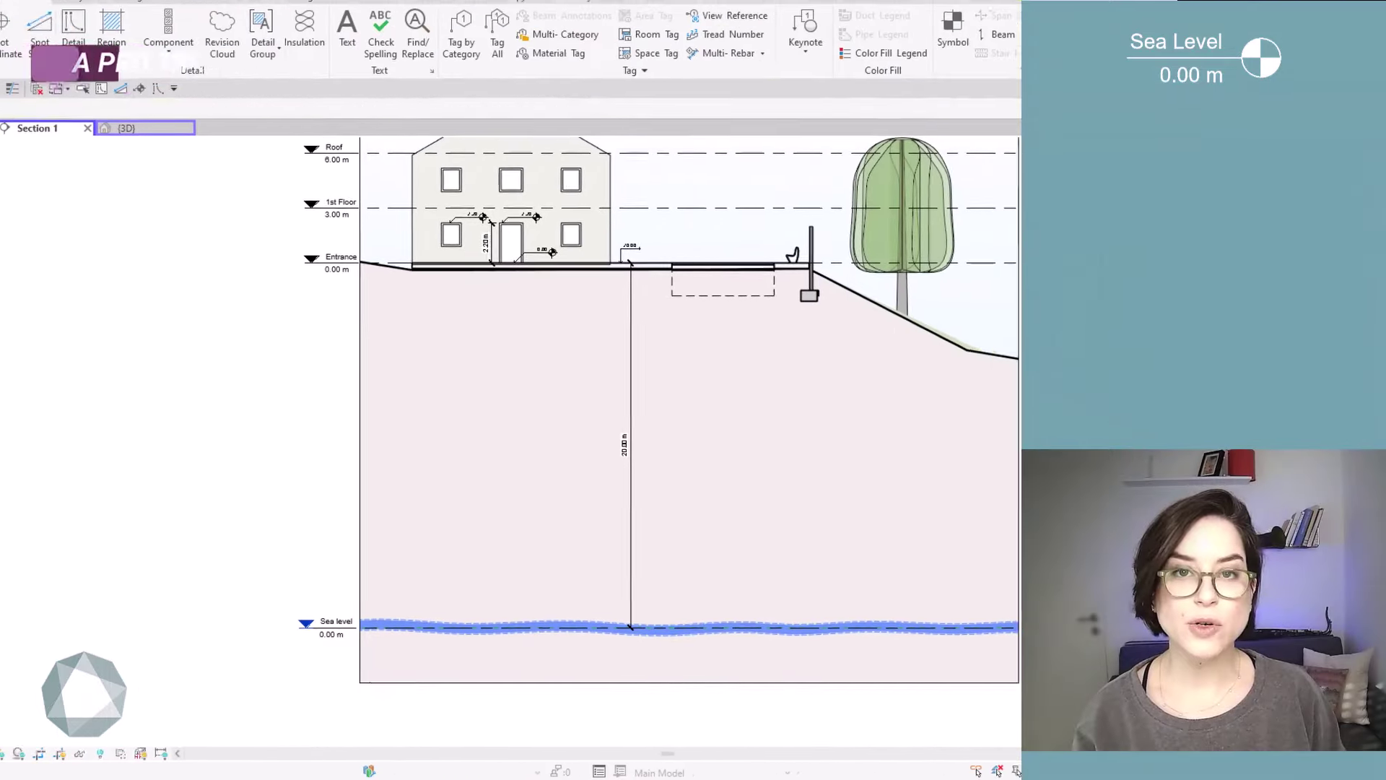
In the 3D view, inspect the level constraints and offsets of the brick-covered retaining wall and the outdoor floor.
scroll(1286, 694, "up", 5)
scroll(989, 683, "up", 3)
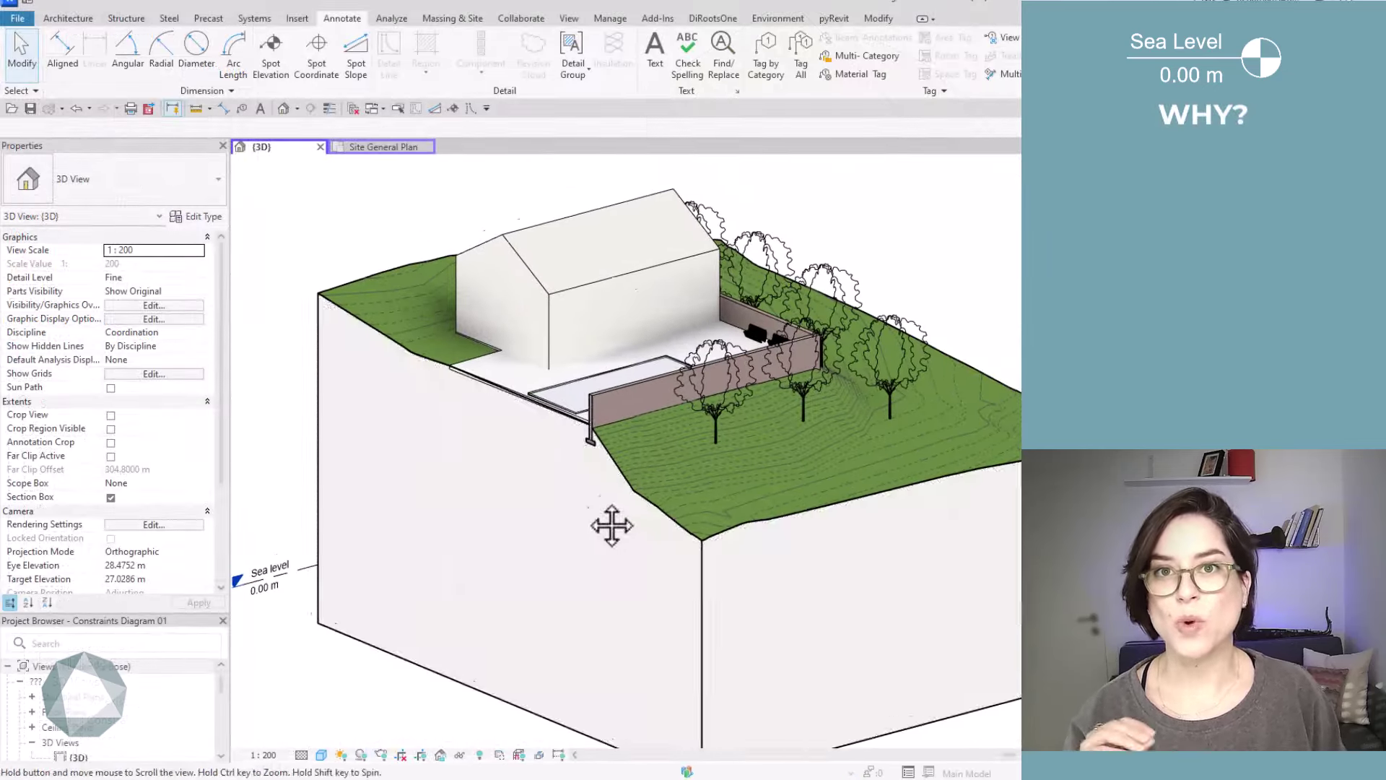
middle_click_drag(613, 527, 578, 486)
left_click(621, 417)
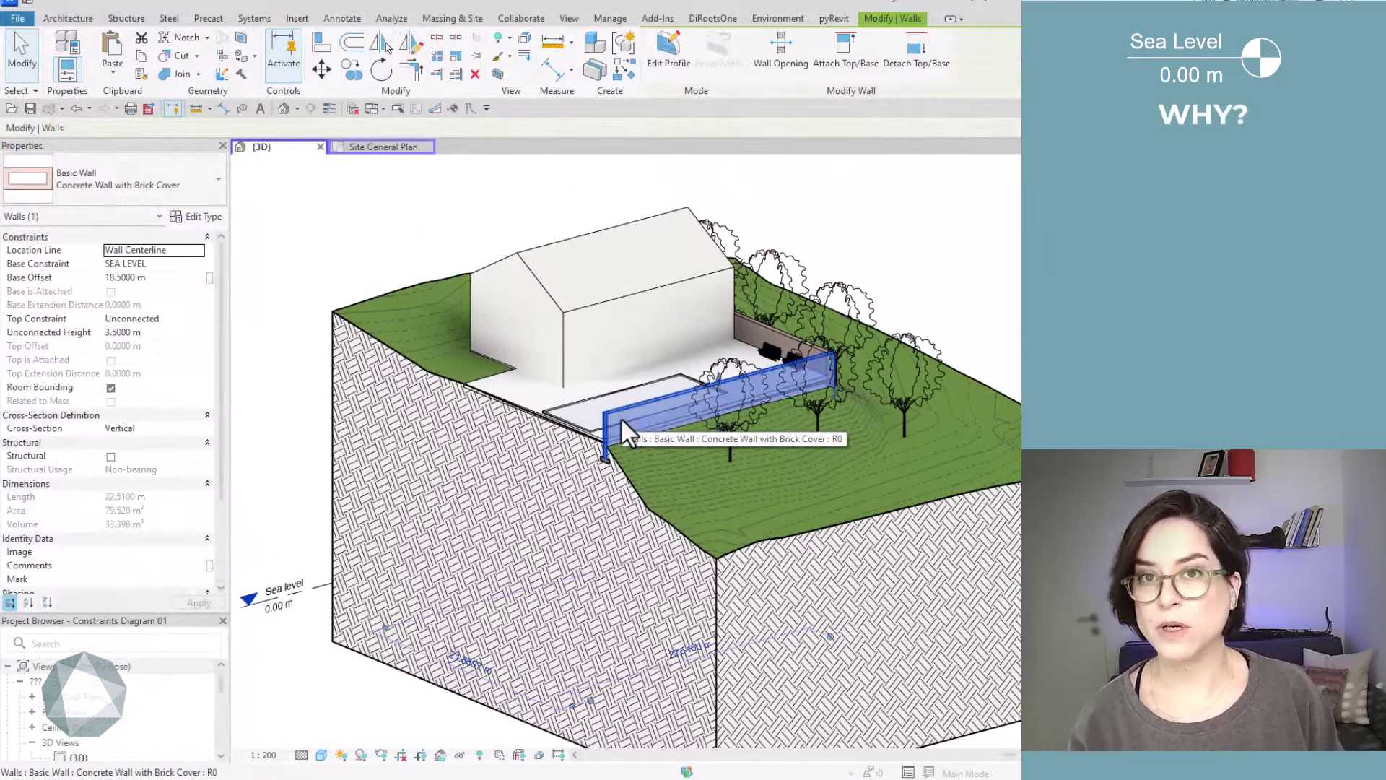
left_click(529, 391)
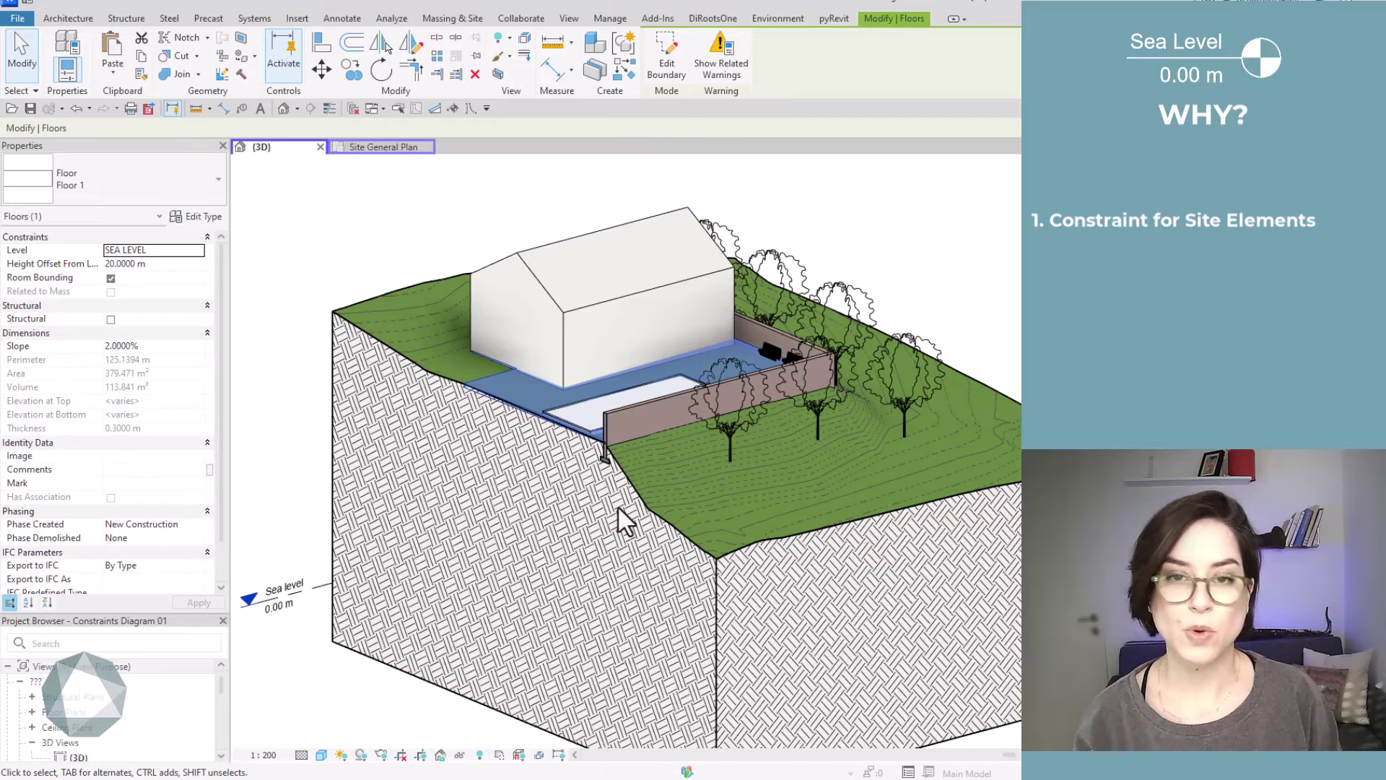
Place a spot elevation without a leader on the retaining wall below the Outdoor Deck in the Site General Plan.
left_click(400, 150)
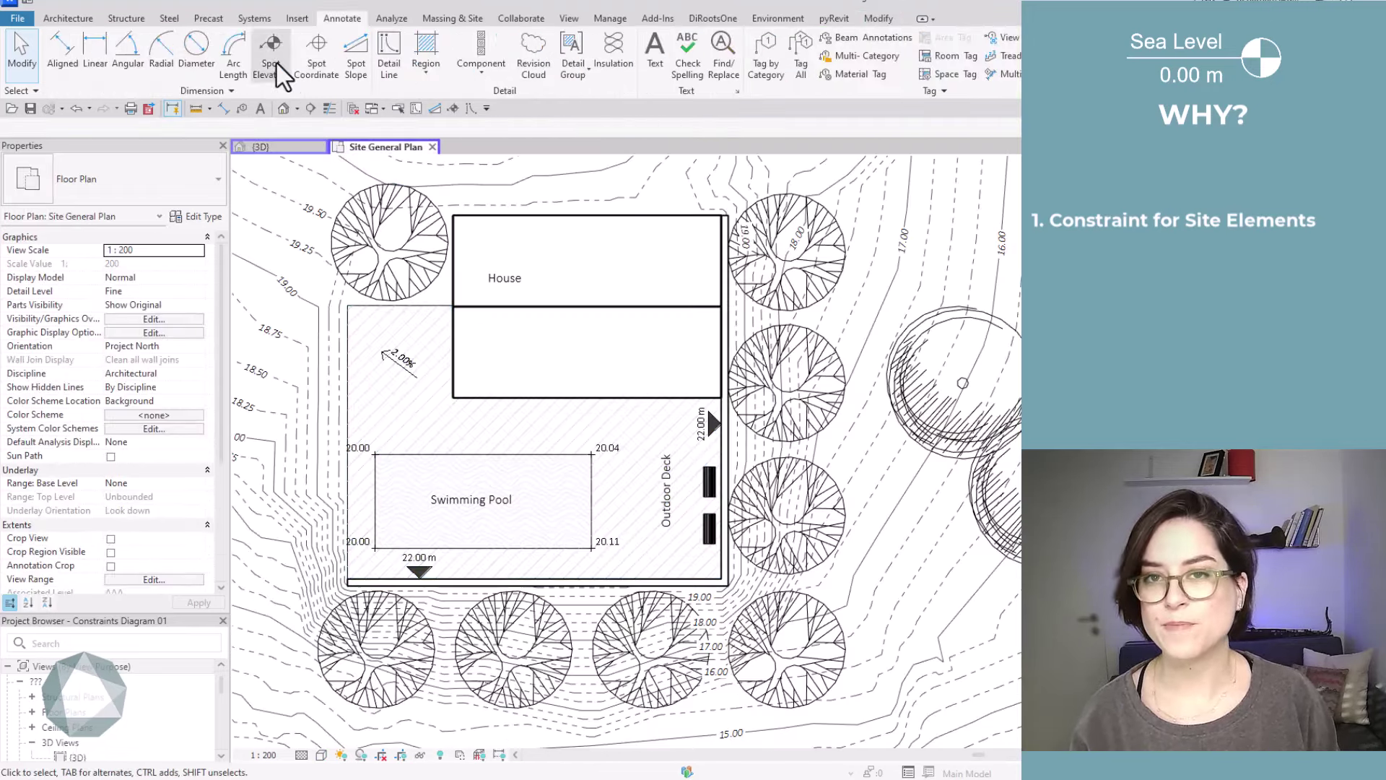
left_click(276, 64)
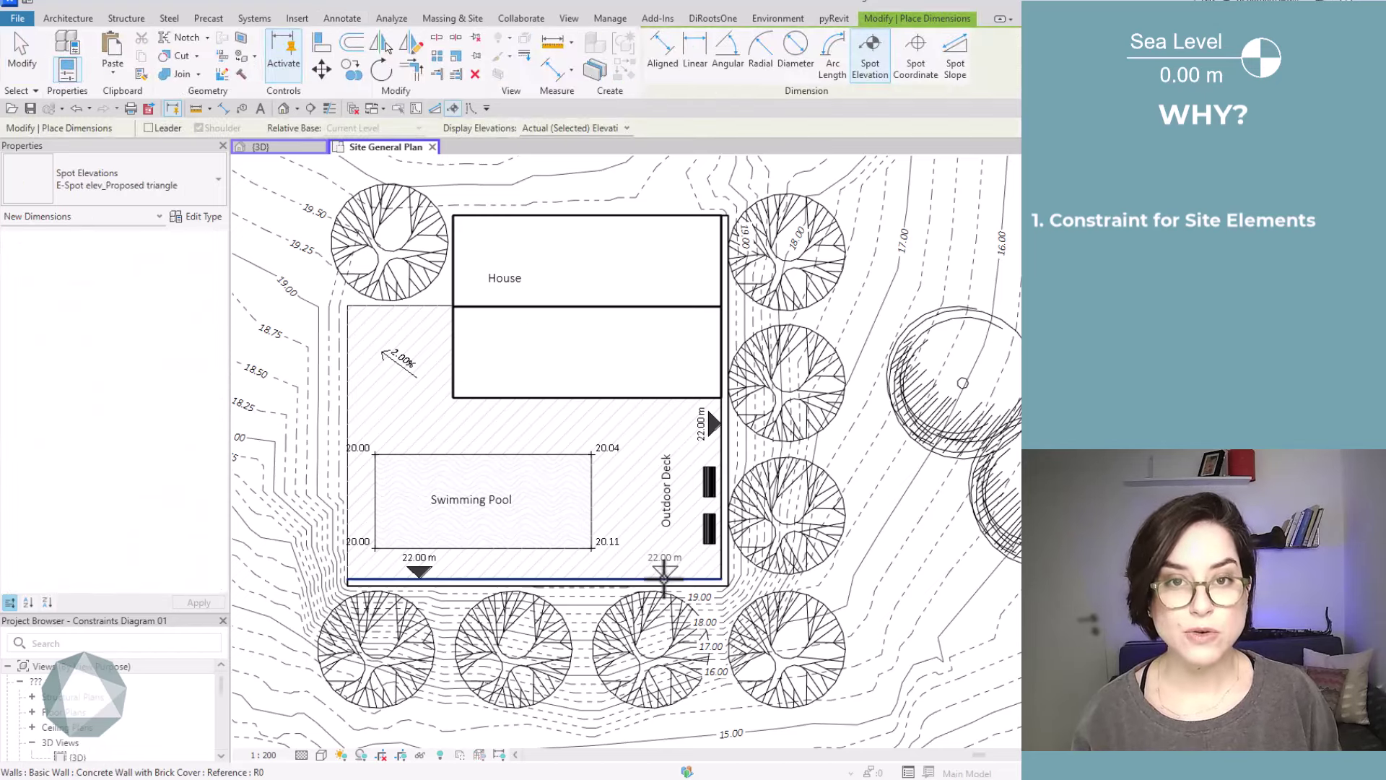
left_click(649, 577)
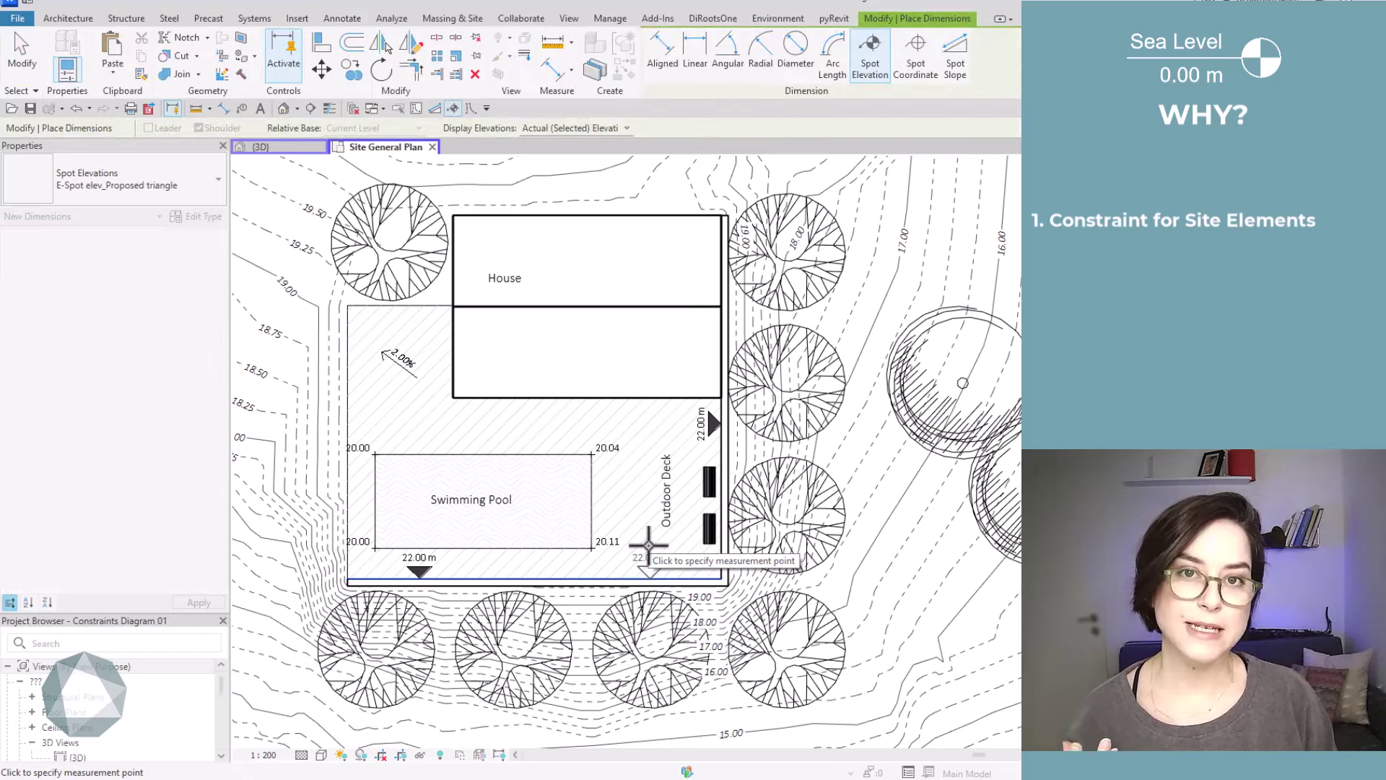
left_click(648, 543)
key("Escape")
key("Escape")
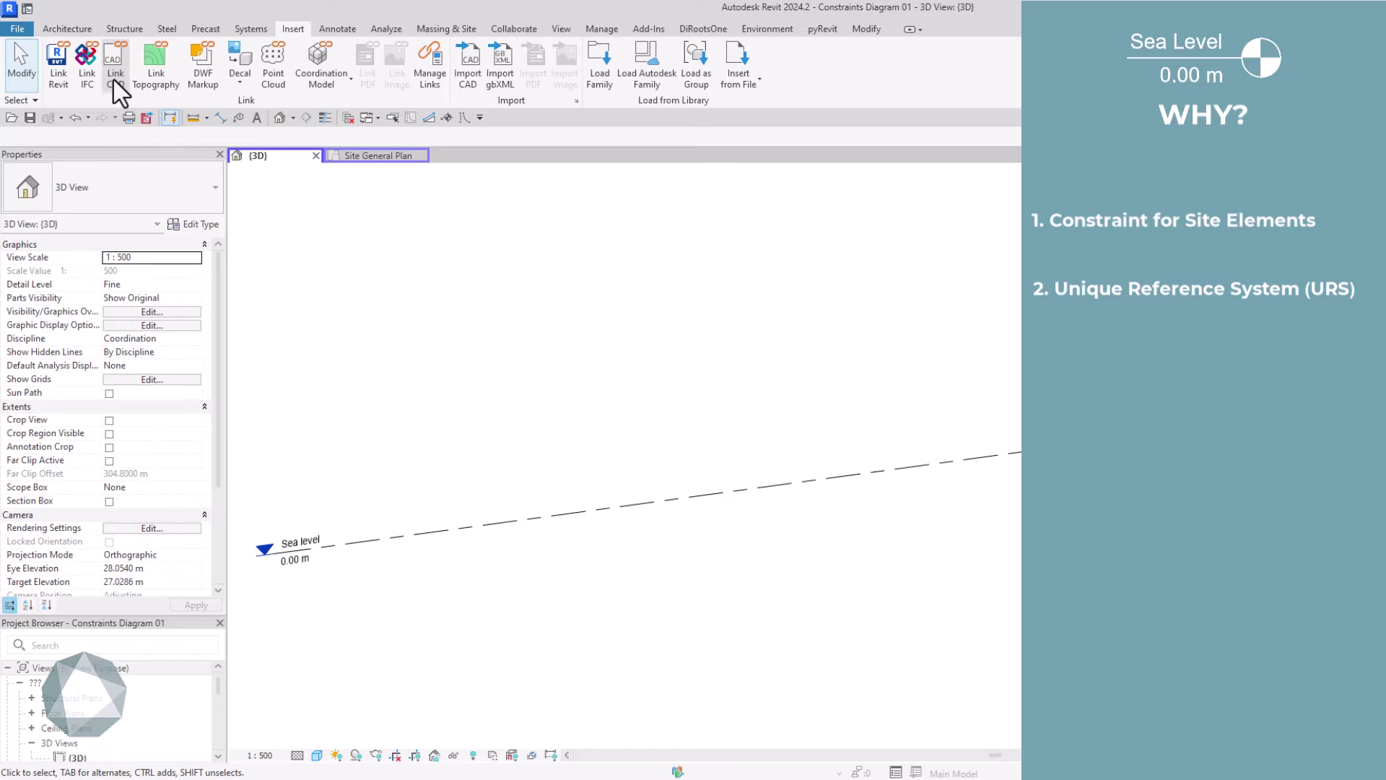
Link the CAD file EfR Survey (NoCS)Small.dwg, positioned Auto - By Shared Coordinates and placed at Level : SEA LEVEL.
left_click(114, 80)
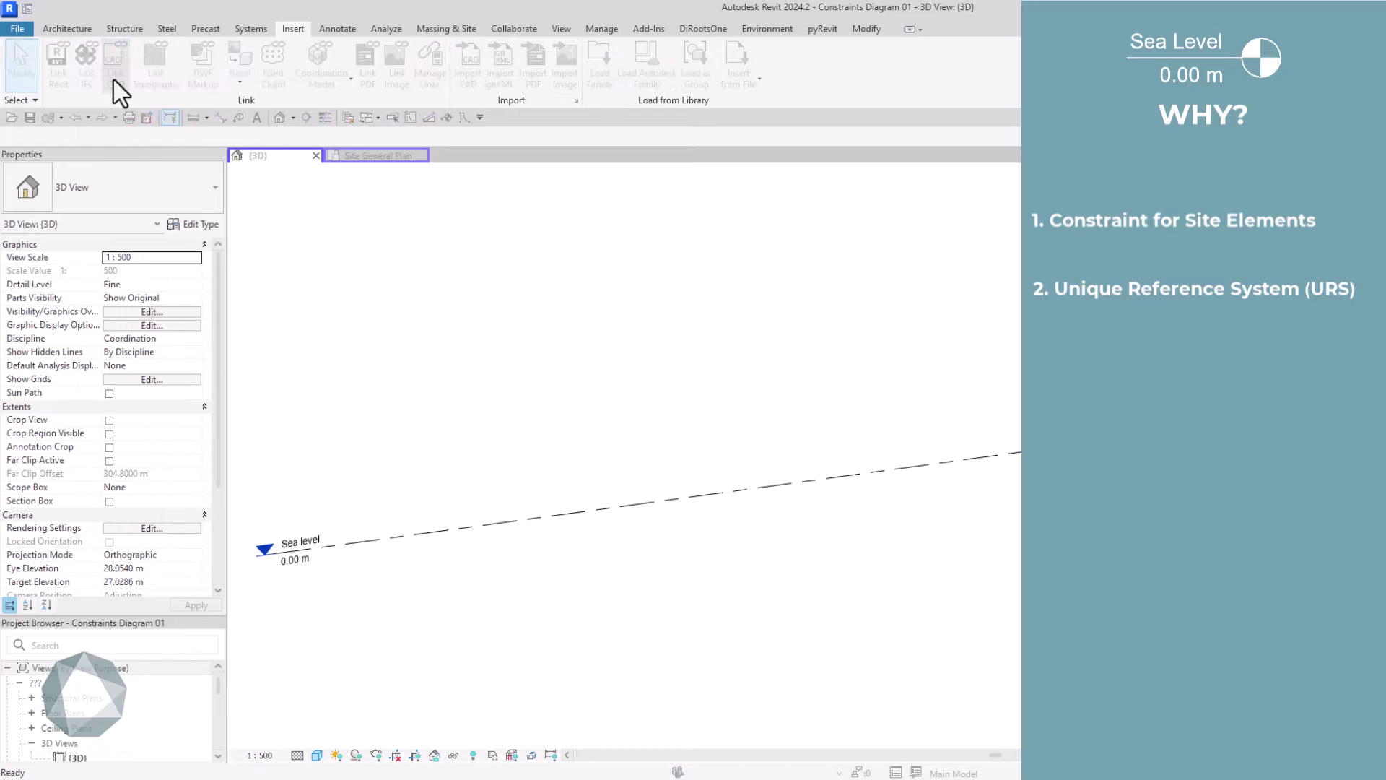
left_click(241, 193)
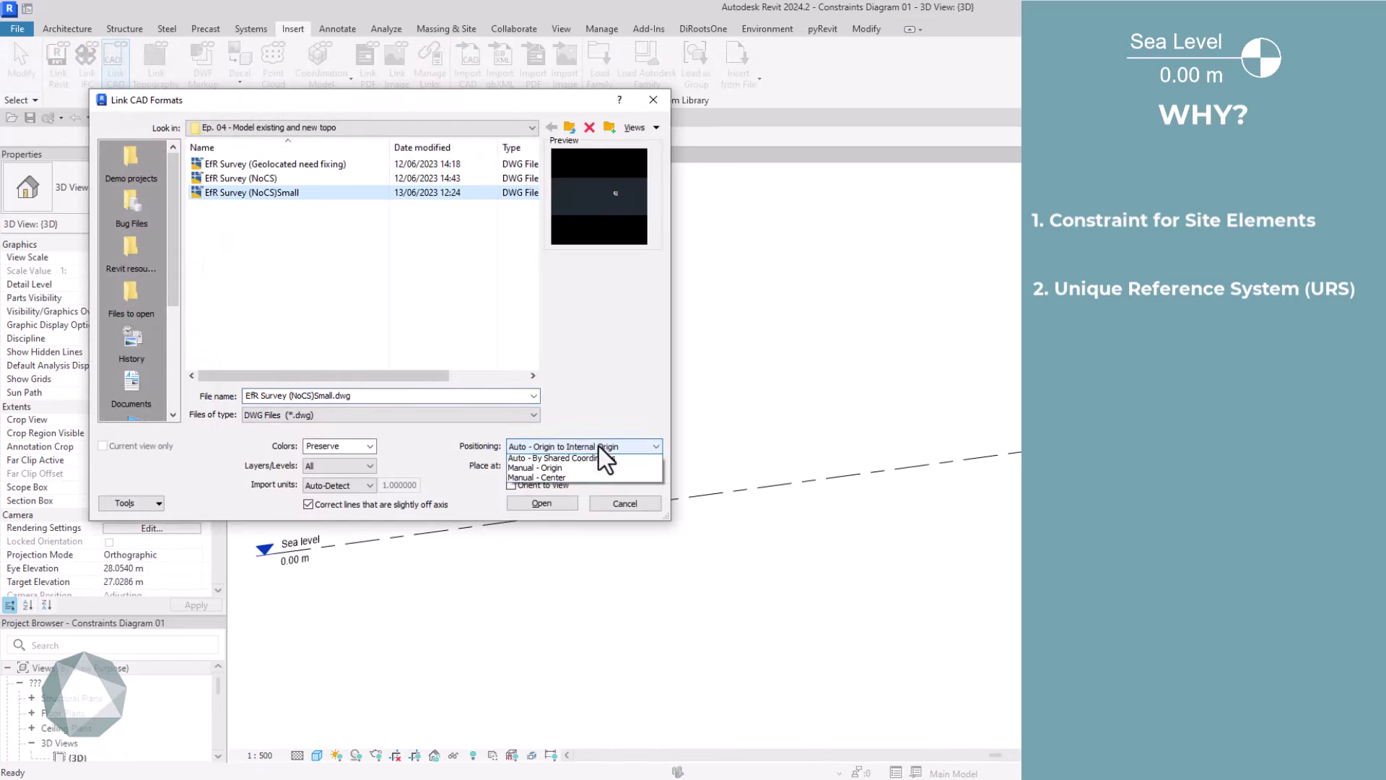
left_click(595, 479)
left_click(596, 466)
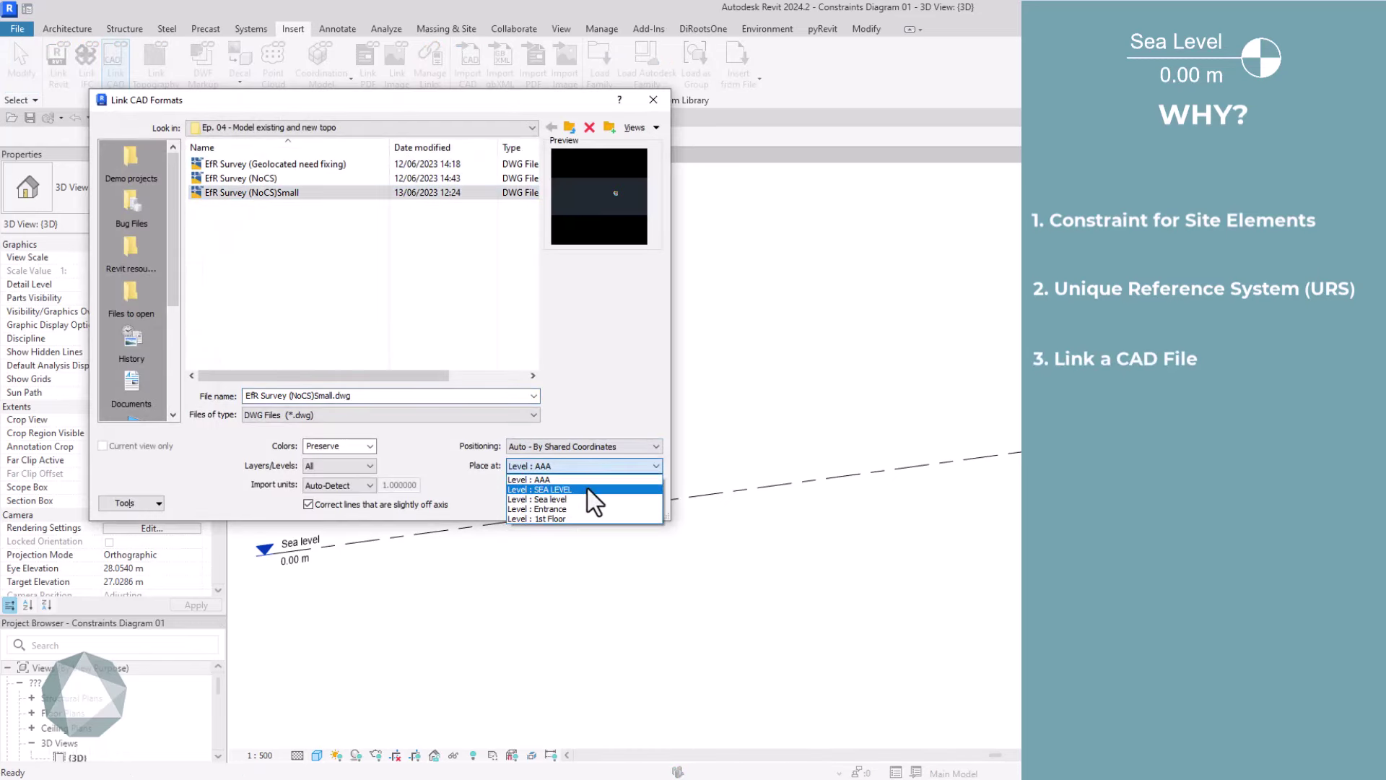
left_click(587, 486)
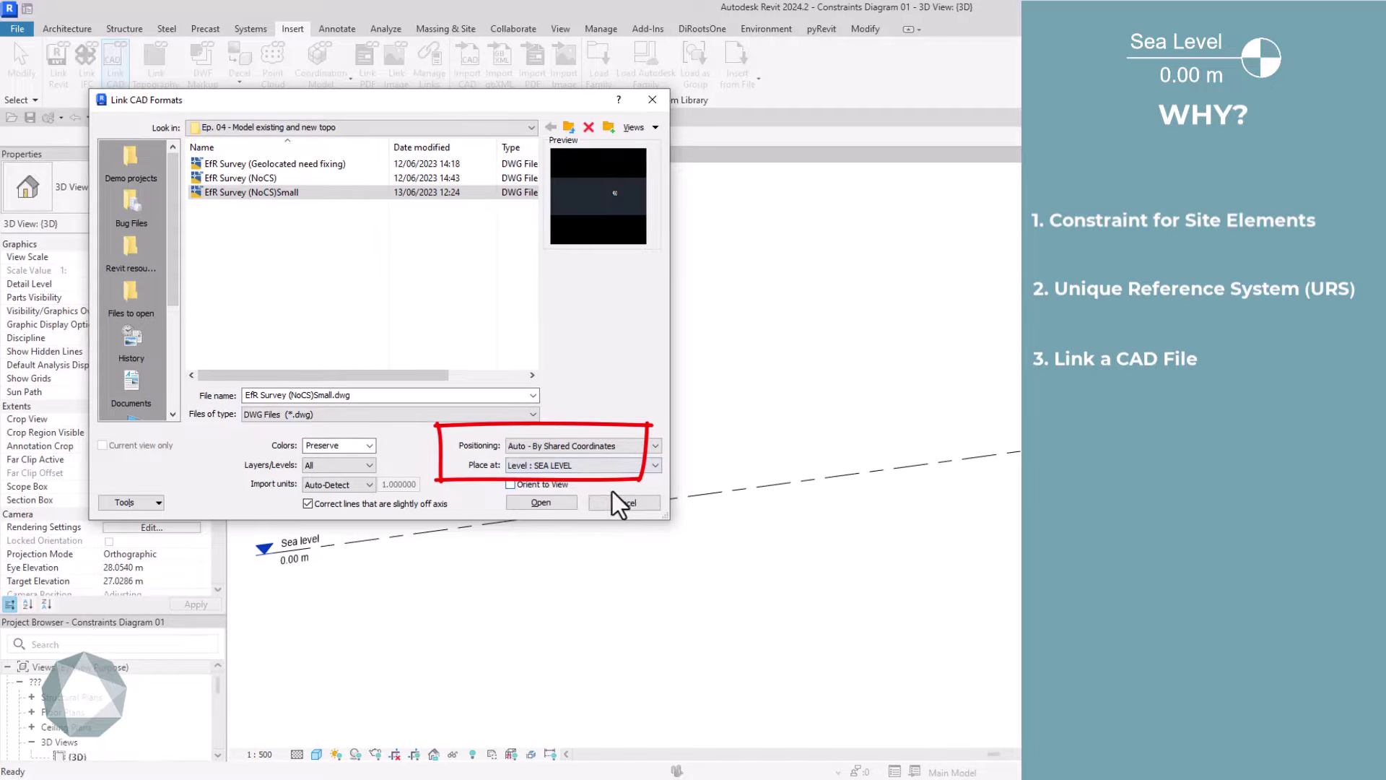
left_click(570, 504)
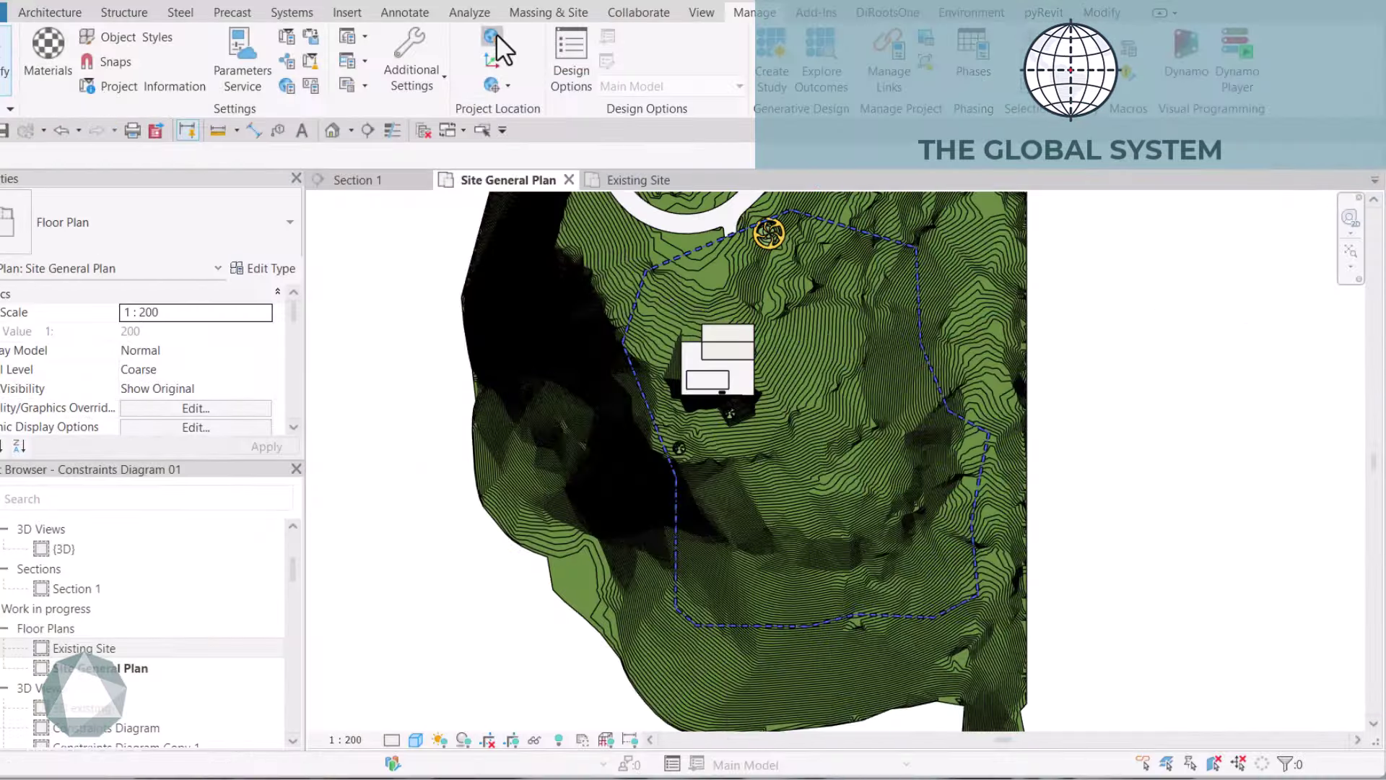
Review the project's geographic location on the Location and Site map out to world scale, and close the dialog.
left_click(496, 35)
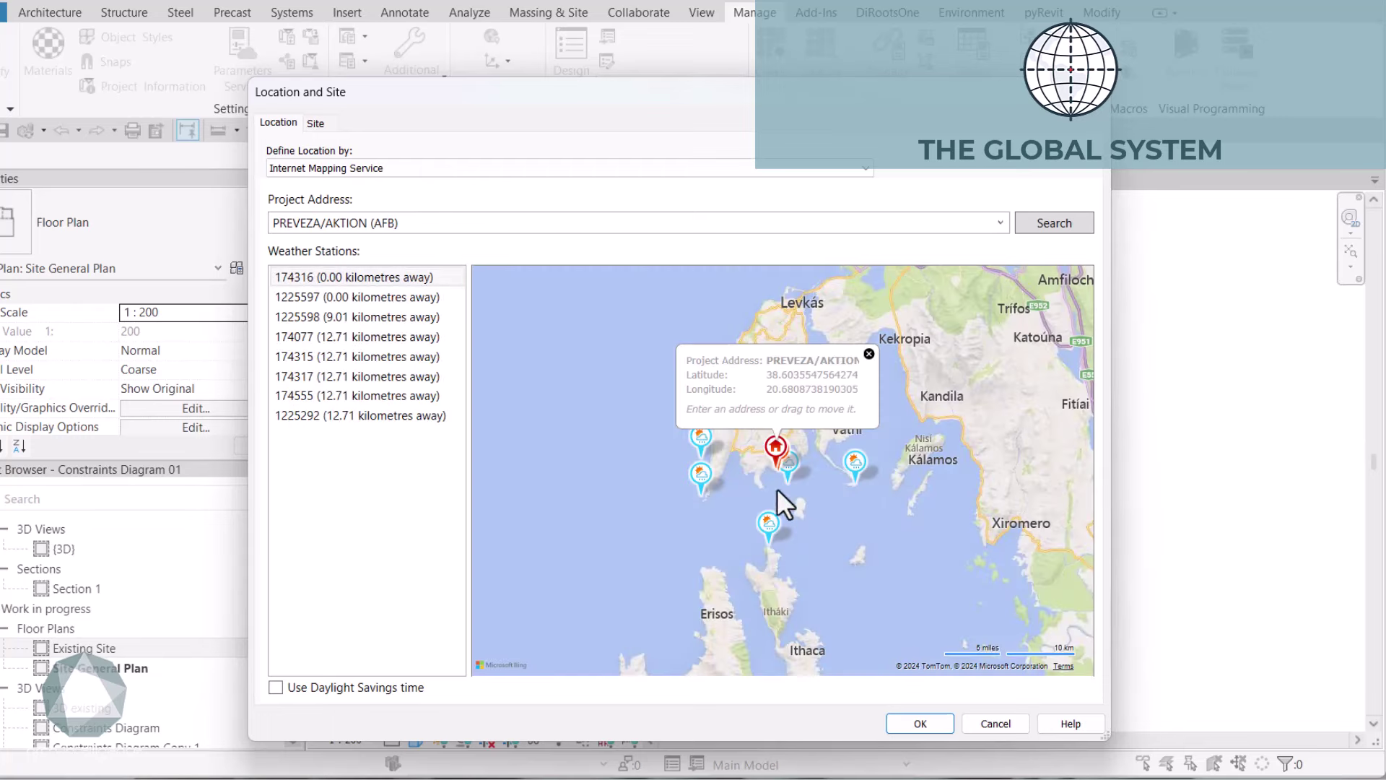
scroll(777, 488, "down", 1)
scroll(777, 488, "down", 5)
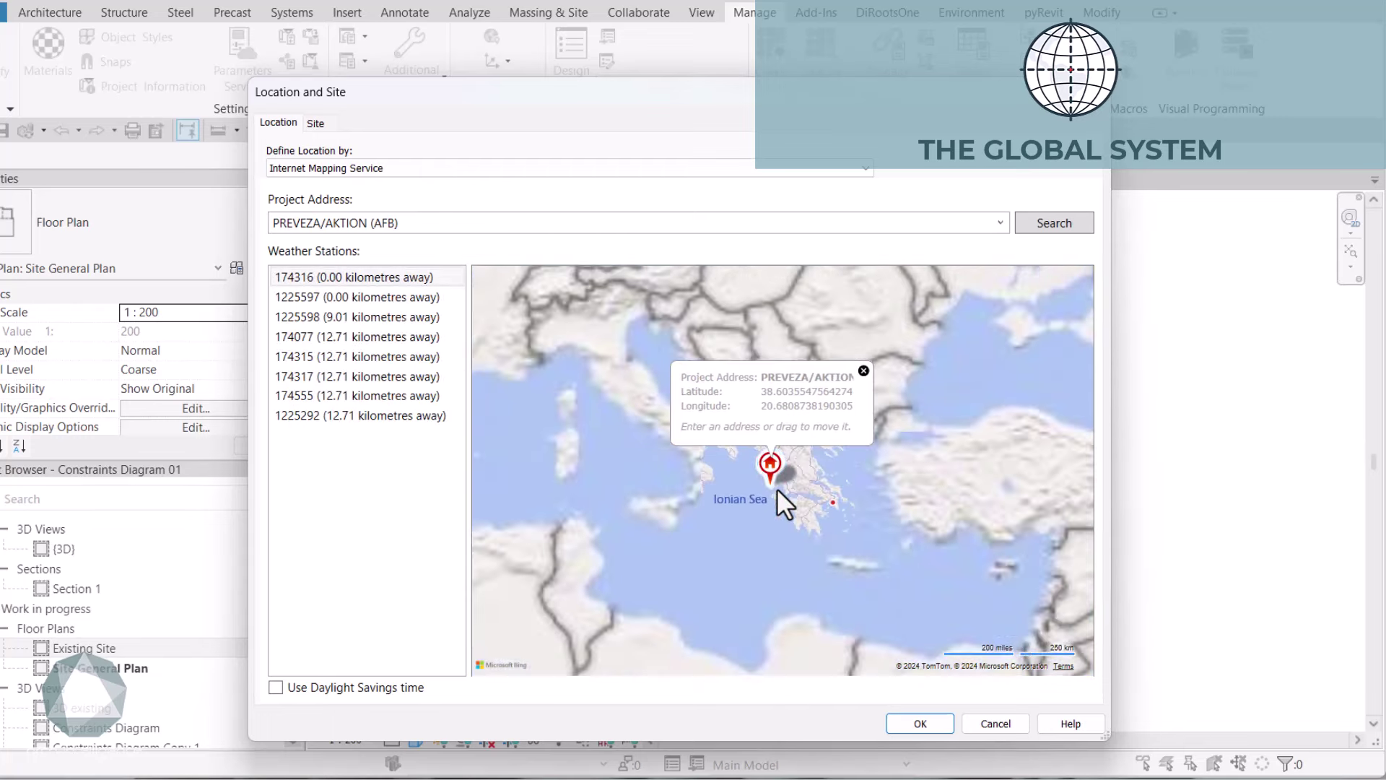
scroll(777, 488, "down", 3)
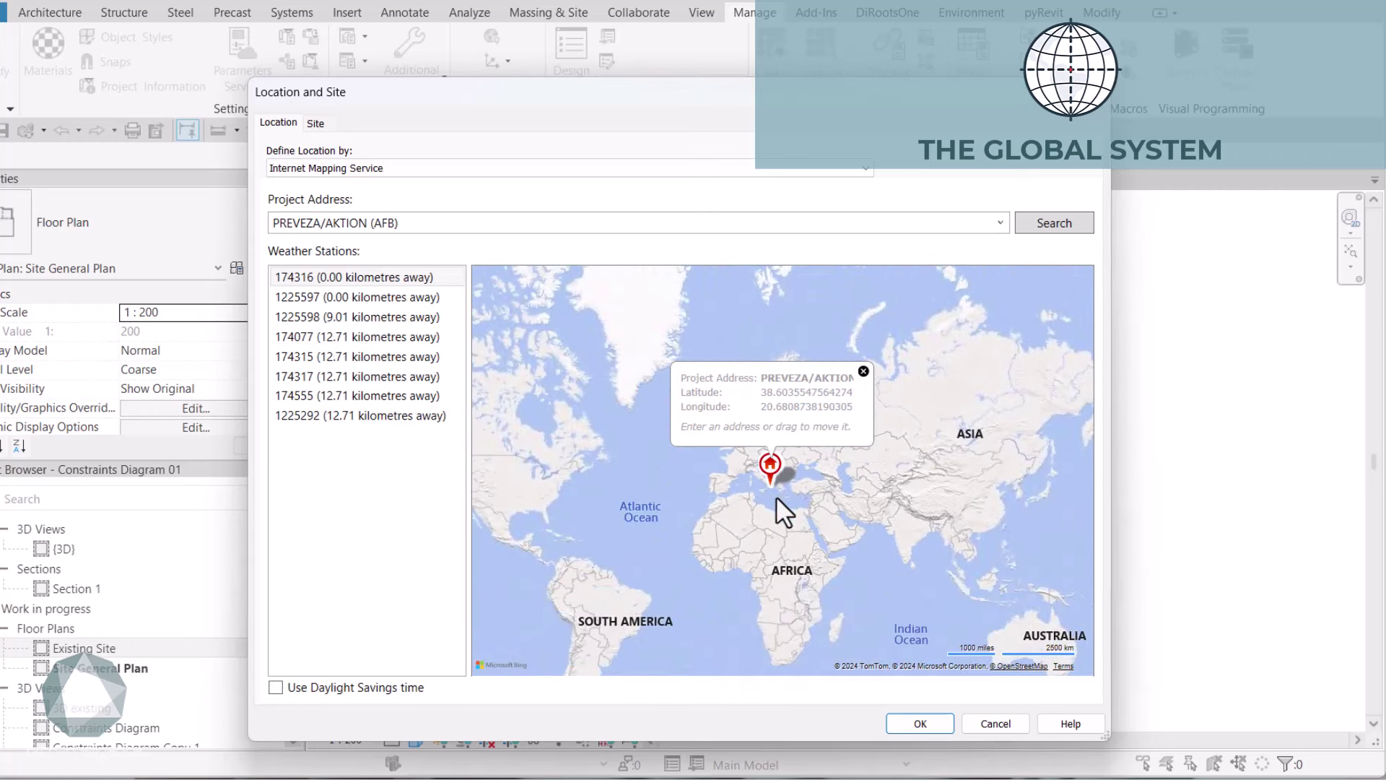
left_click(940, 722)
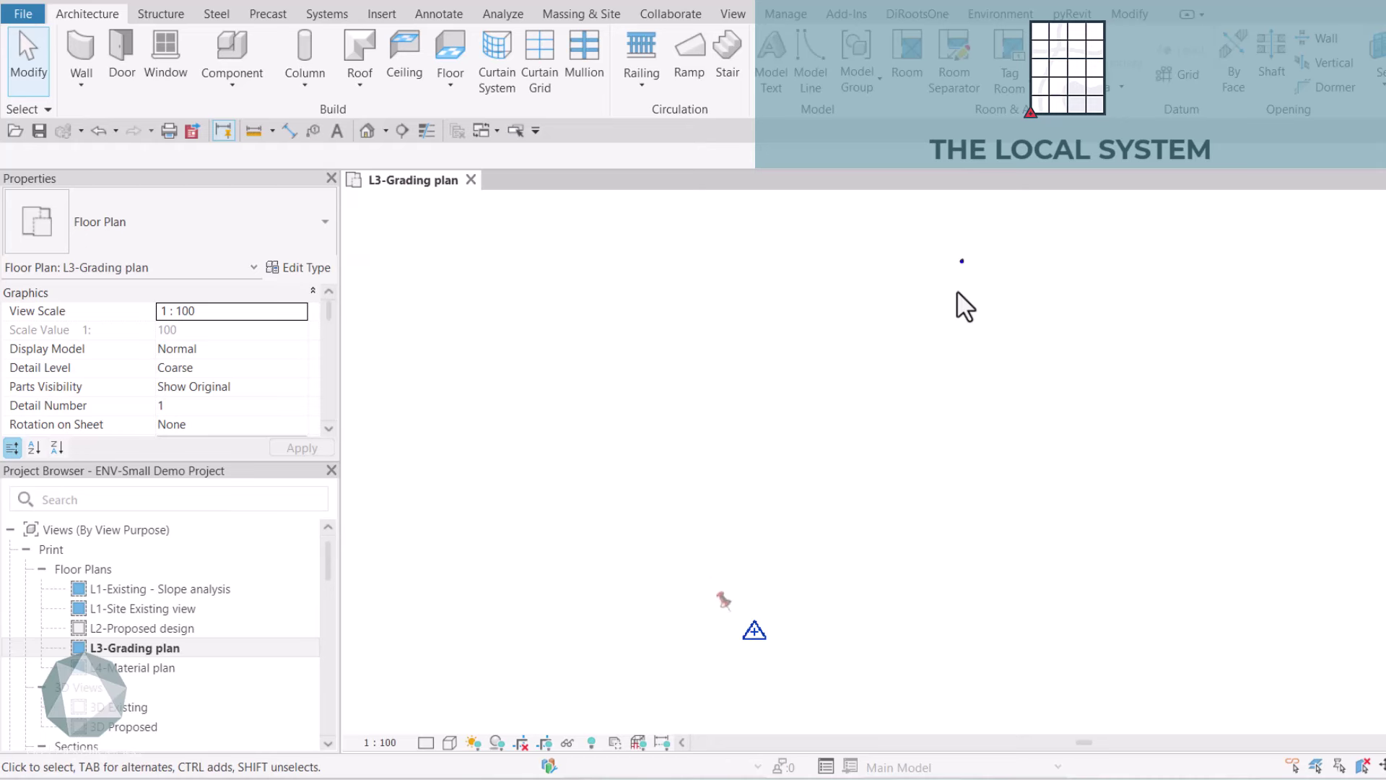
Inspect the survey point in L3-Grading plan and the internal origin's position relative to the Sea Level line in section L3-1.
left_click(755, 638)
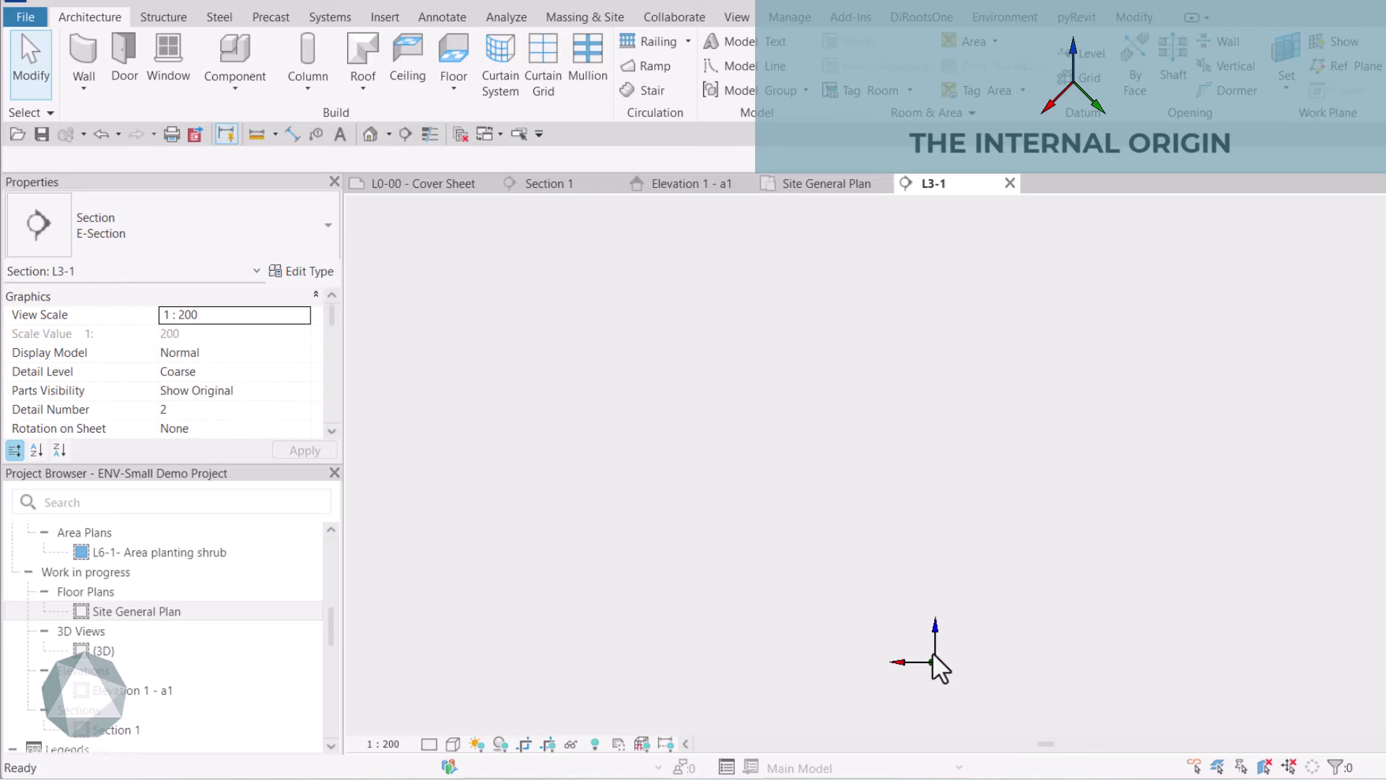
scroll(924, 636, "down", 5)
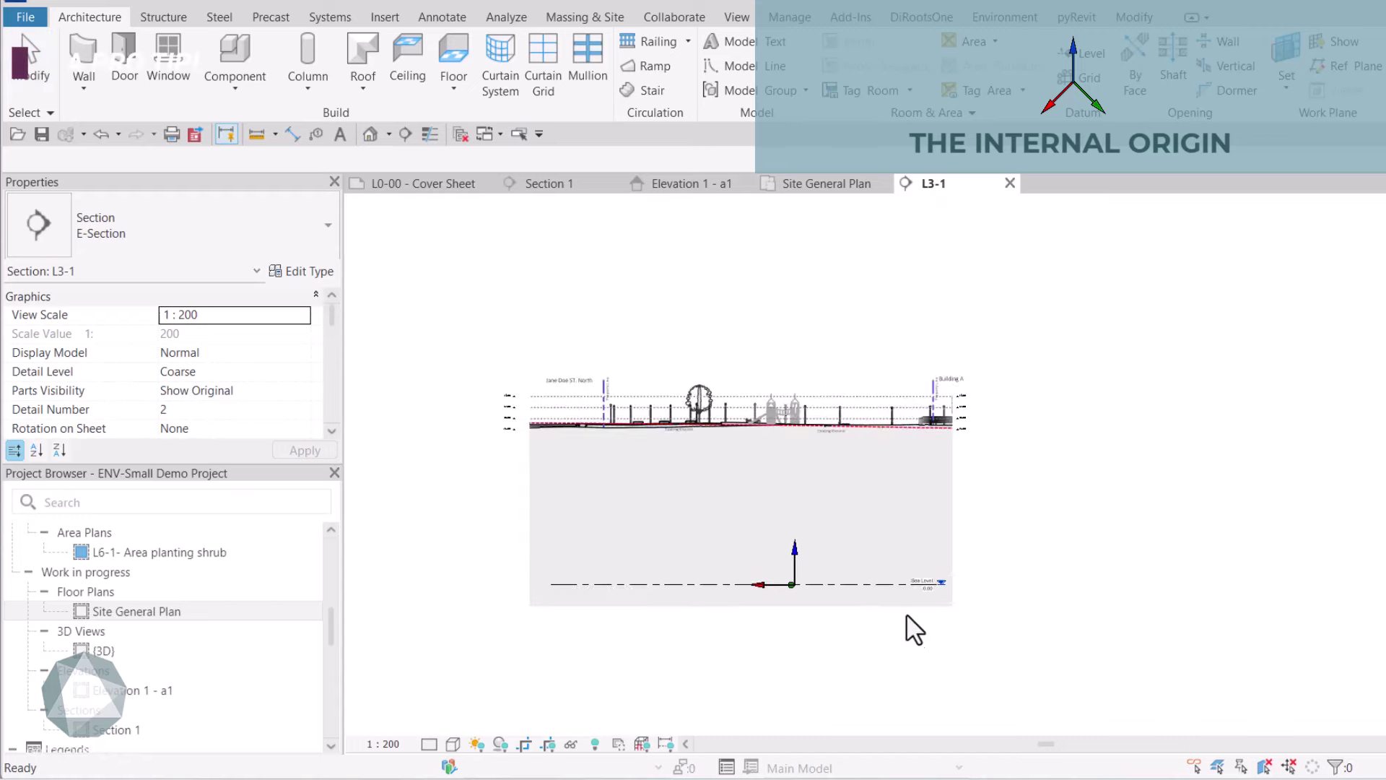
scroll(910, 610, "up", 5)
scroll(910, 613, "up", 2)
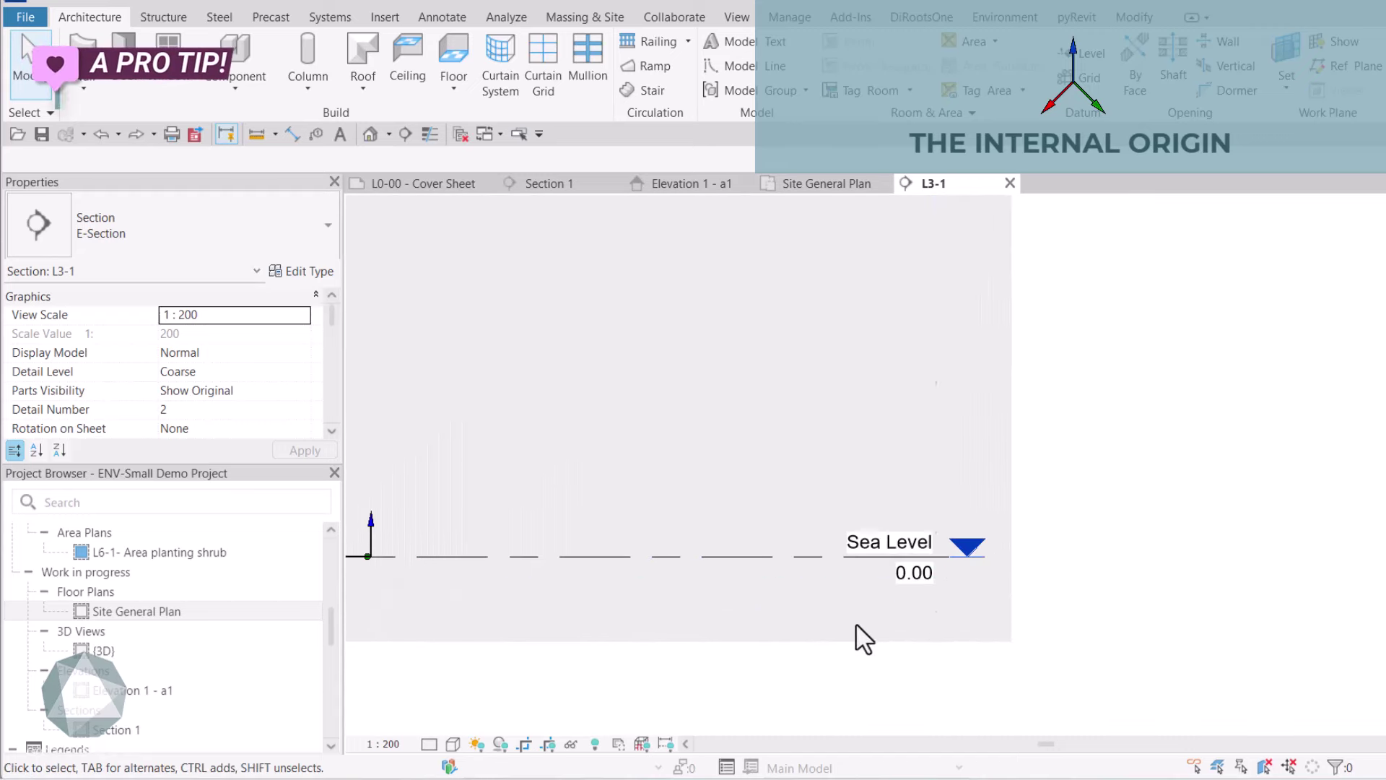
mouse_move(918, 653)
middle_mouse_down()
mouse_move(980, 665)
mouse_move(1284, 650)
middle_mouse_up()
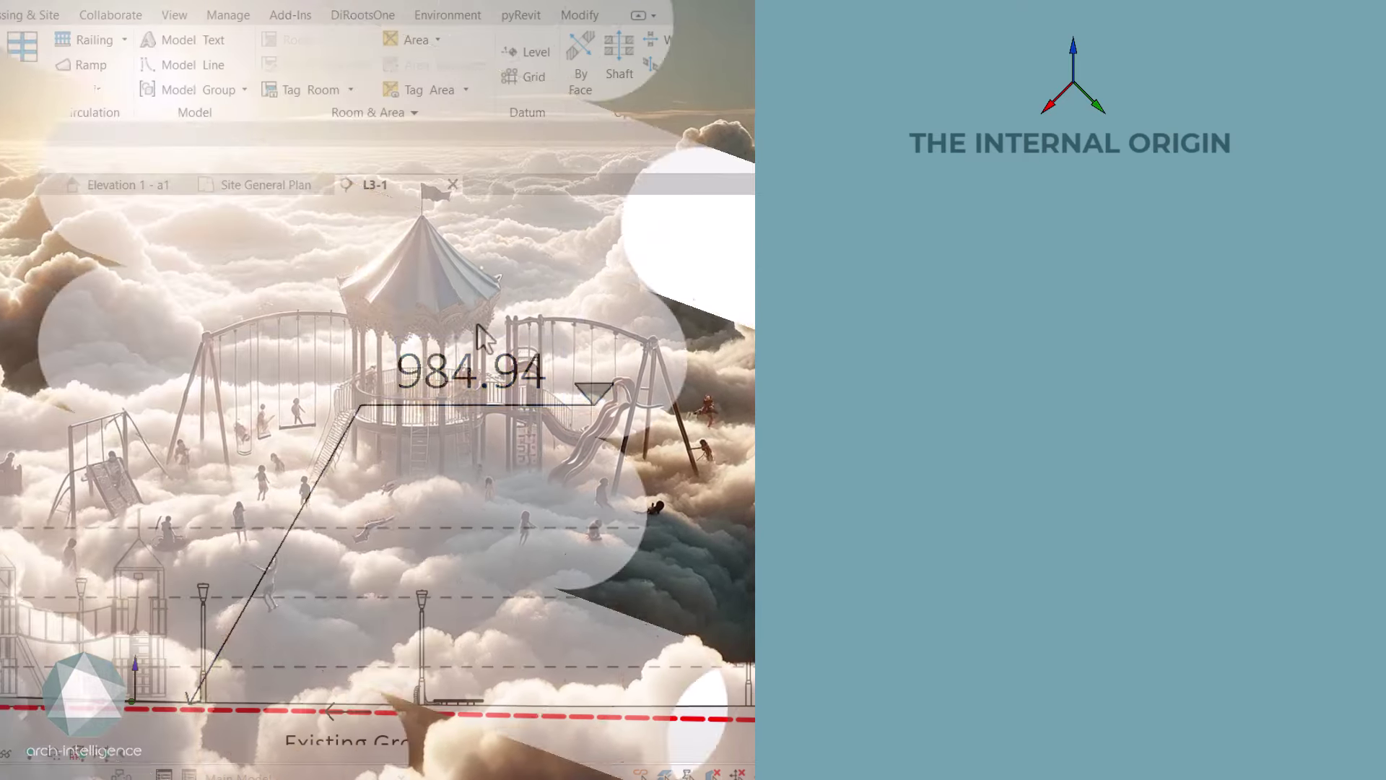
Inspect the spot elevation in section L3-1 and its position relative to the internal origin.
middle_click_drag(526, 527, 637, 517)
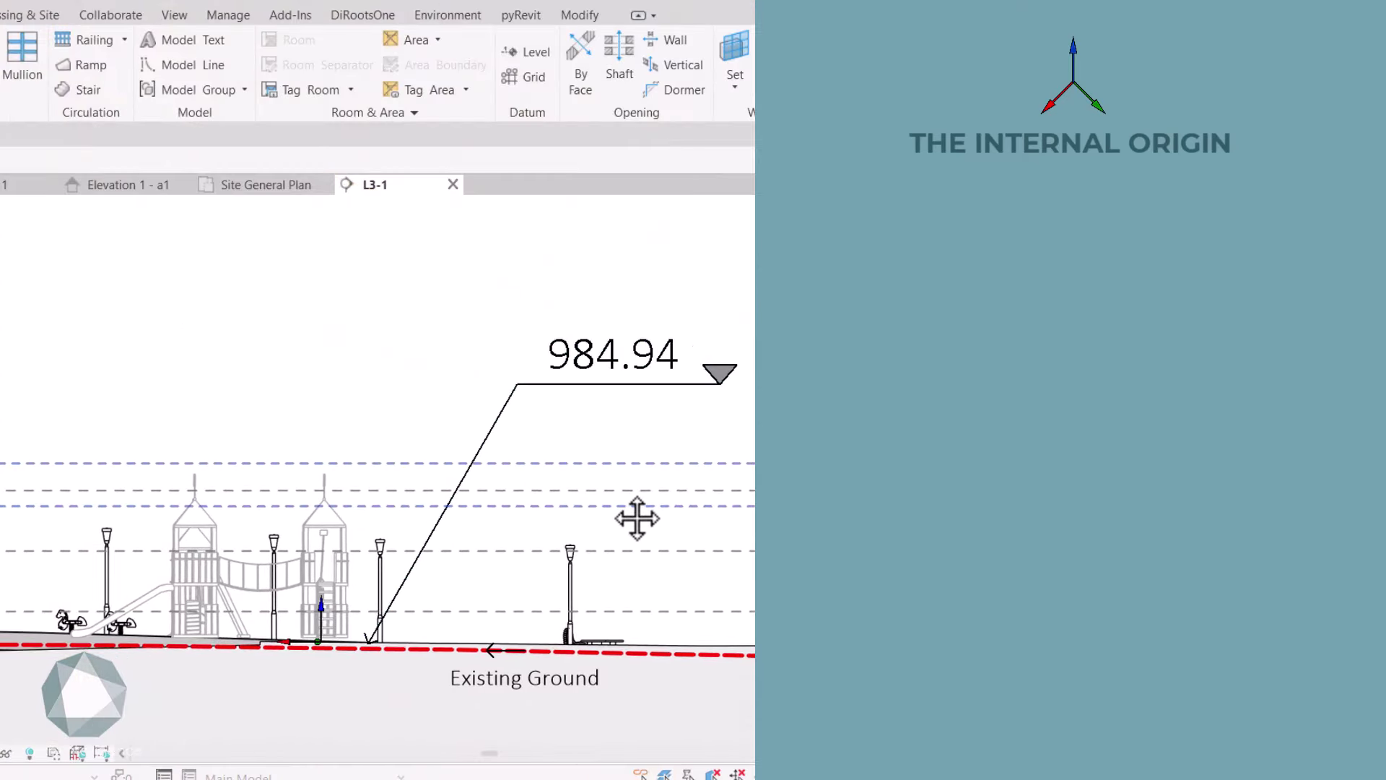
left_click(650, 384)
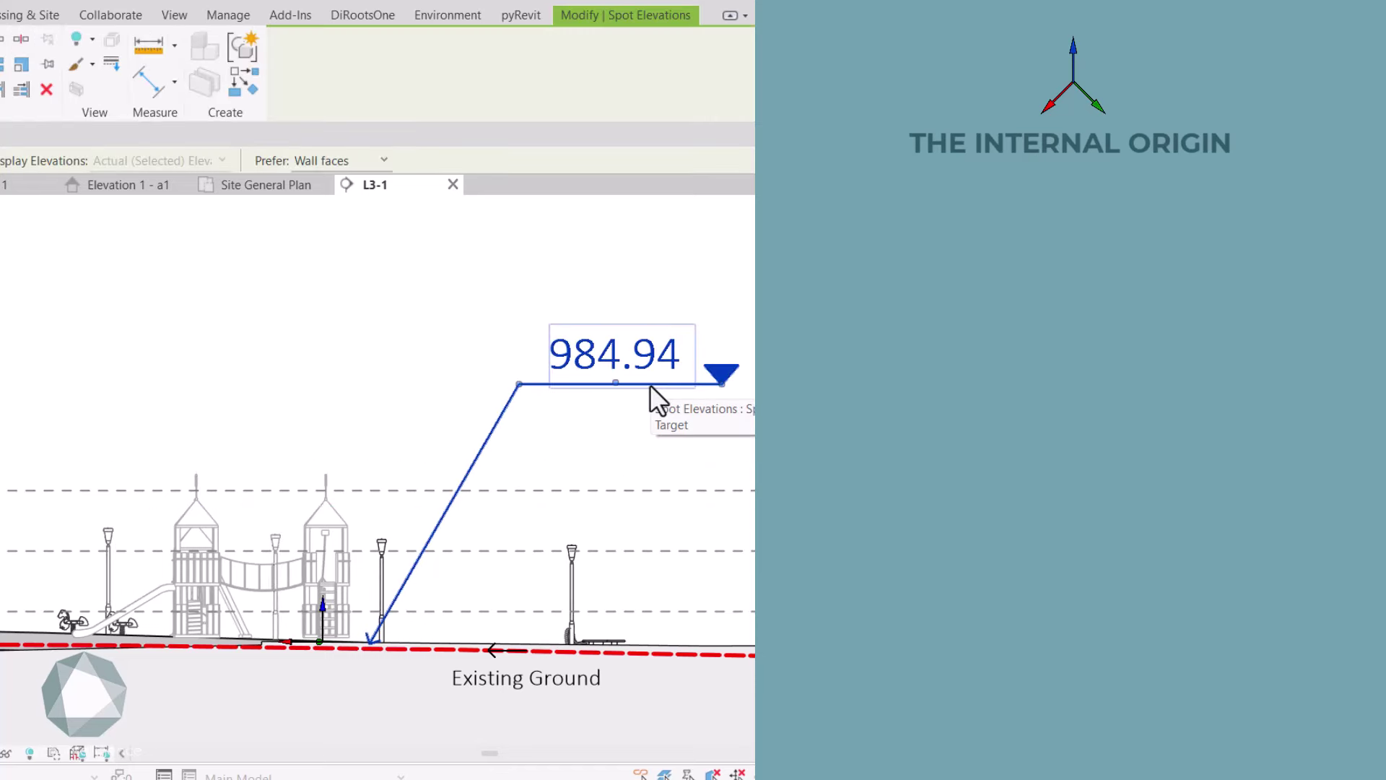
scroll(312, 664, "up", 3)
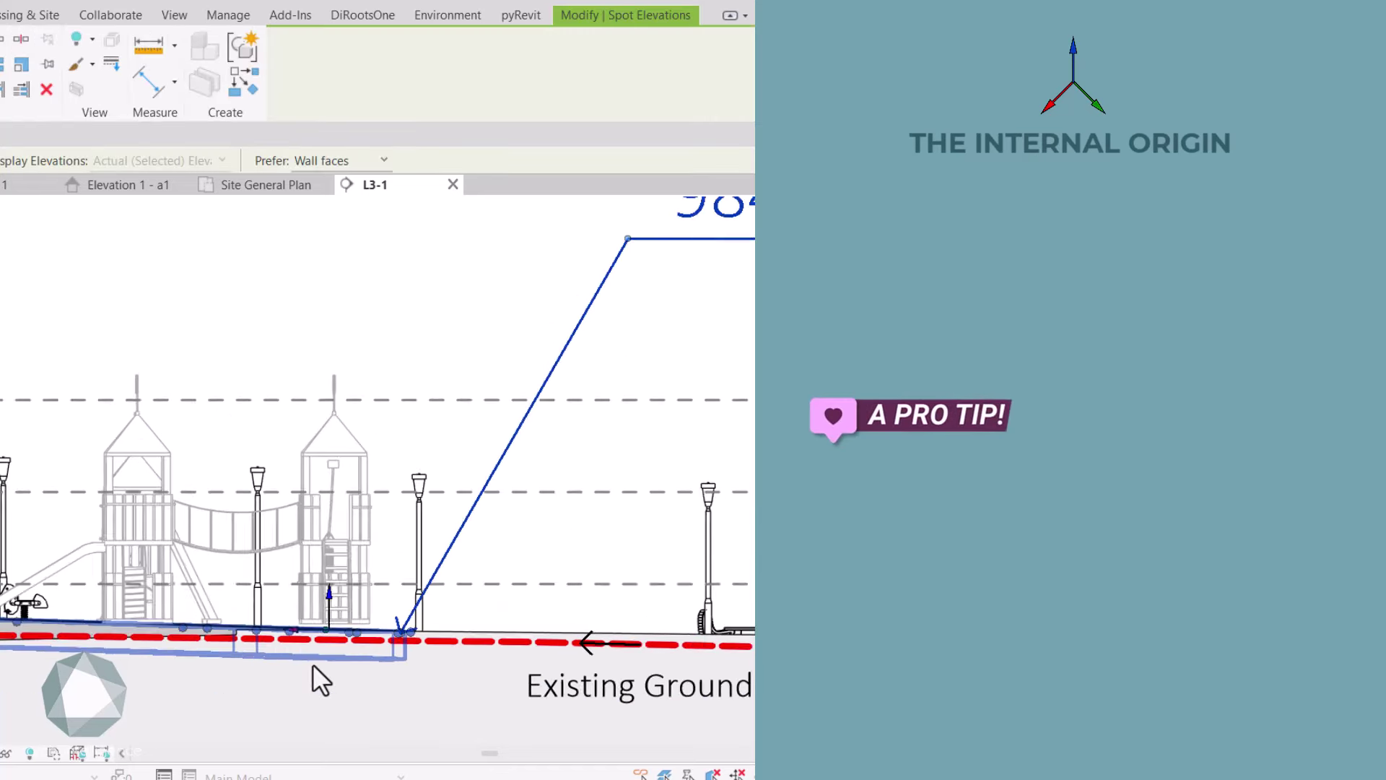
scroll(289, 585, "down", 5)
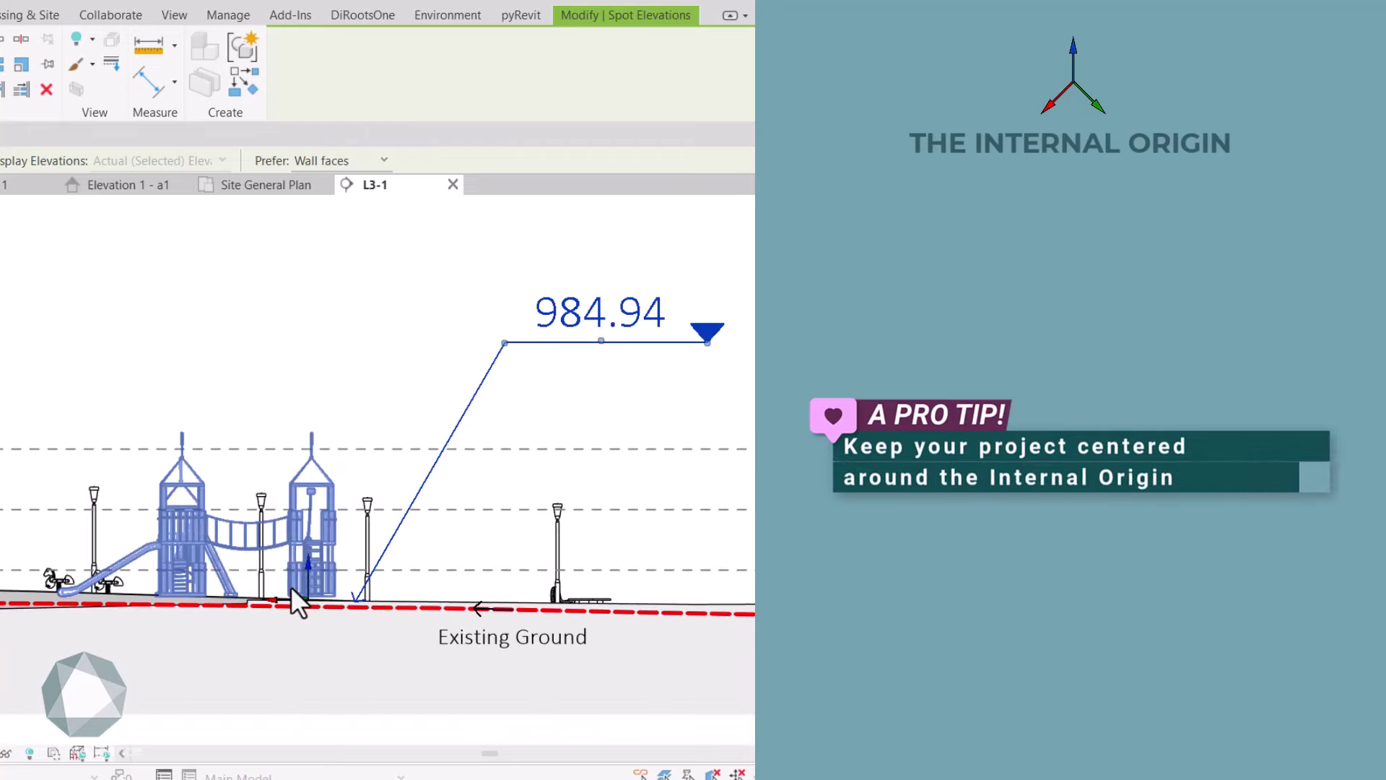
scroll(330, 380, "down", 1)
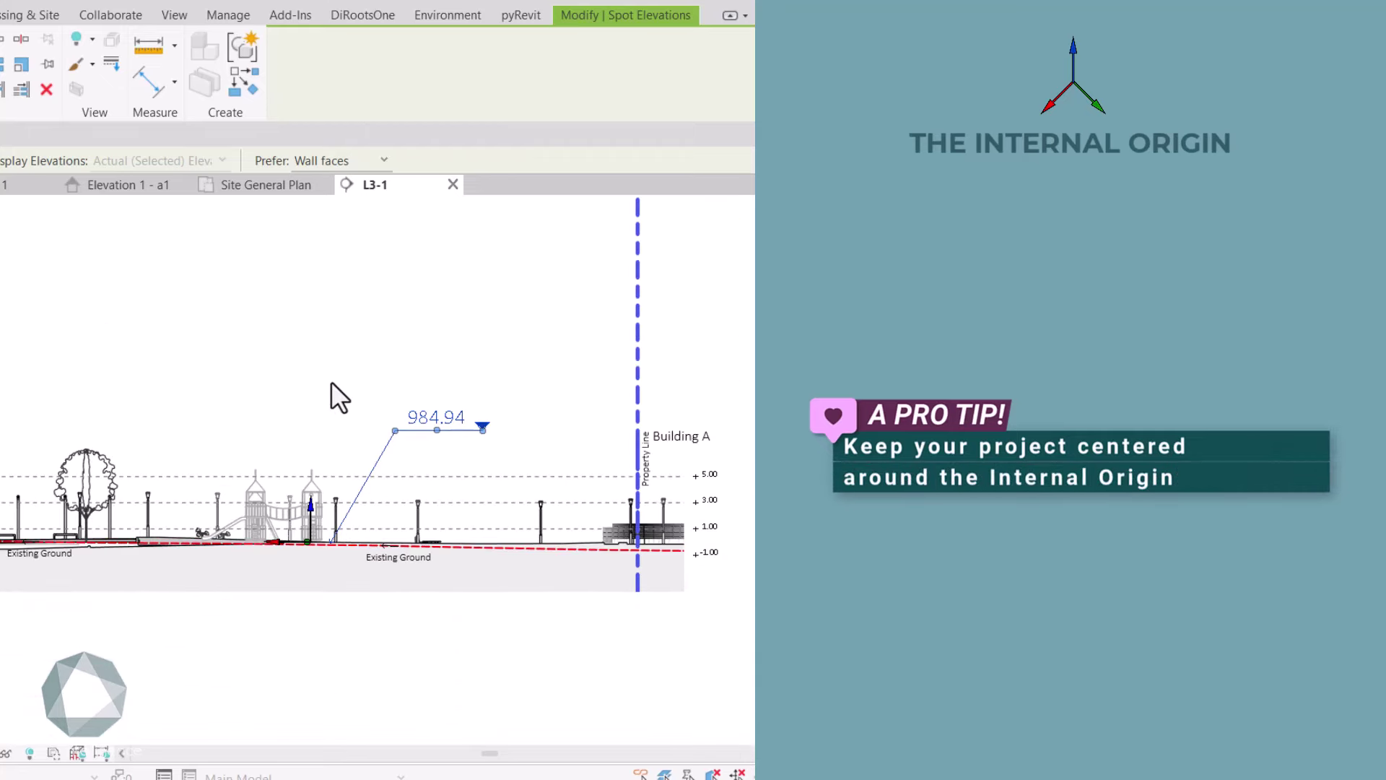
middle_click_drag(335, 393, 431, 415)
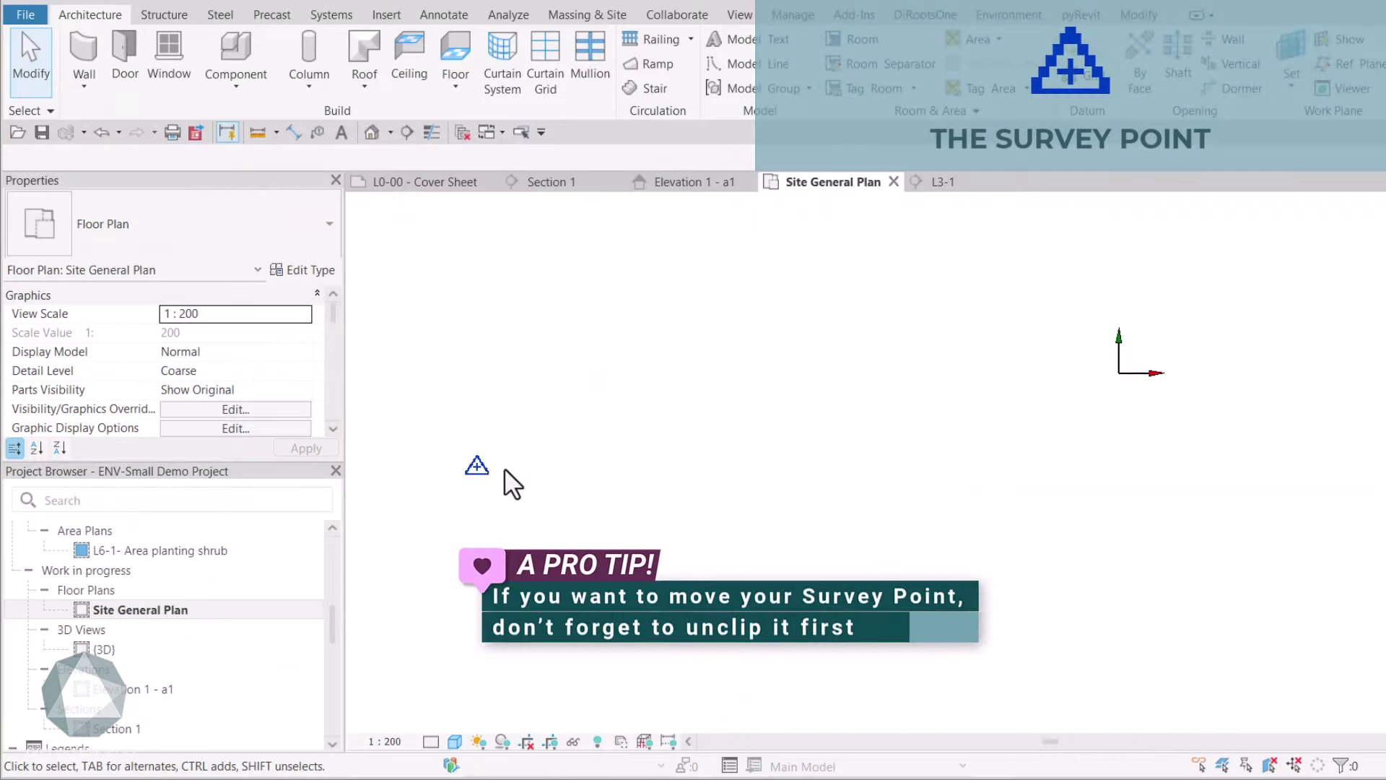
Unclip the survey point in Site General Plan and move it onto the internal origin.
left_click(479, 466)
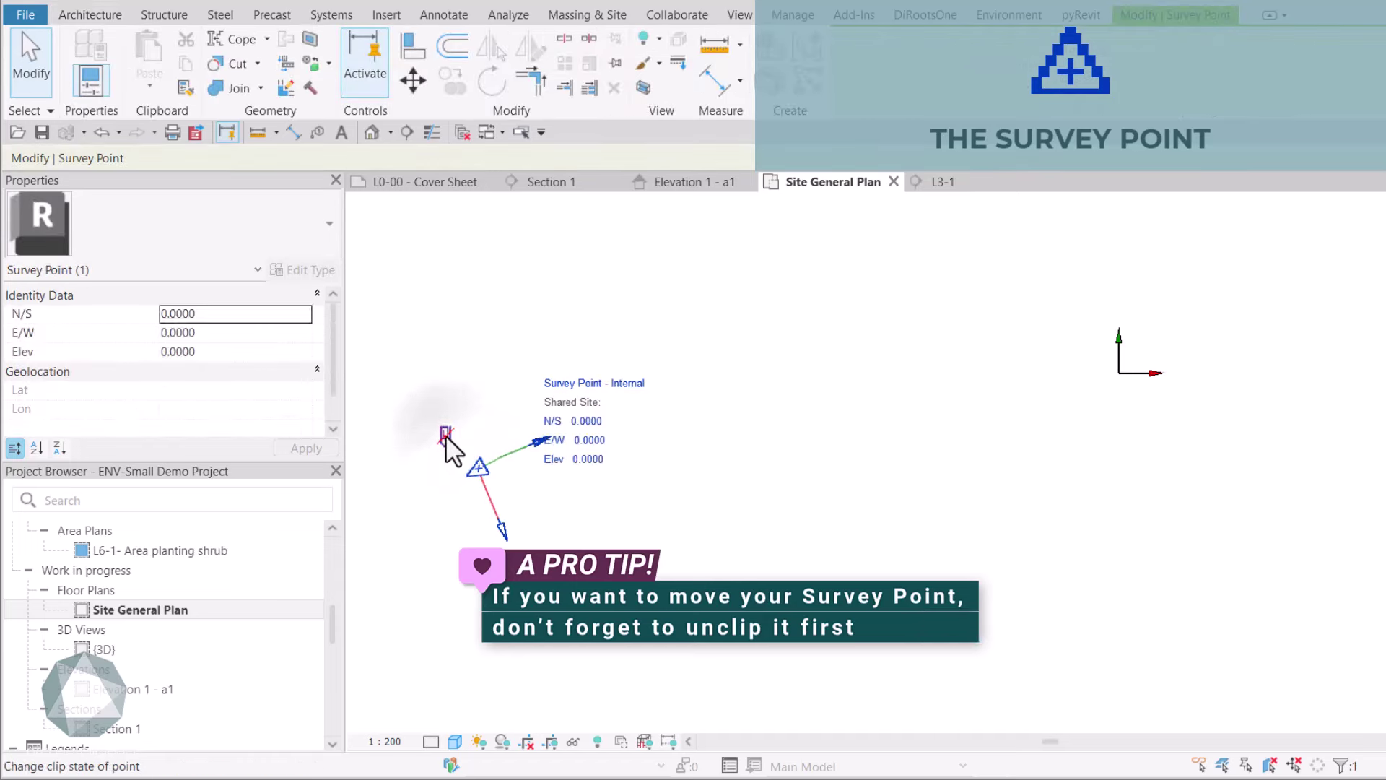
left_click(413, 81)
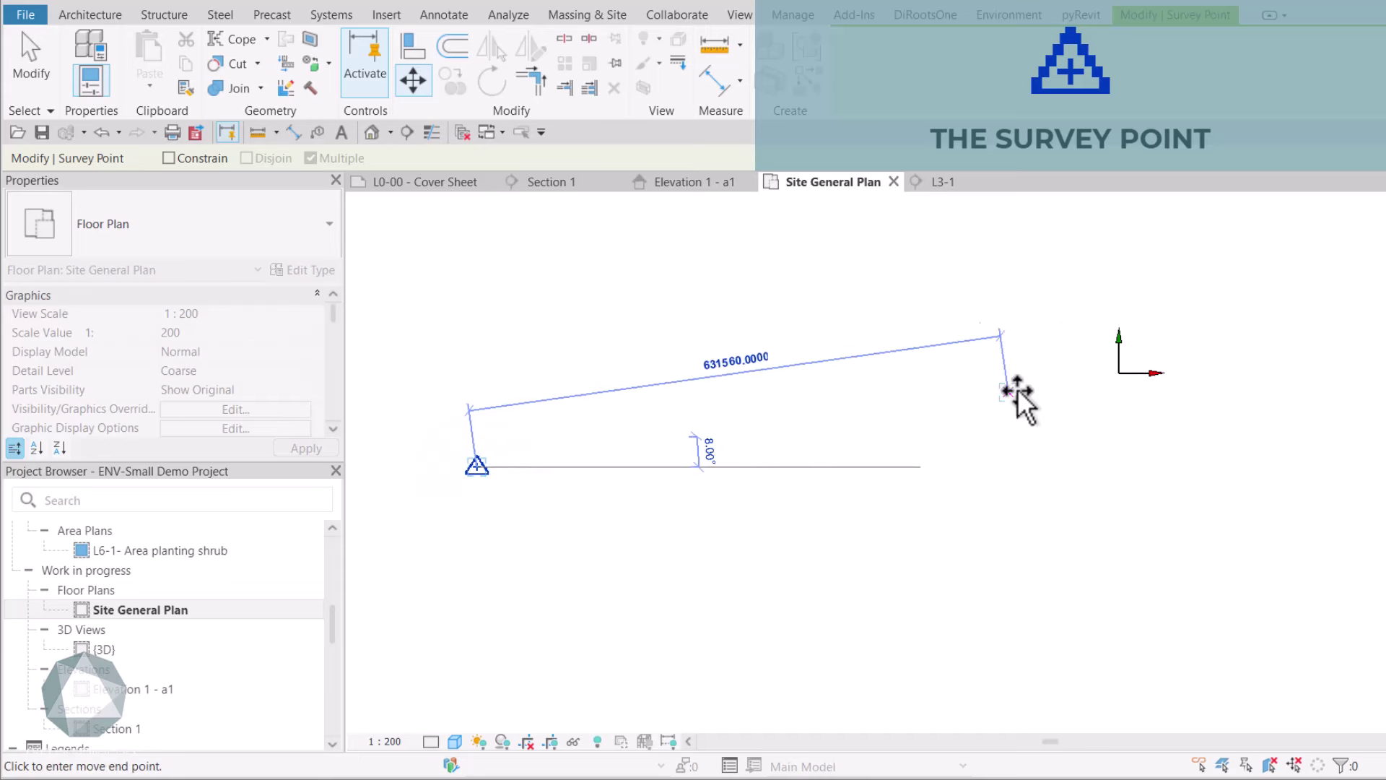
left_click(1120, 373)
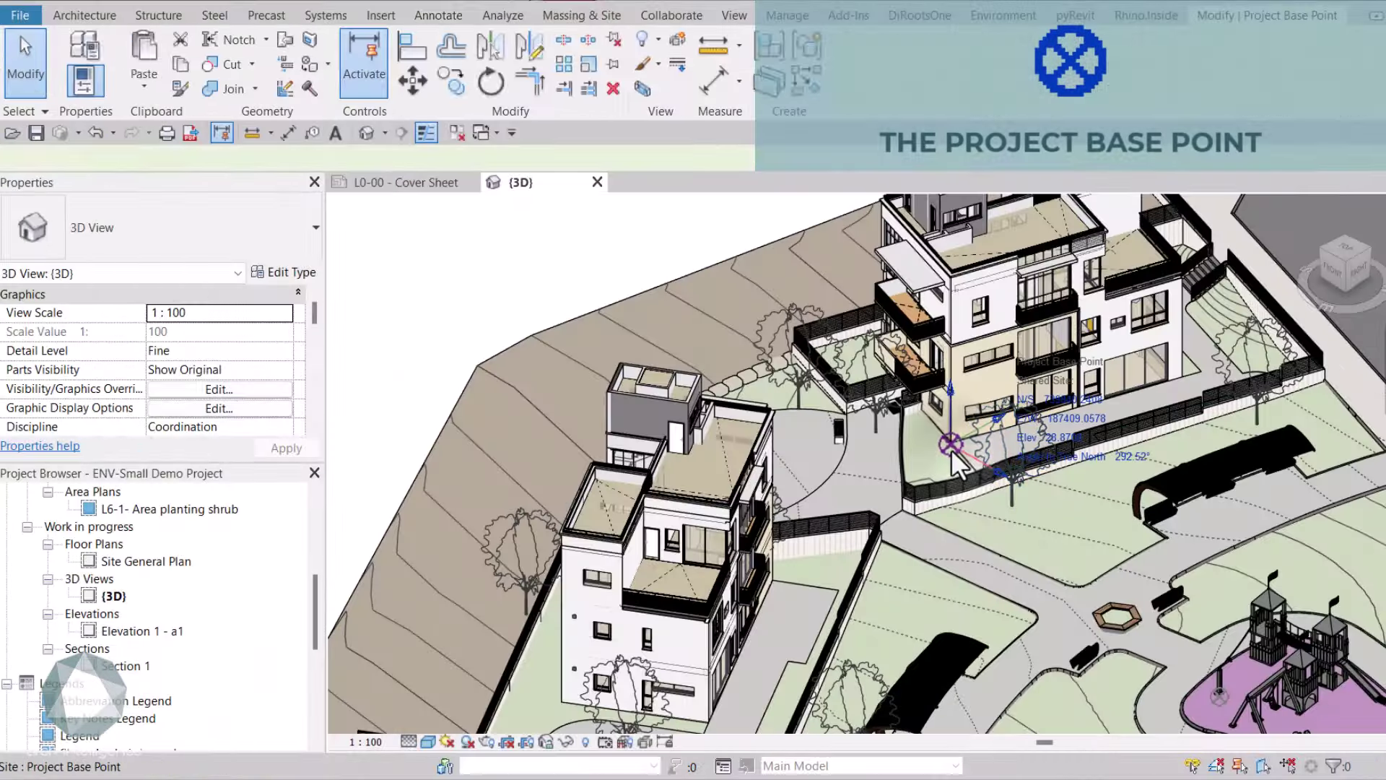
Move the project base point in the 3D view from the far building's corner to the nearer building's outer corner.
scroll(952, 454, "up", 5)
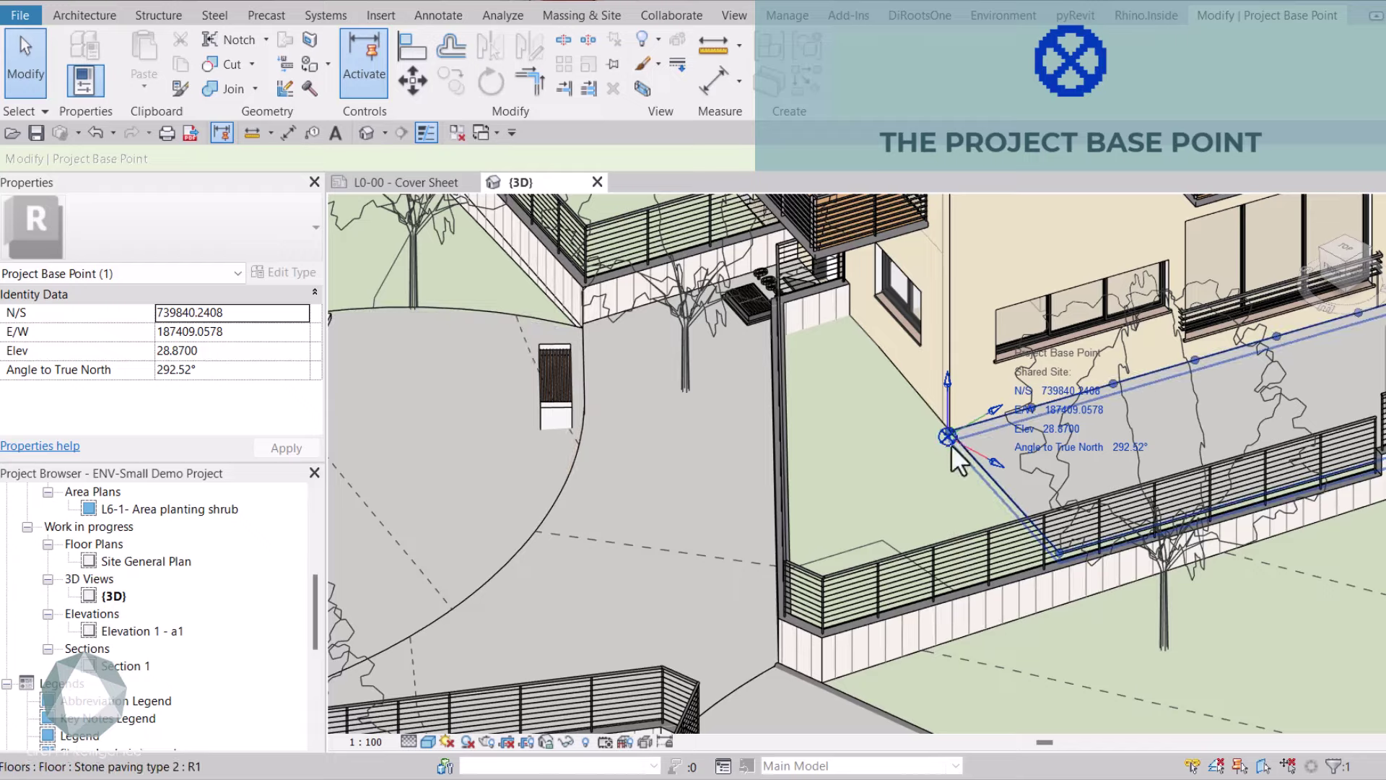
scroll(950, 442, "down", 3)
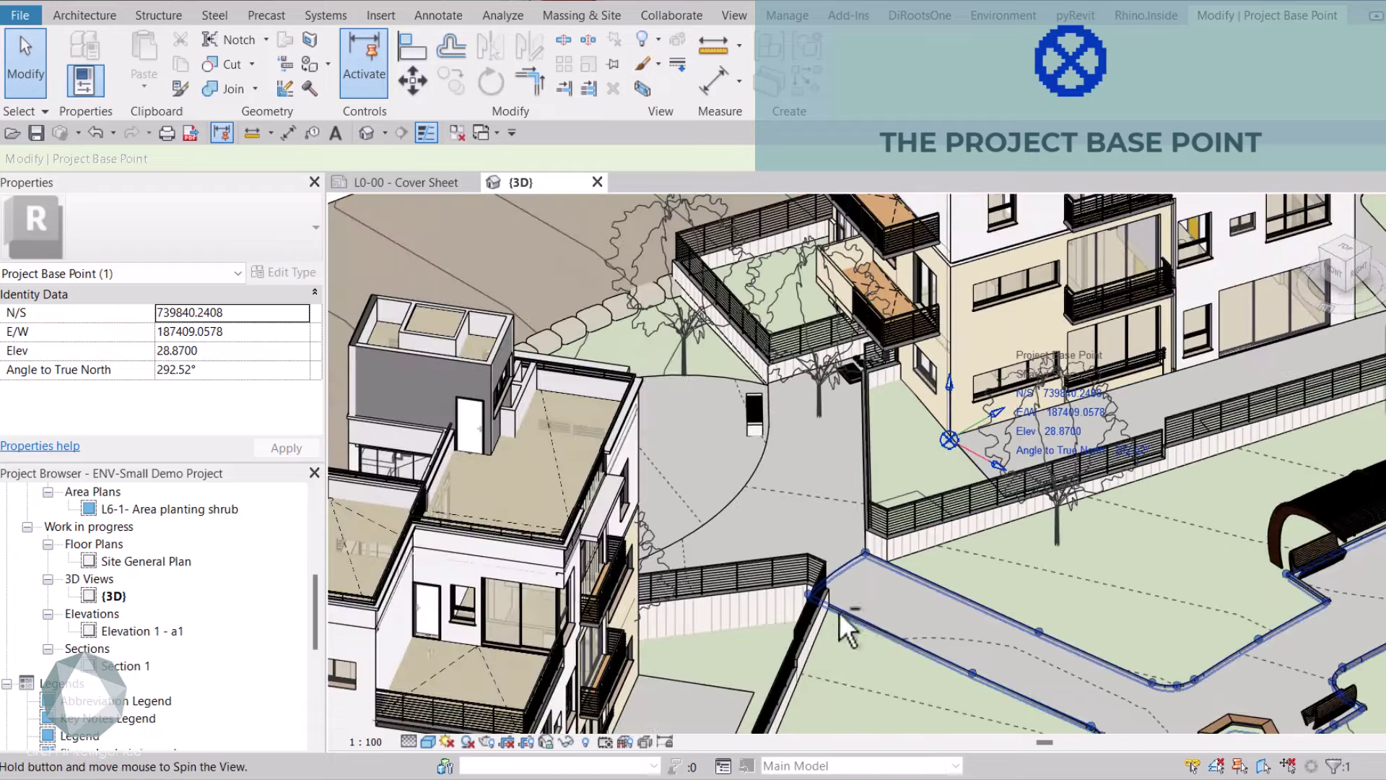
middle_click_drag(844, 632, 886, 498, "shift")
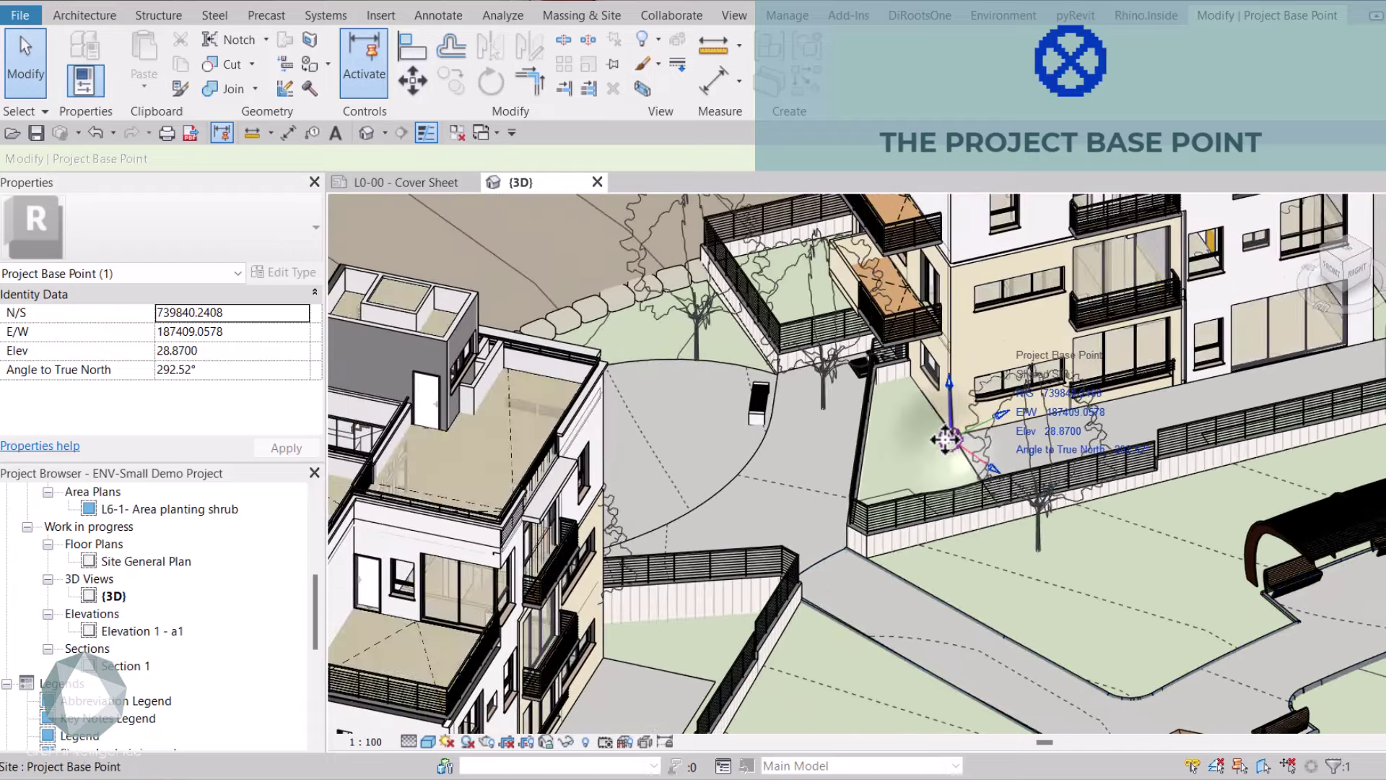
left_click_drag(635, 640, 600, 658)
scroll(664, 630, "down", 2)
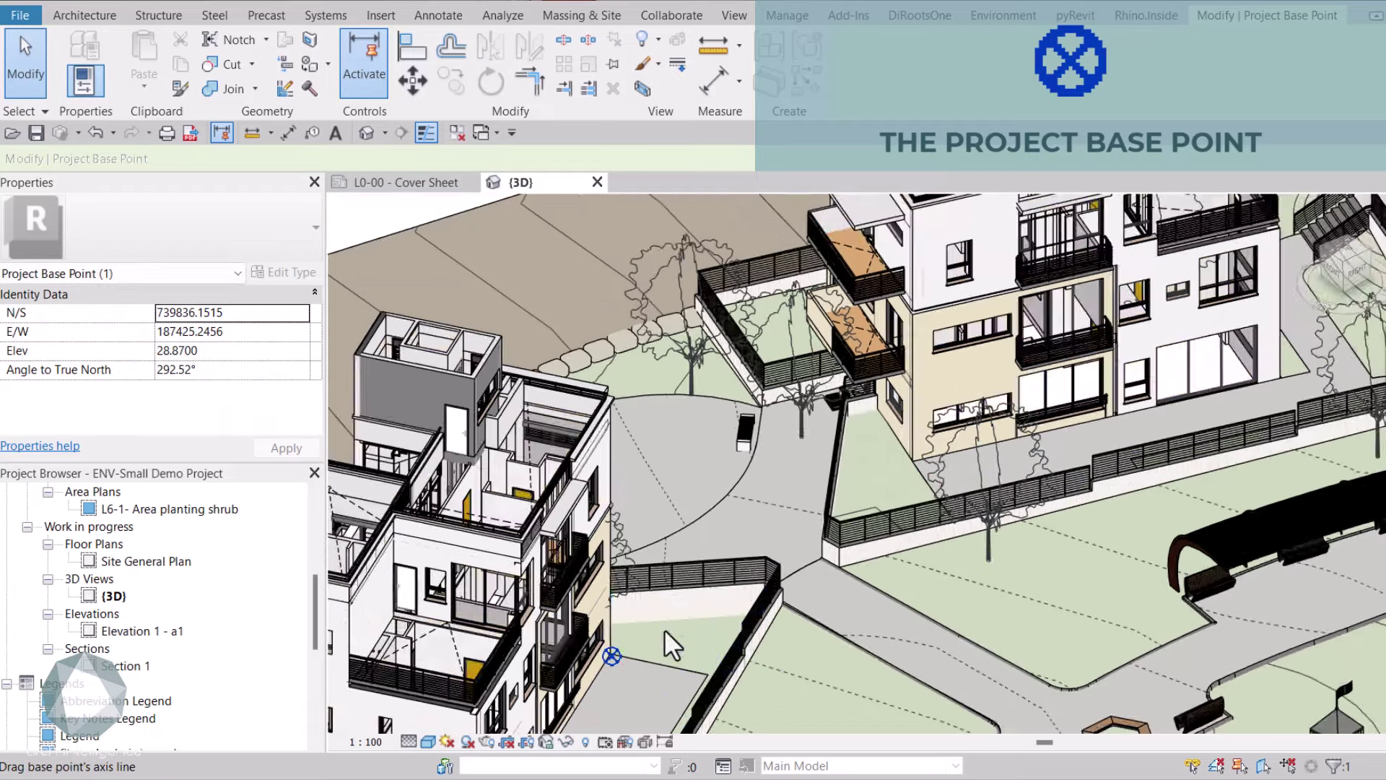
Set the project base point's elevation to 27.96, matching the spot elevation beside it.
middle_click_drag(678, 653, 596, 662, "shift")
scroll(615, 636, "up", 5)
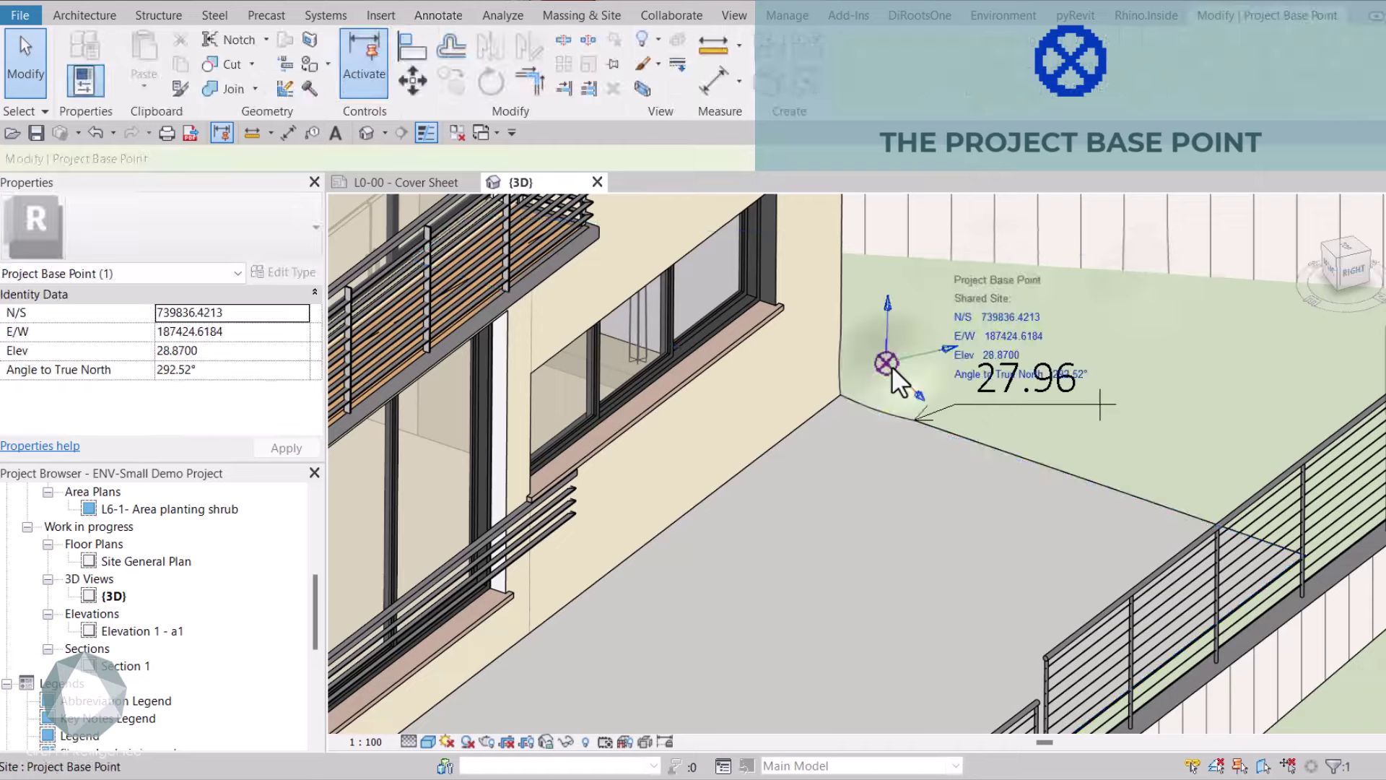
left_click(1002, 358)
type("27.96")
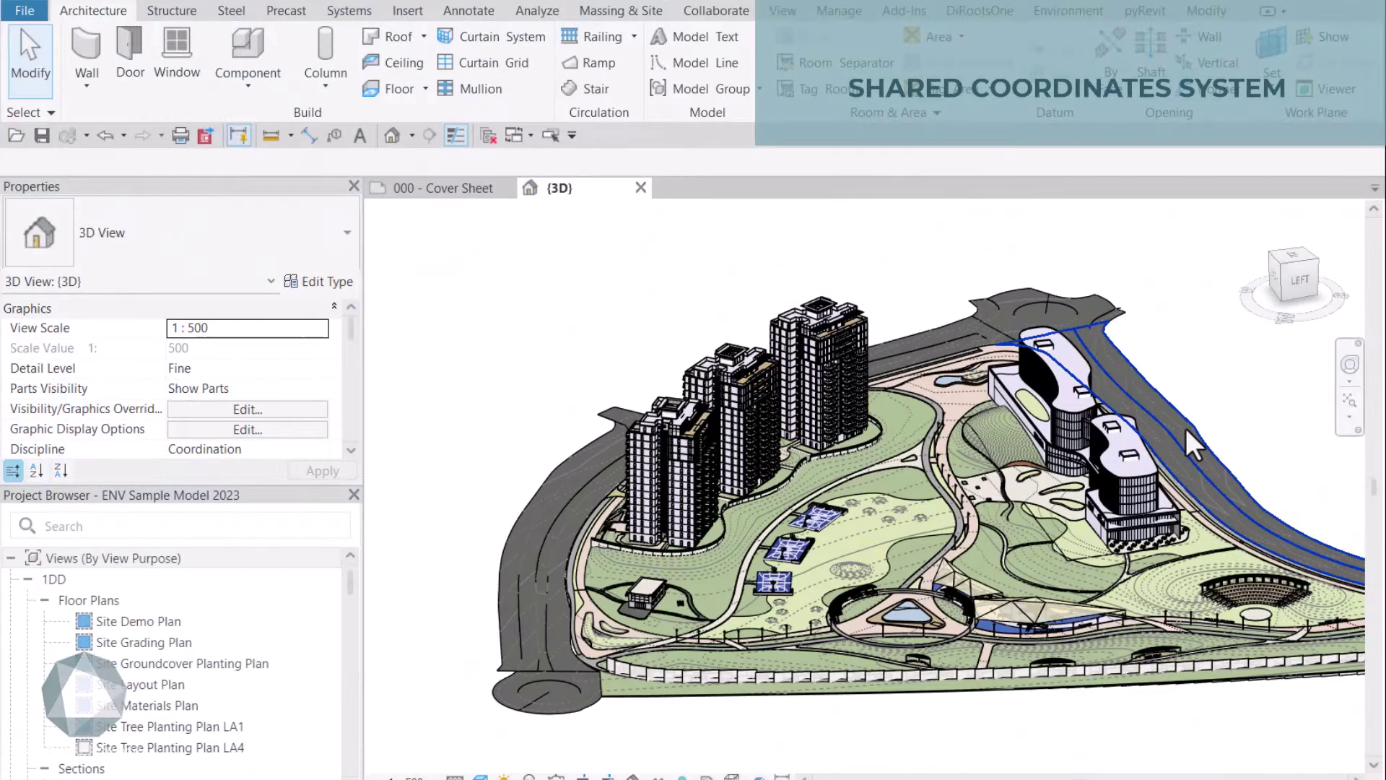
Identify the road topography, the linked residential towers and the linked commercial building by selecting each, and clear the selection.
left_click(1171, 406)
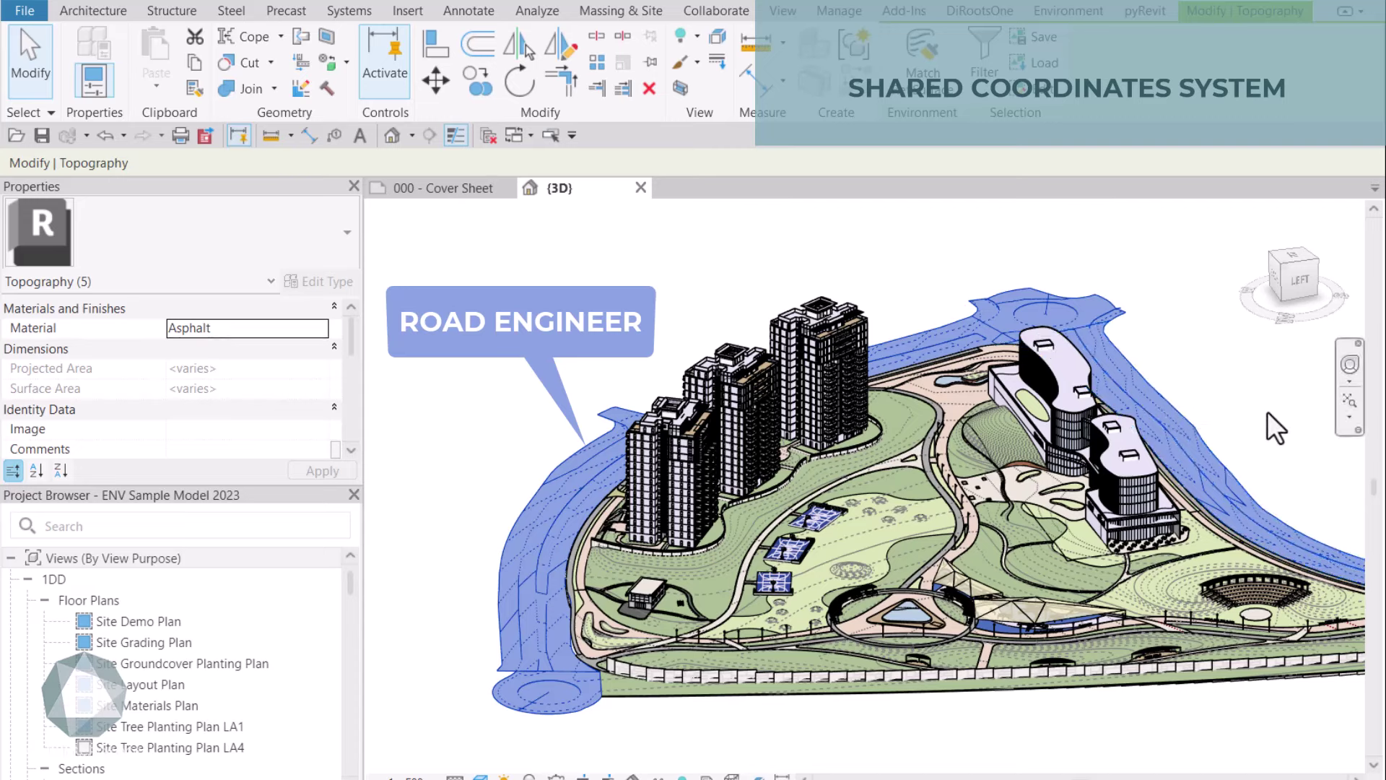
left_click(817, 297)
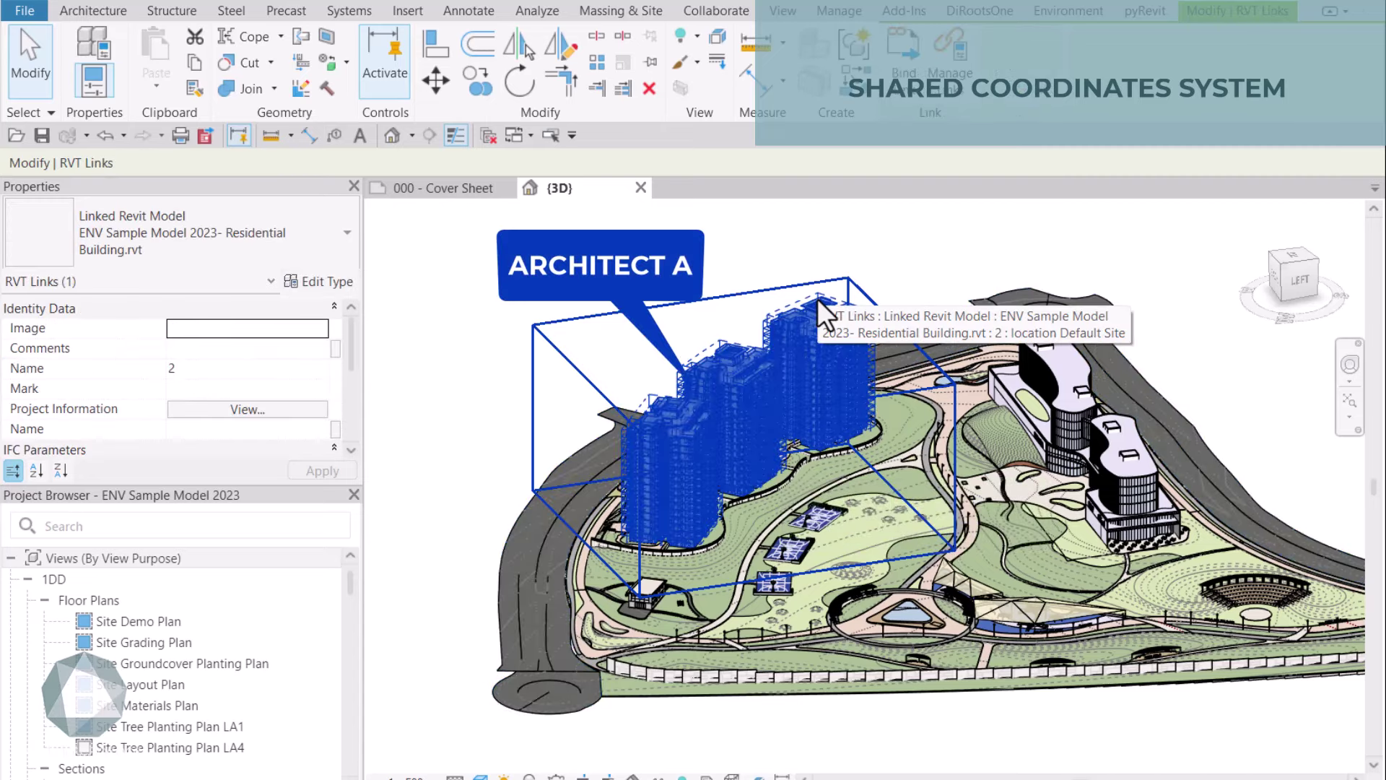
left_click(1083, 376)
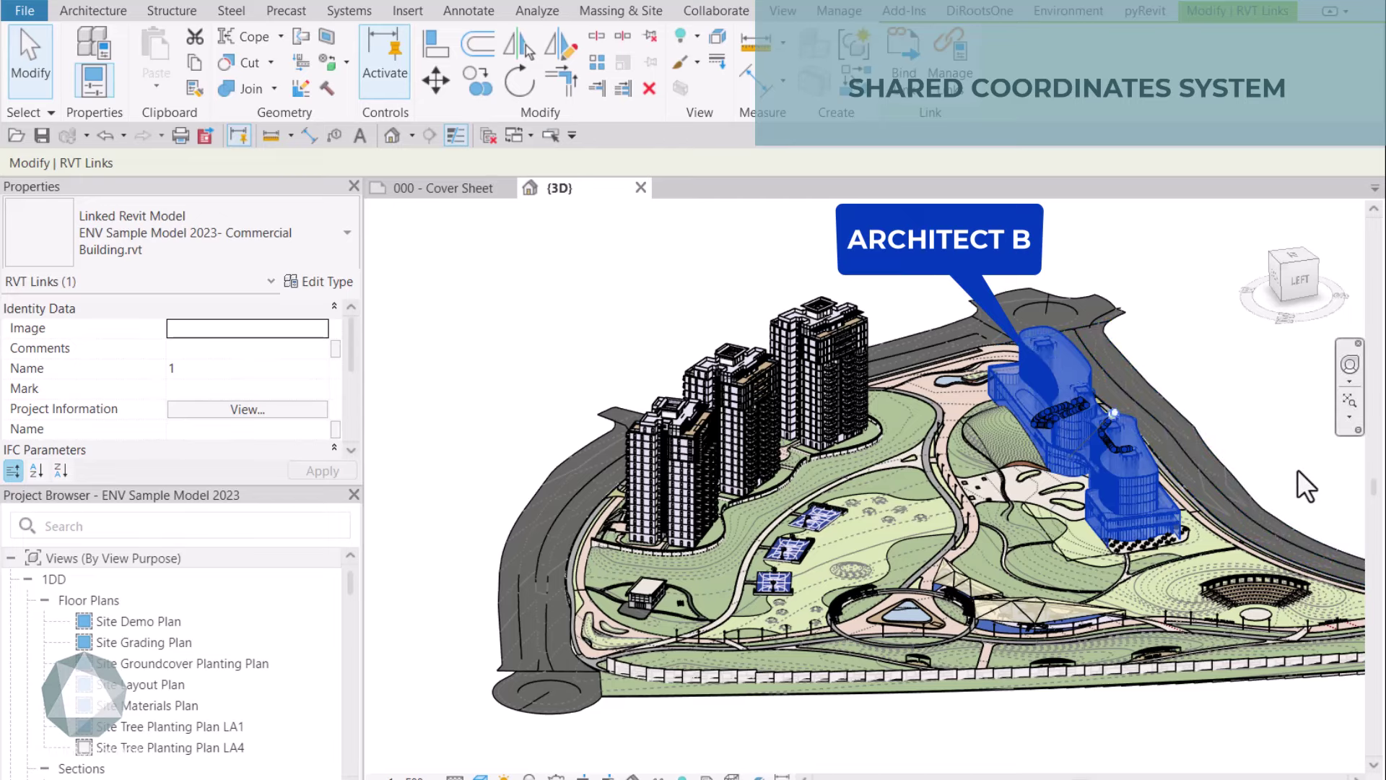
key("Escape")
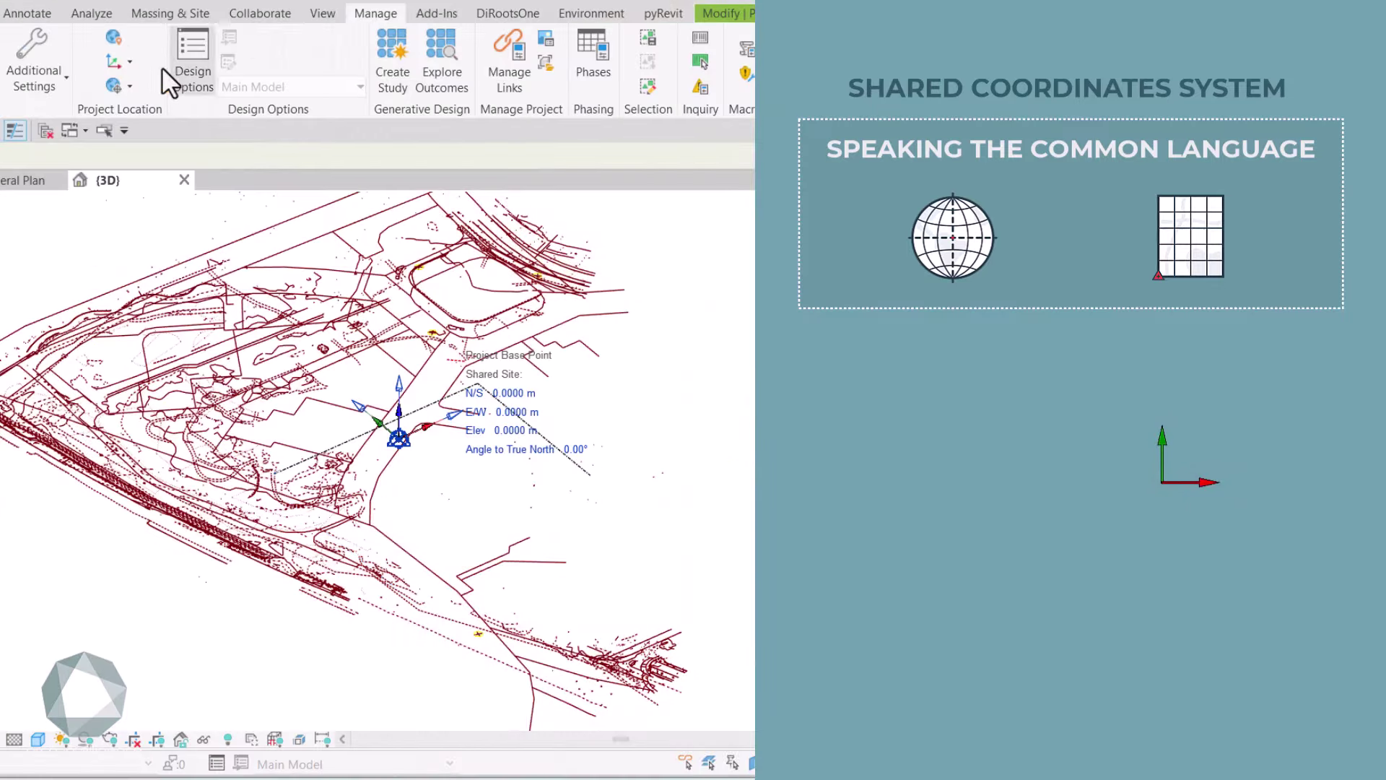
Acquire coordinates from the linked ENV Sample Model 2023- Survey.dwg and dismiss the notice.
left_click(115, 61)
left_click(139, 95)
left_click(350, 297)
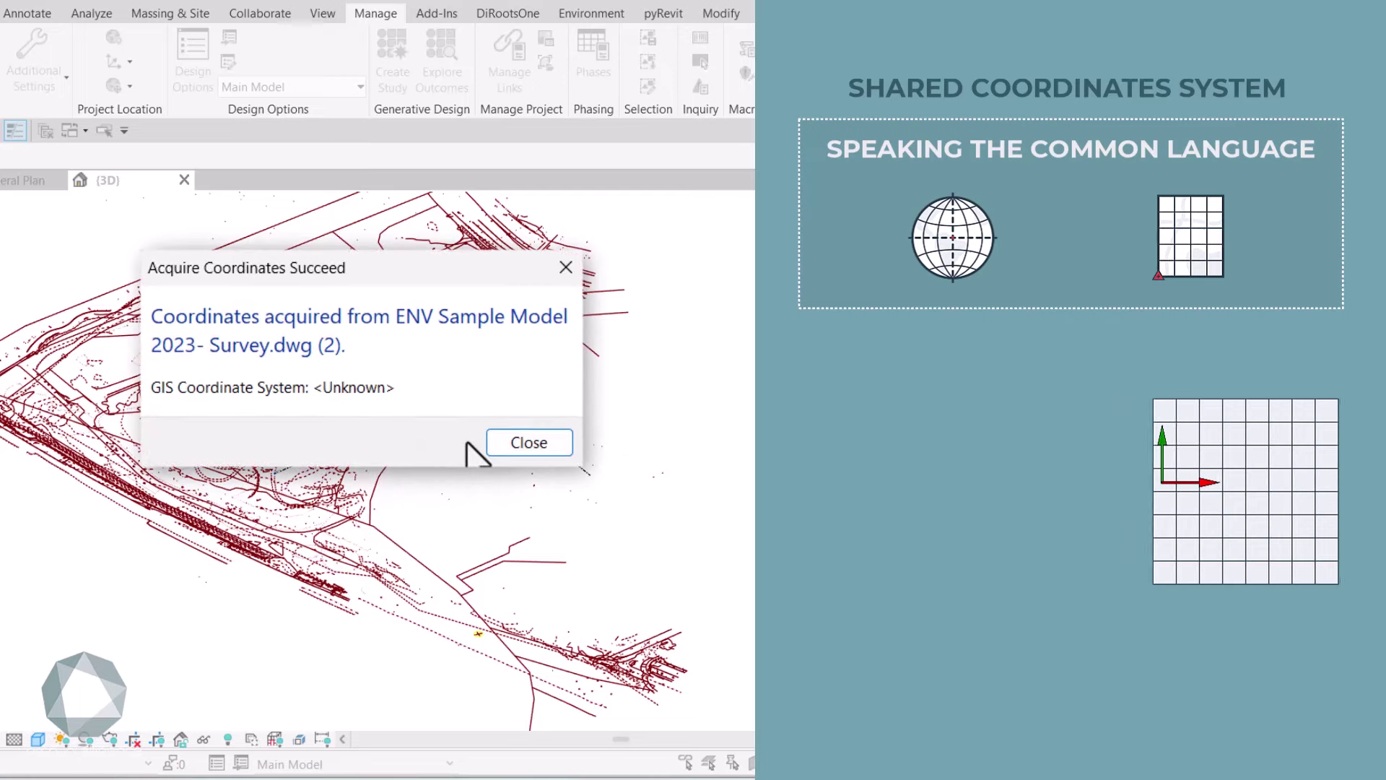
key("Return")
Inspect the shared coordinates of the project base point and the survey point in the 3D view.
left_click(399, 437)
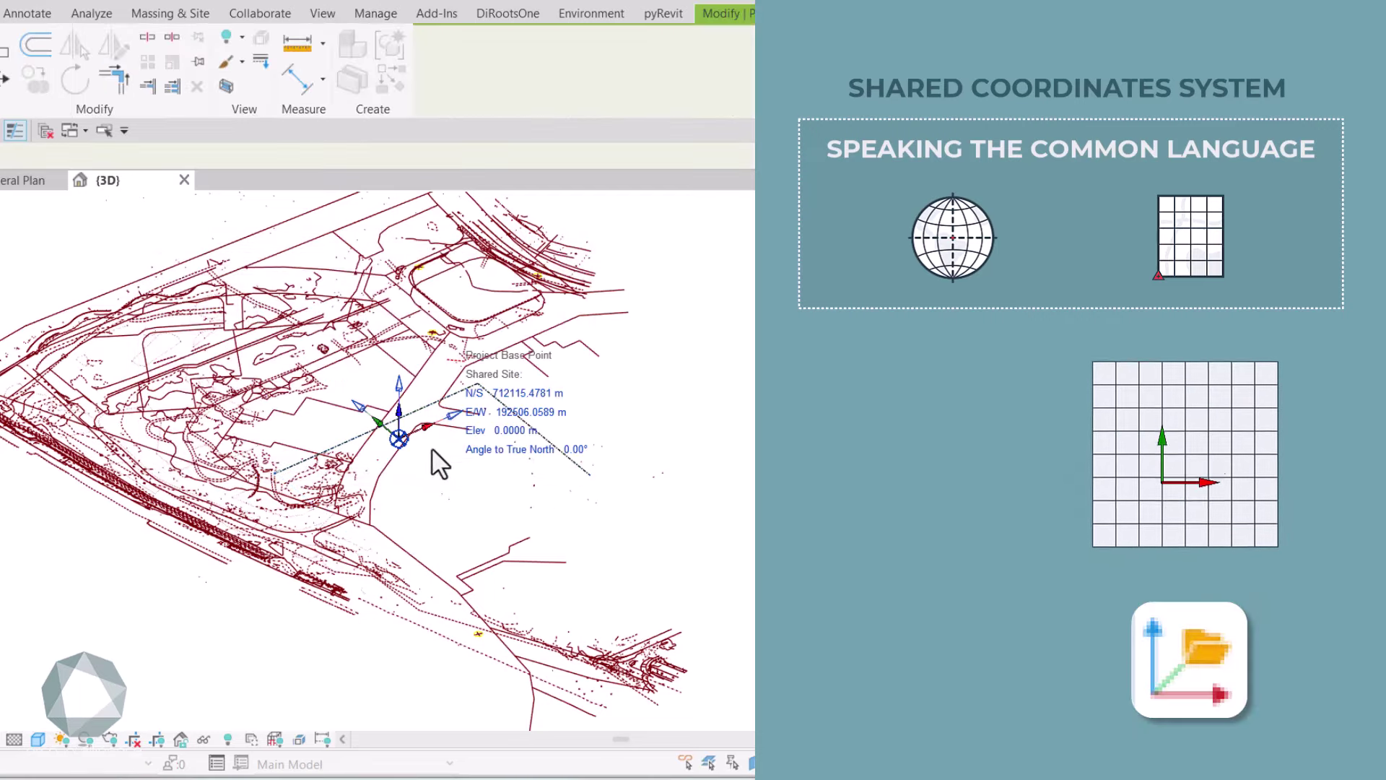
scroll(393, 394, "down", 6)
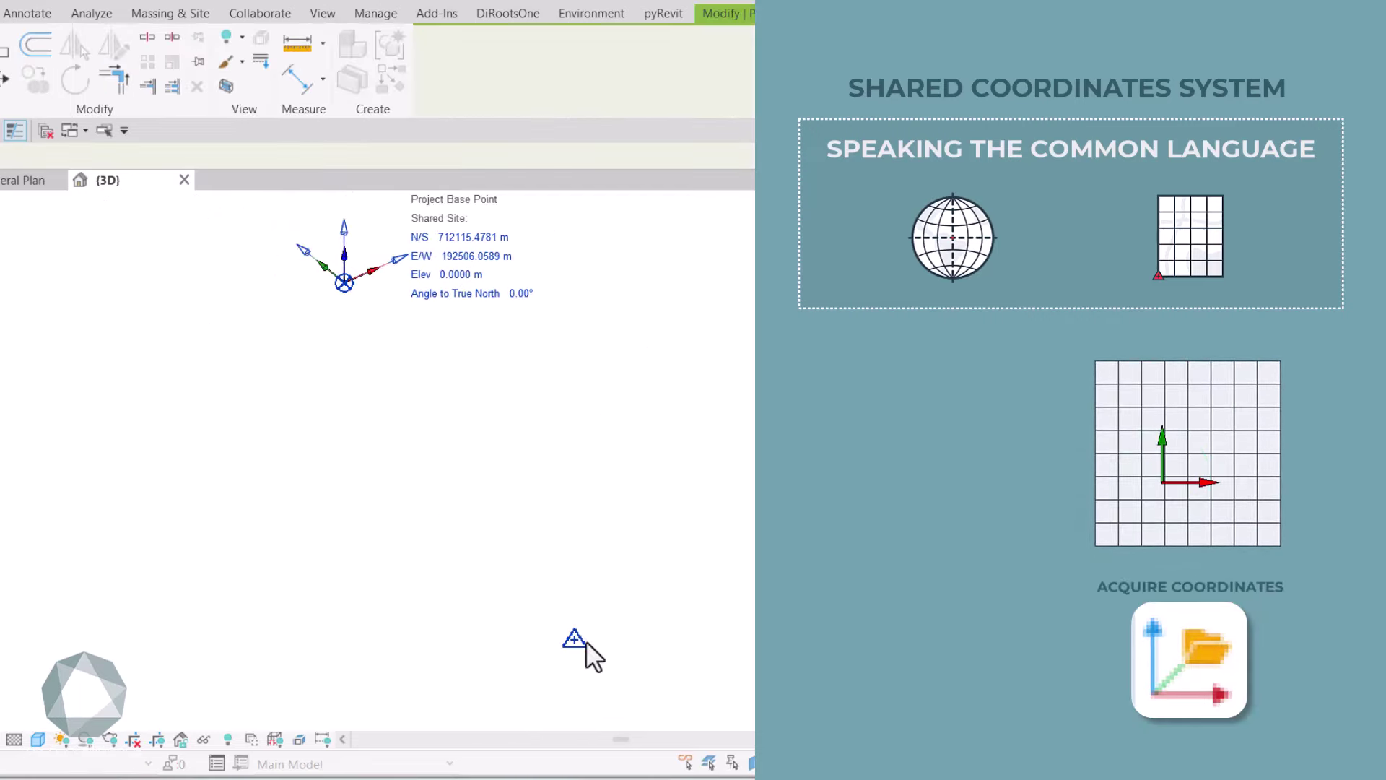
left_click(576, 641)
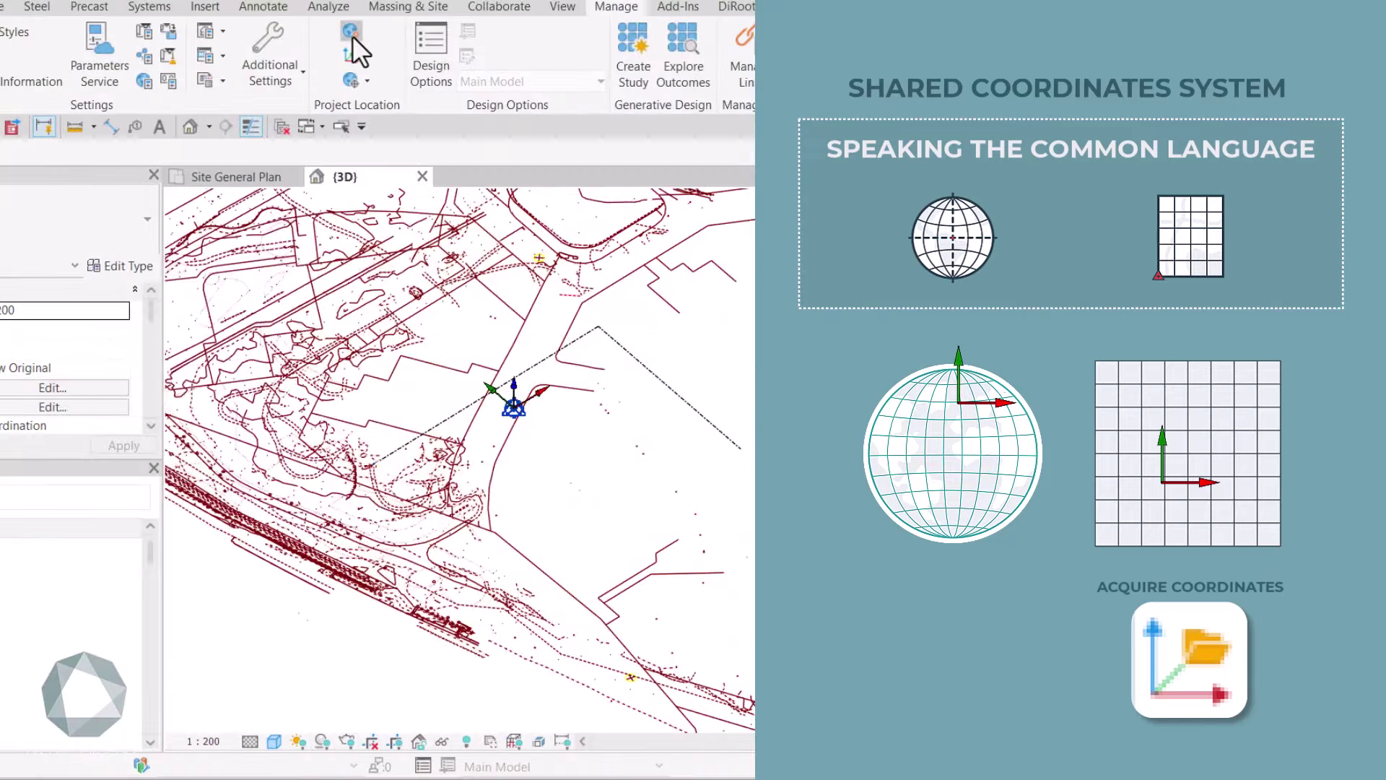
Set the project address to Israel in the Location and Site settings.
left_click(351, 33)
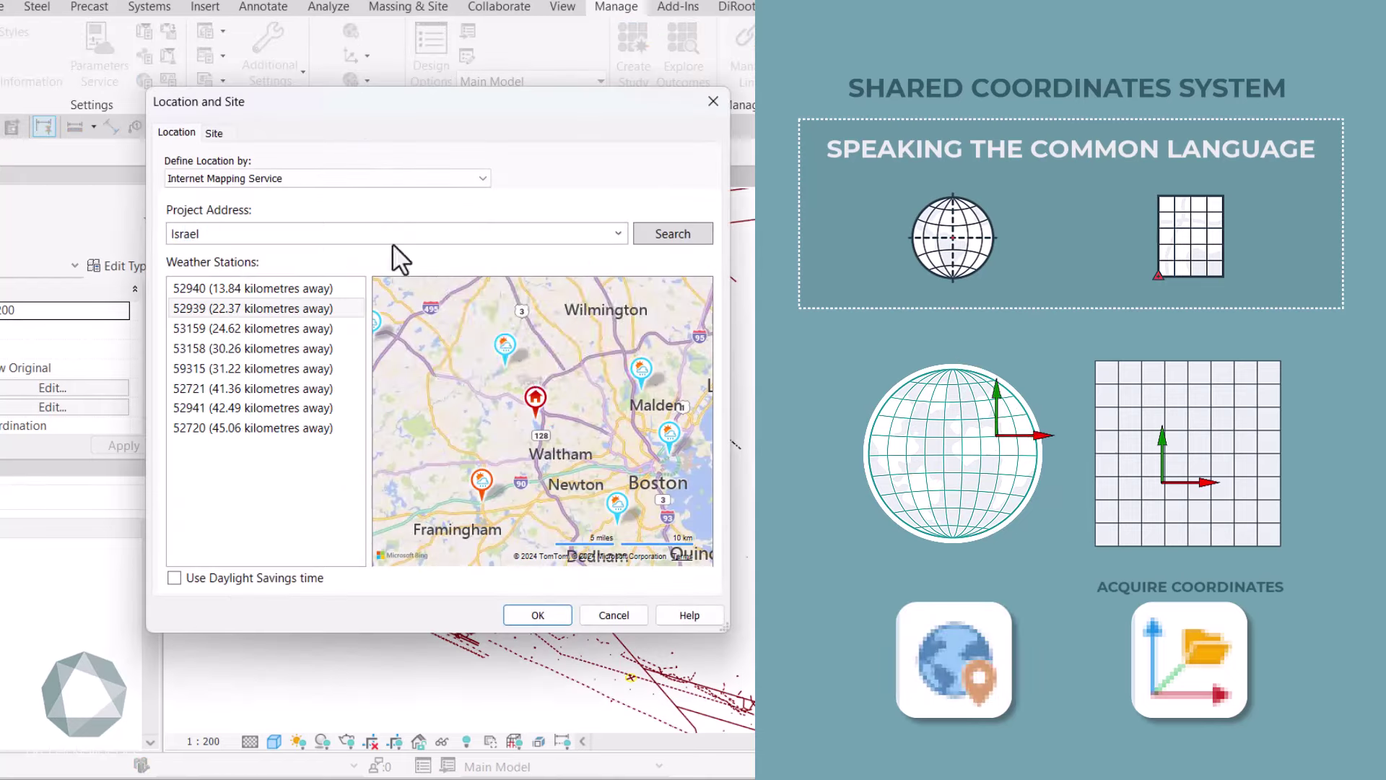
left_click(473, 306)
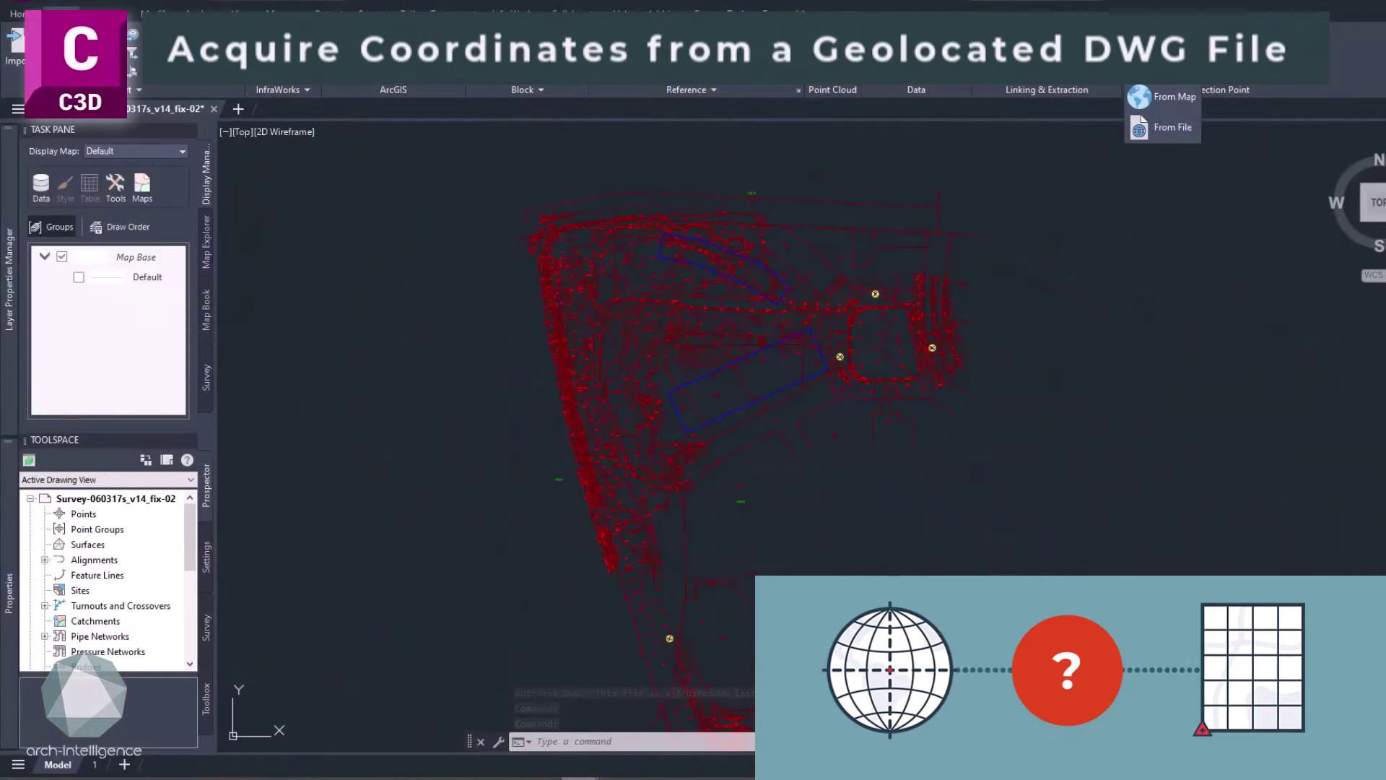
Start specifying the survey drawing's geographic location from the map in Civil 3D.
left_click(1167, 98)
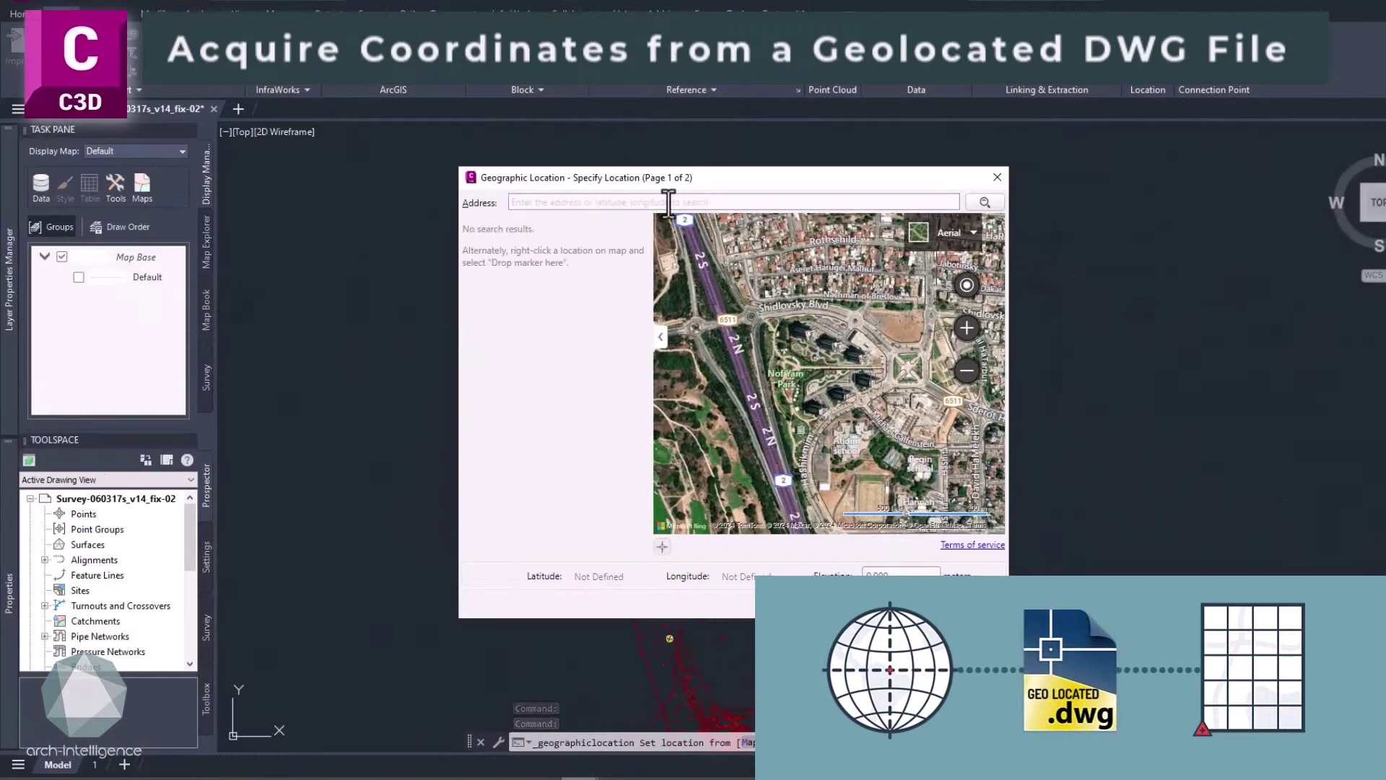
scroll(781, 366, "up", 3)
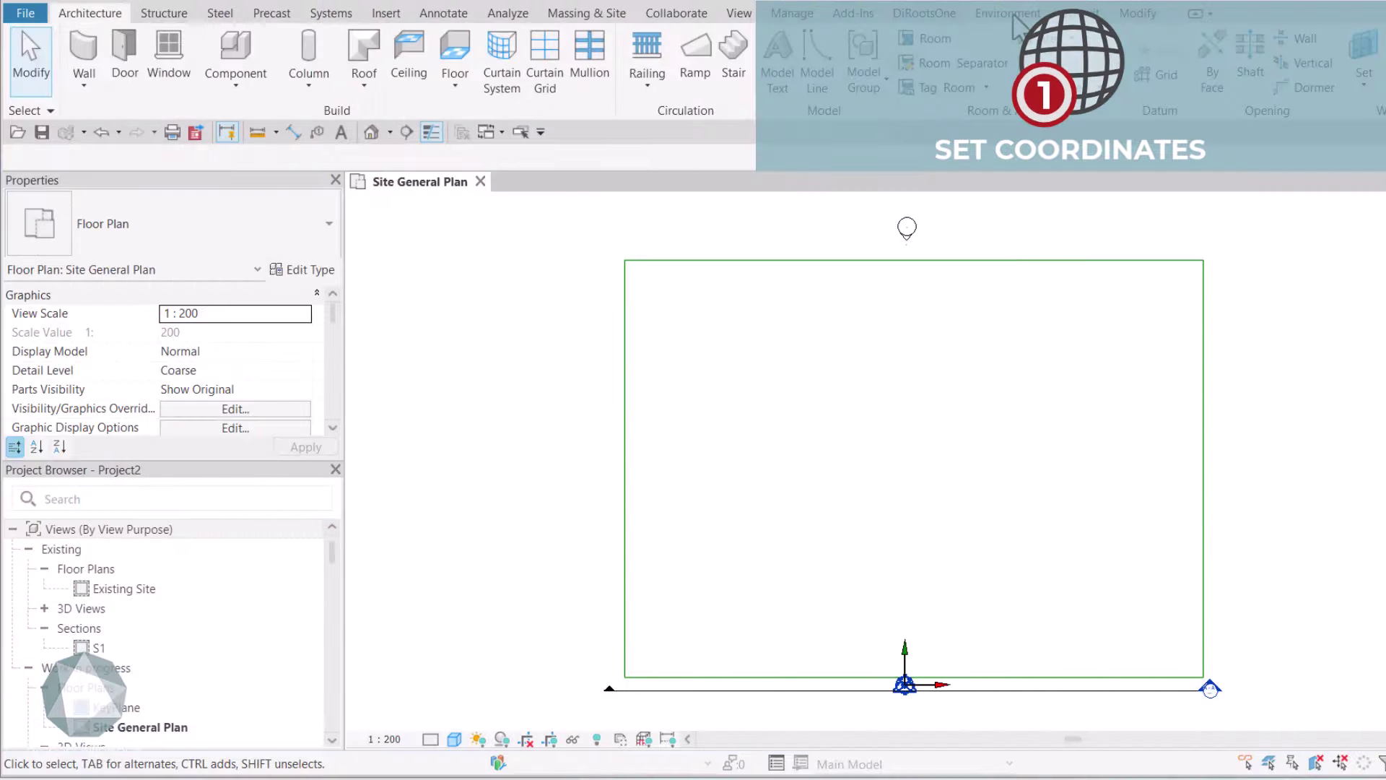
Check the coordinates of the project base point and the survey point in Site General Plan, and clear the selection.
left_click(1013, 15)
left_click(903, 684)
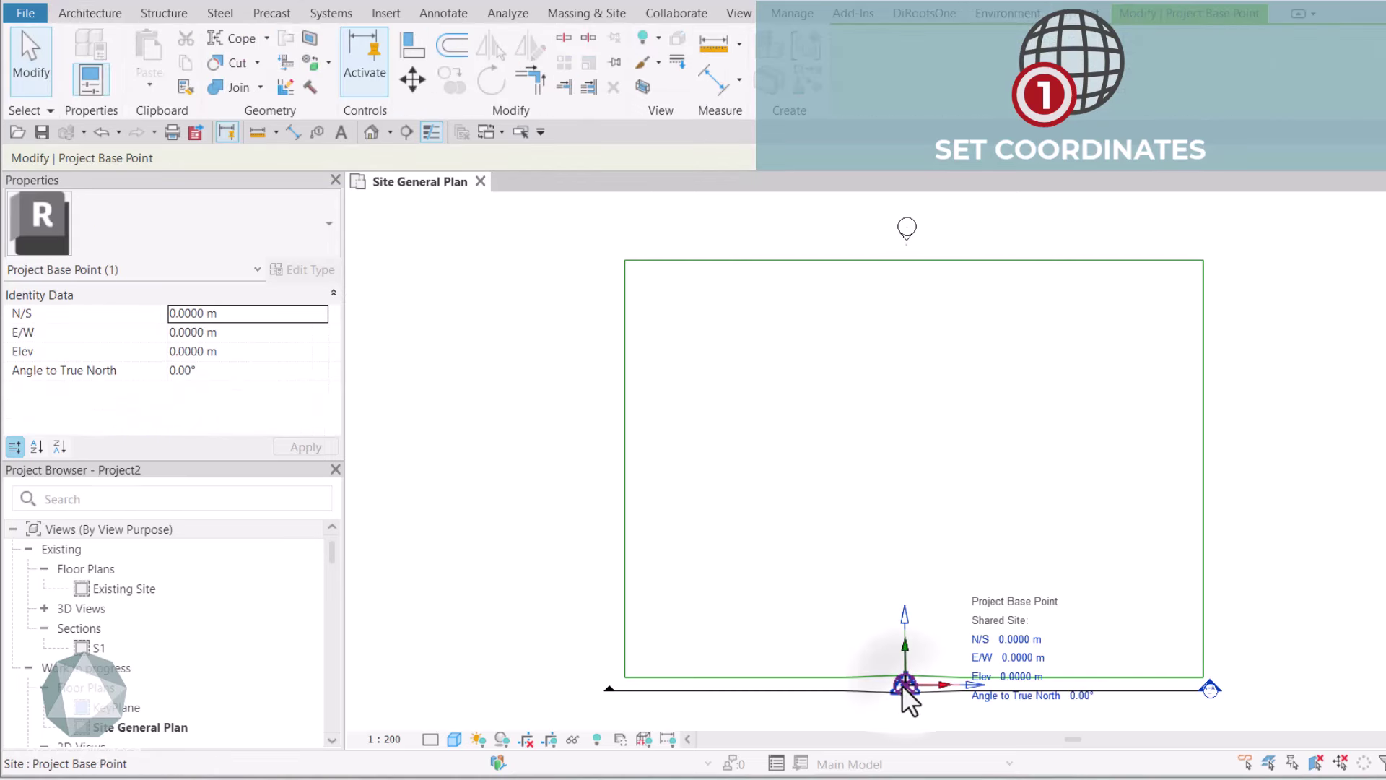
left_click(903, 684)
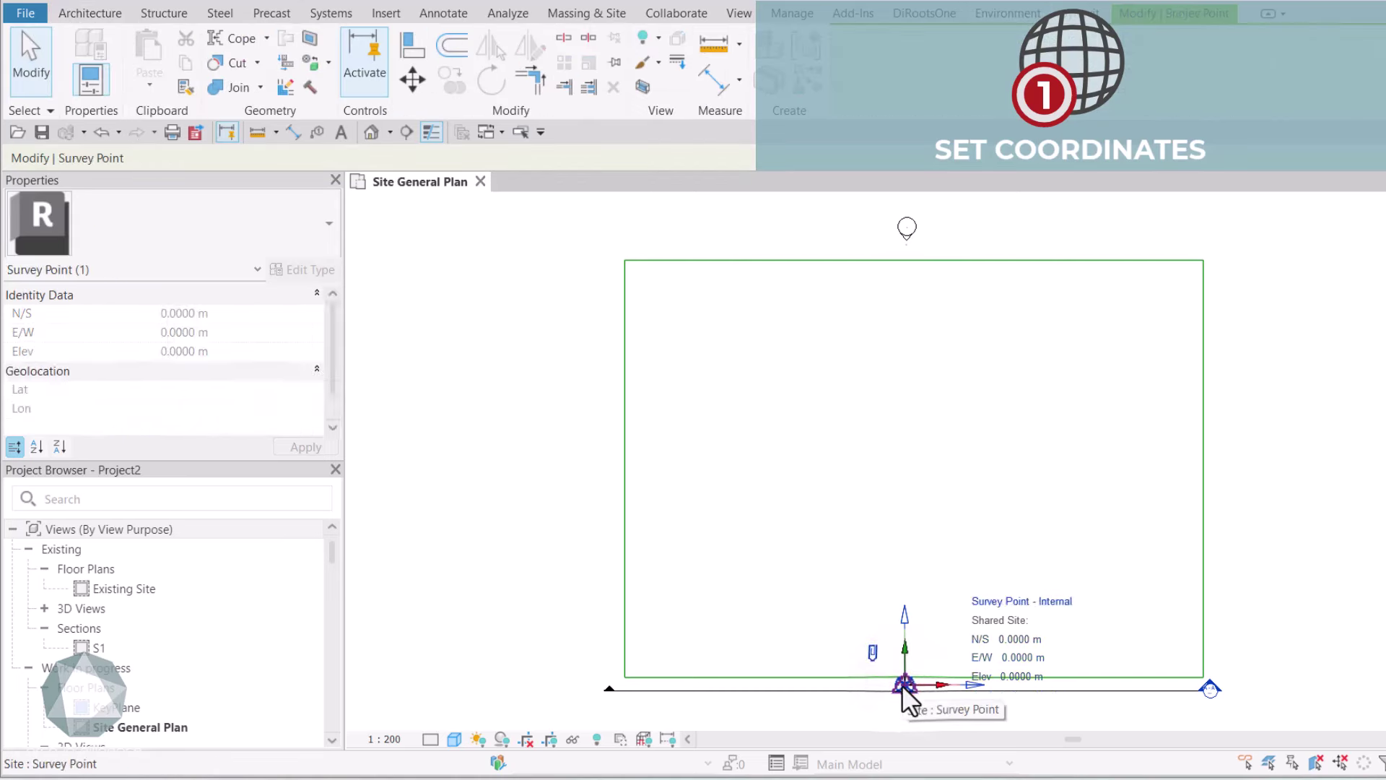
key("Escape")
Run Set Coordinate and define the project address as Israel through the Internet Mapping Service.
left_click(514, 51)
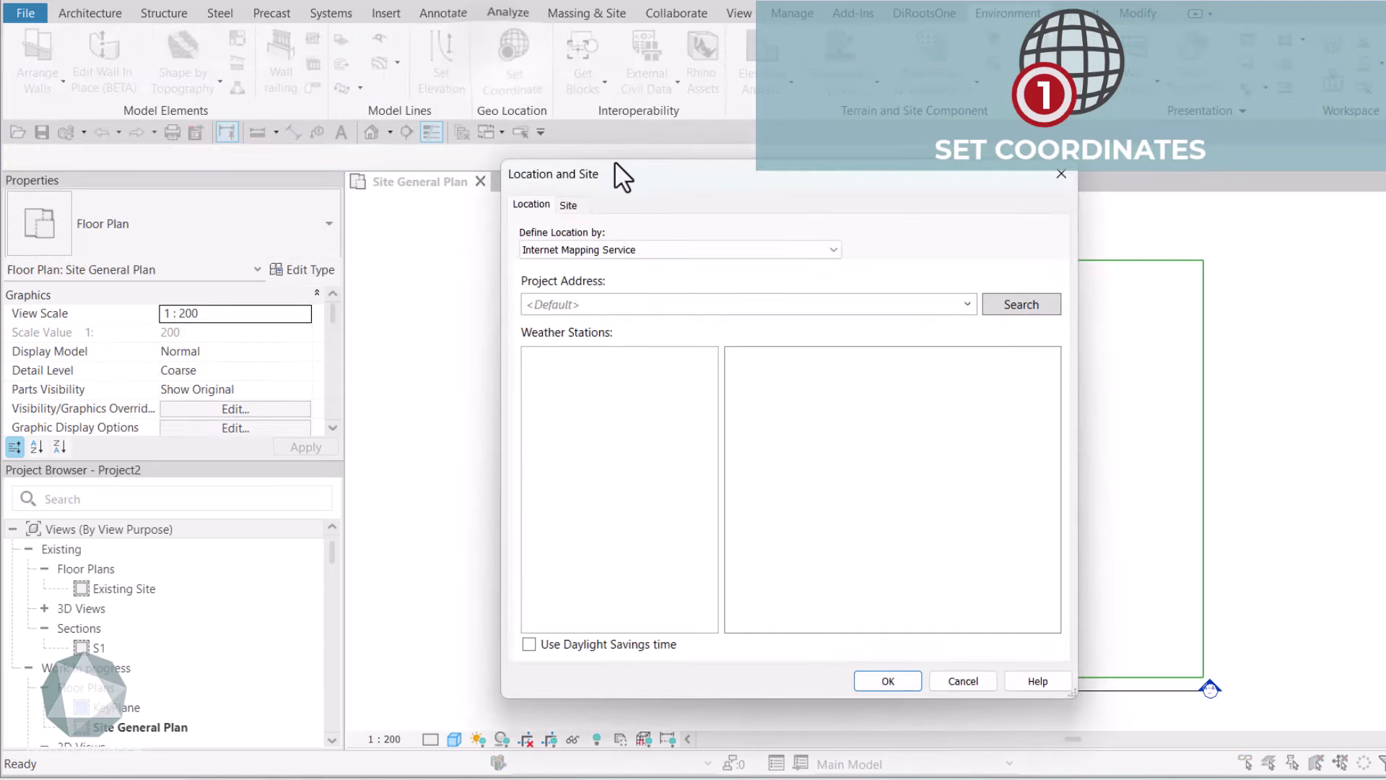
left_click(756, 304)
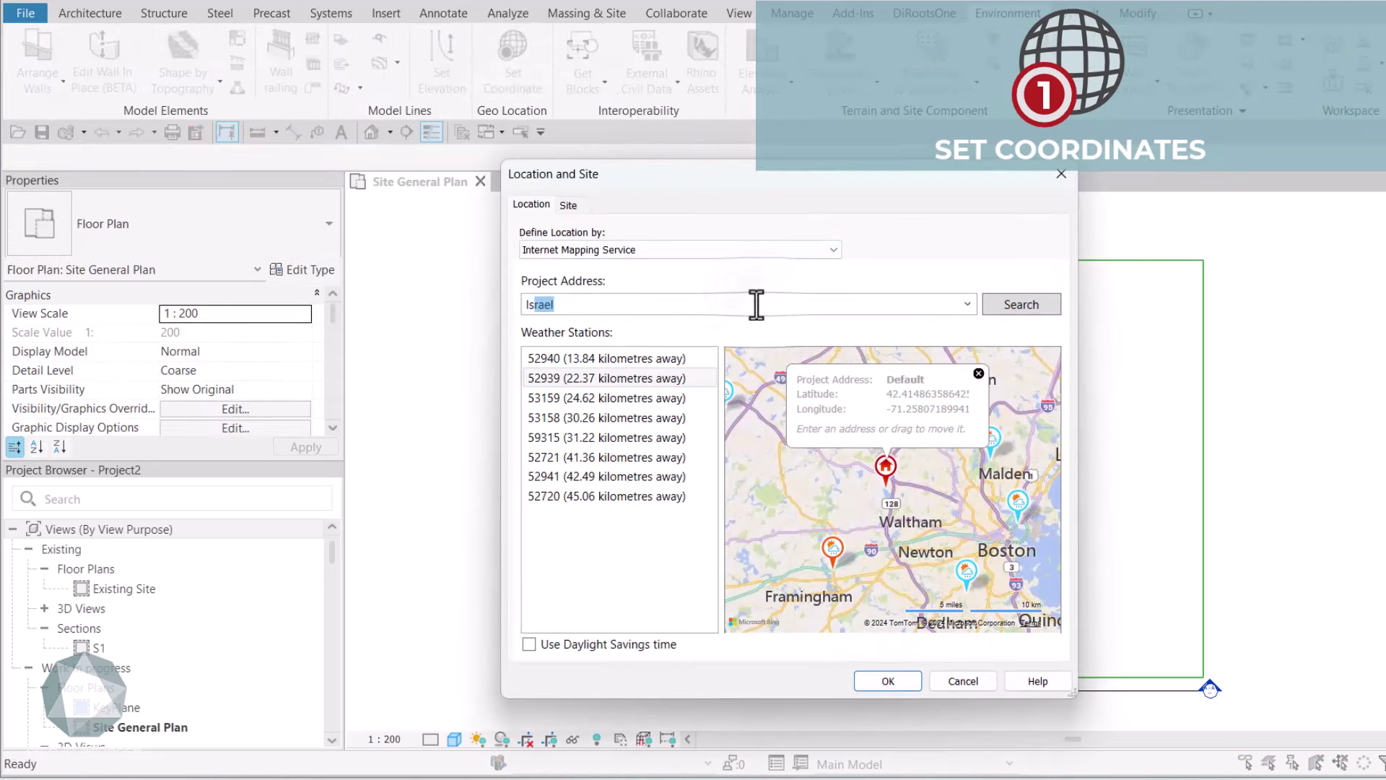
left_click(819, 376)
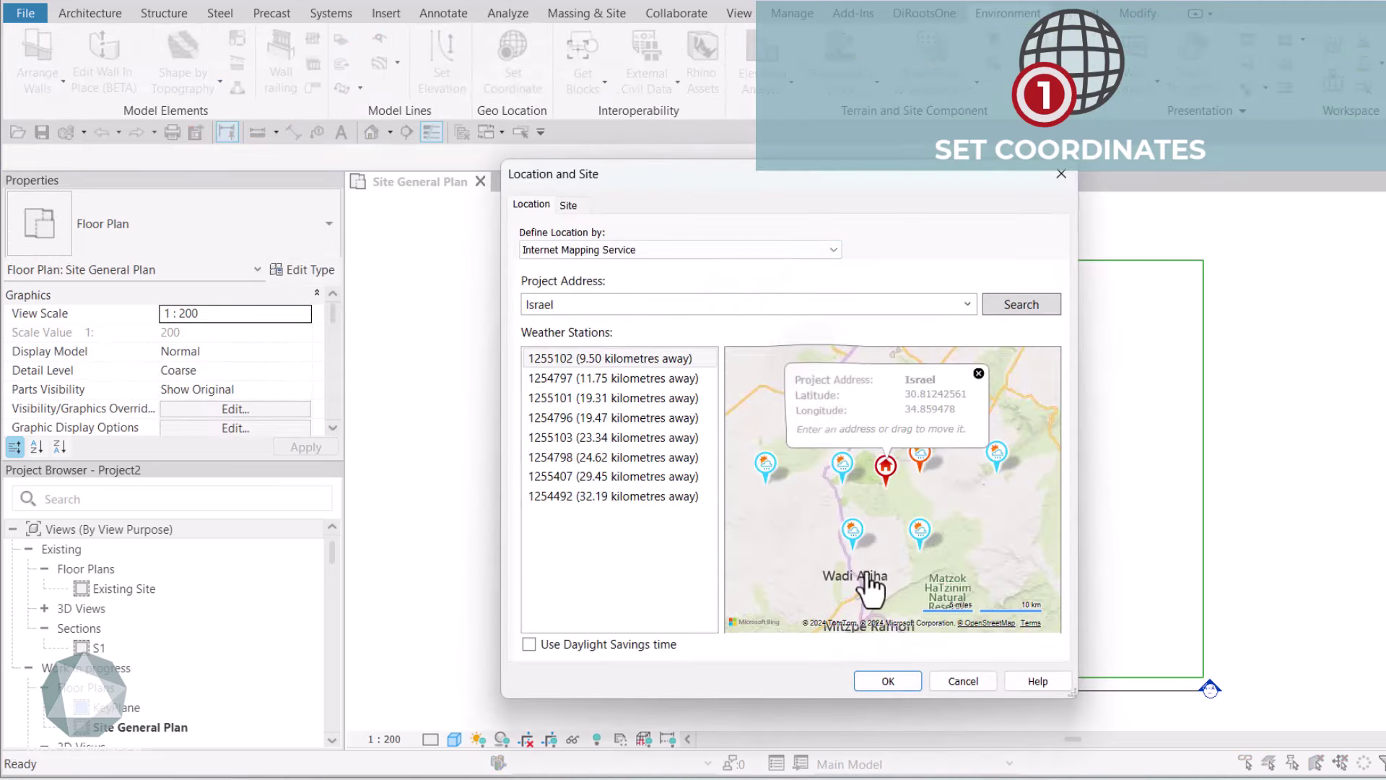
left_click(873, 676)
Apply the local coordinate system Israel 1993 / Israeli TM Grid / EPSG:2039 with a project base point elevation of 13.00 m.
left_click(589, 212)
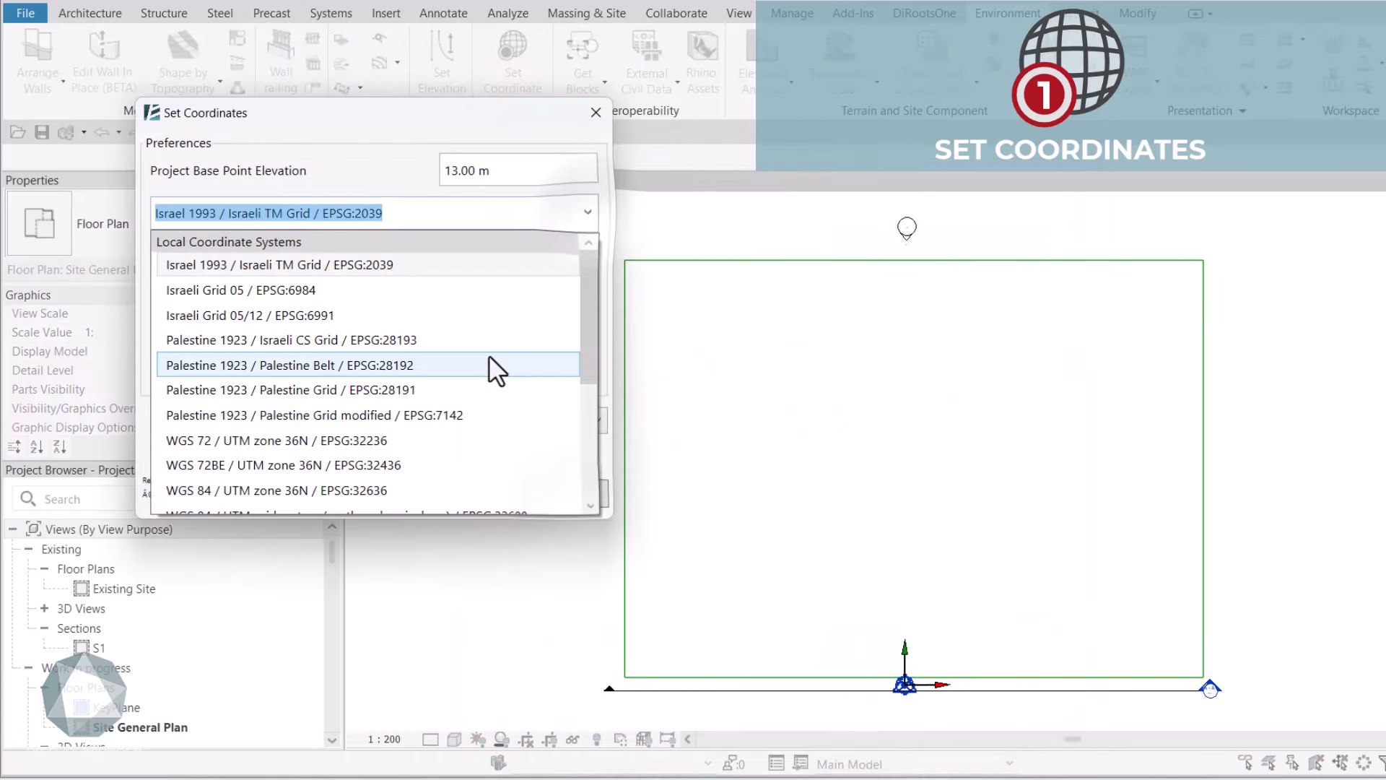
left_click(405, 264)
left_click(552, 494)
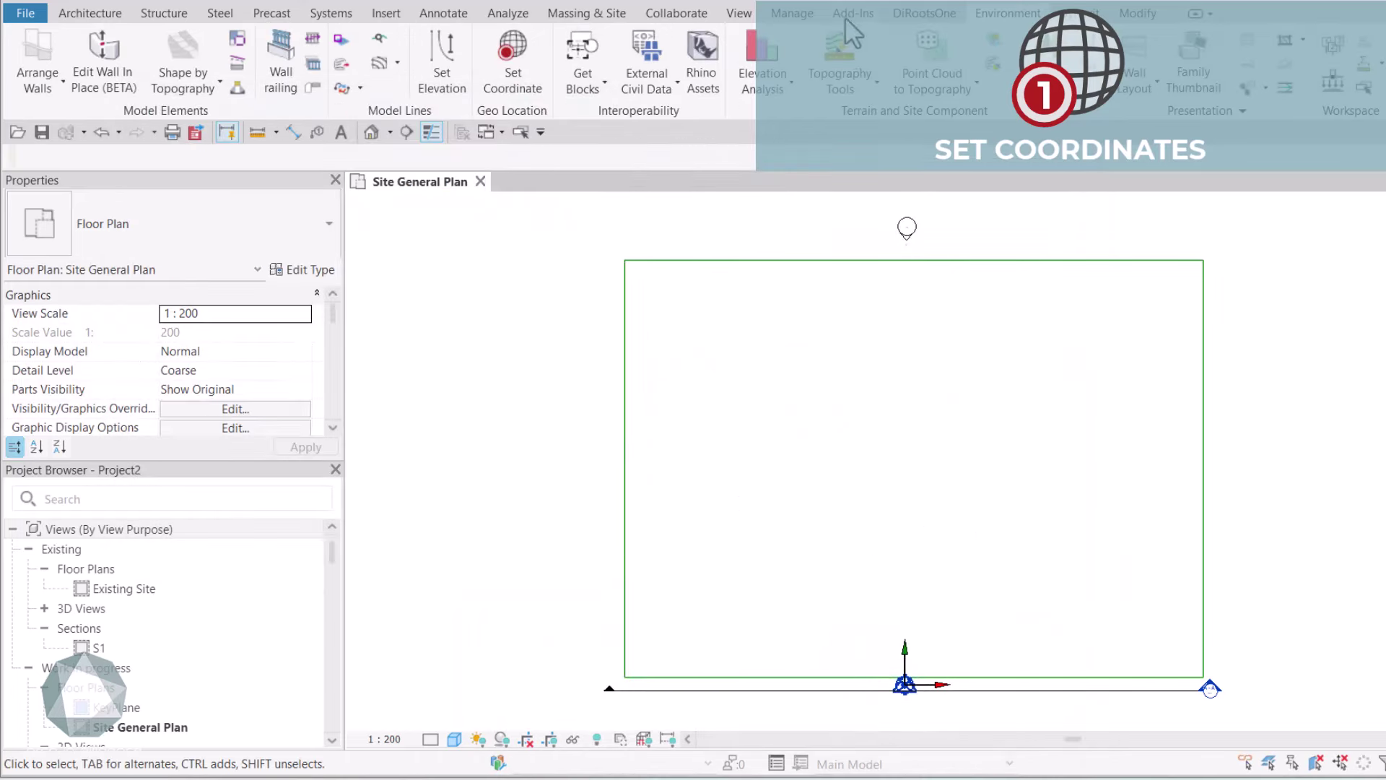
left_click(530, 38)
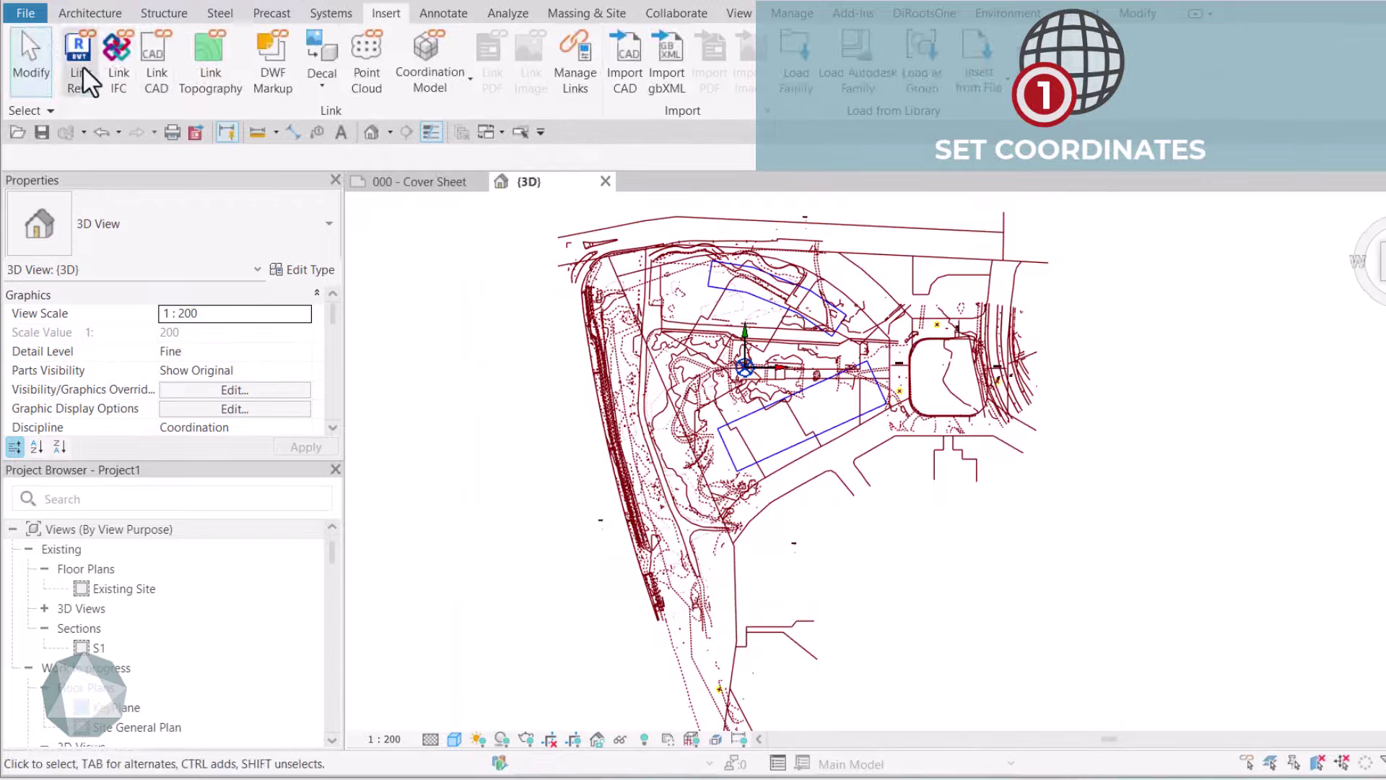
Link the Revit model ENV Sample Model 2023- Commercial Building MASS.rvt into the georeferenced project and dismiss the nested links notice.
left_click(81, 63)
left_click(588, 335)
left_click(930, 594)
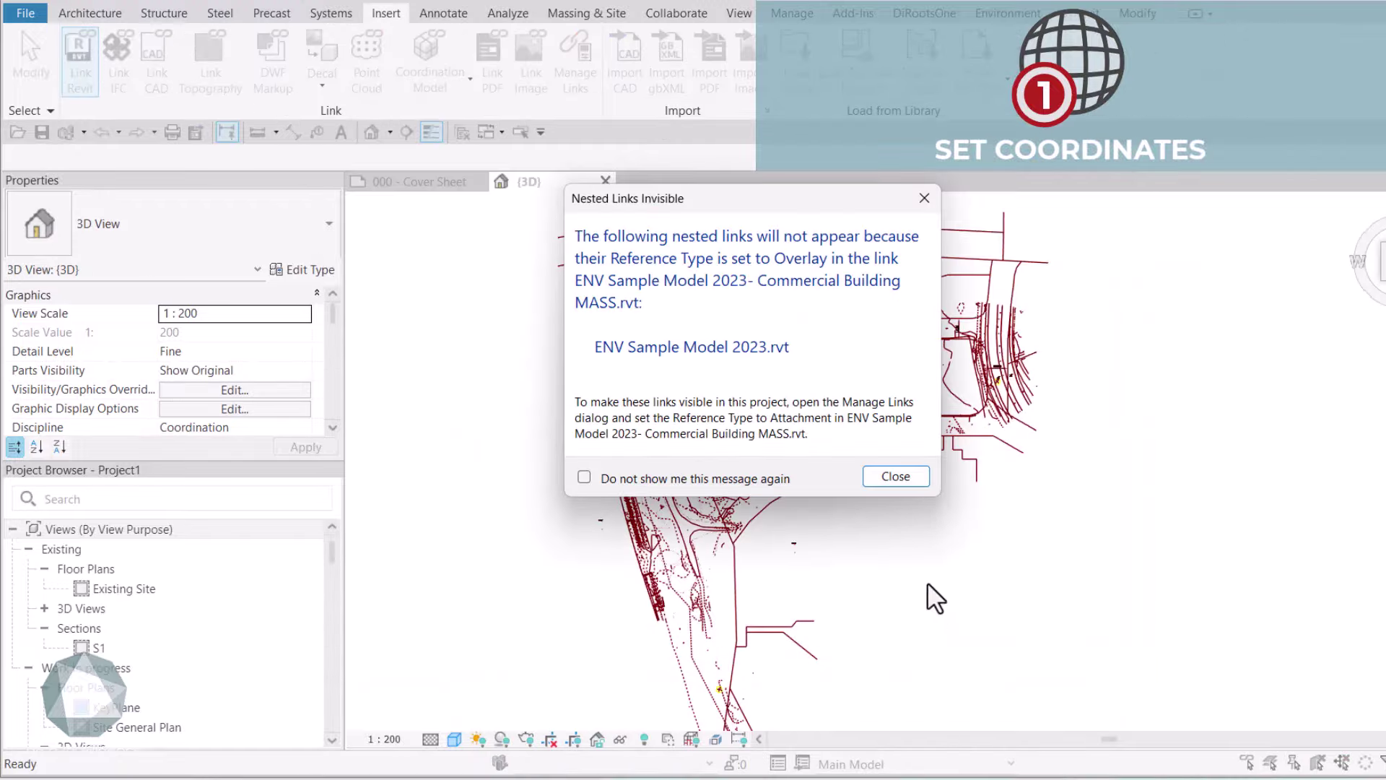
left_click(895, 476)
scroll(699, 447, "up", 5)
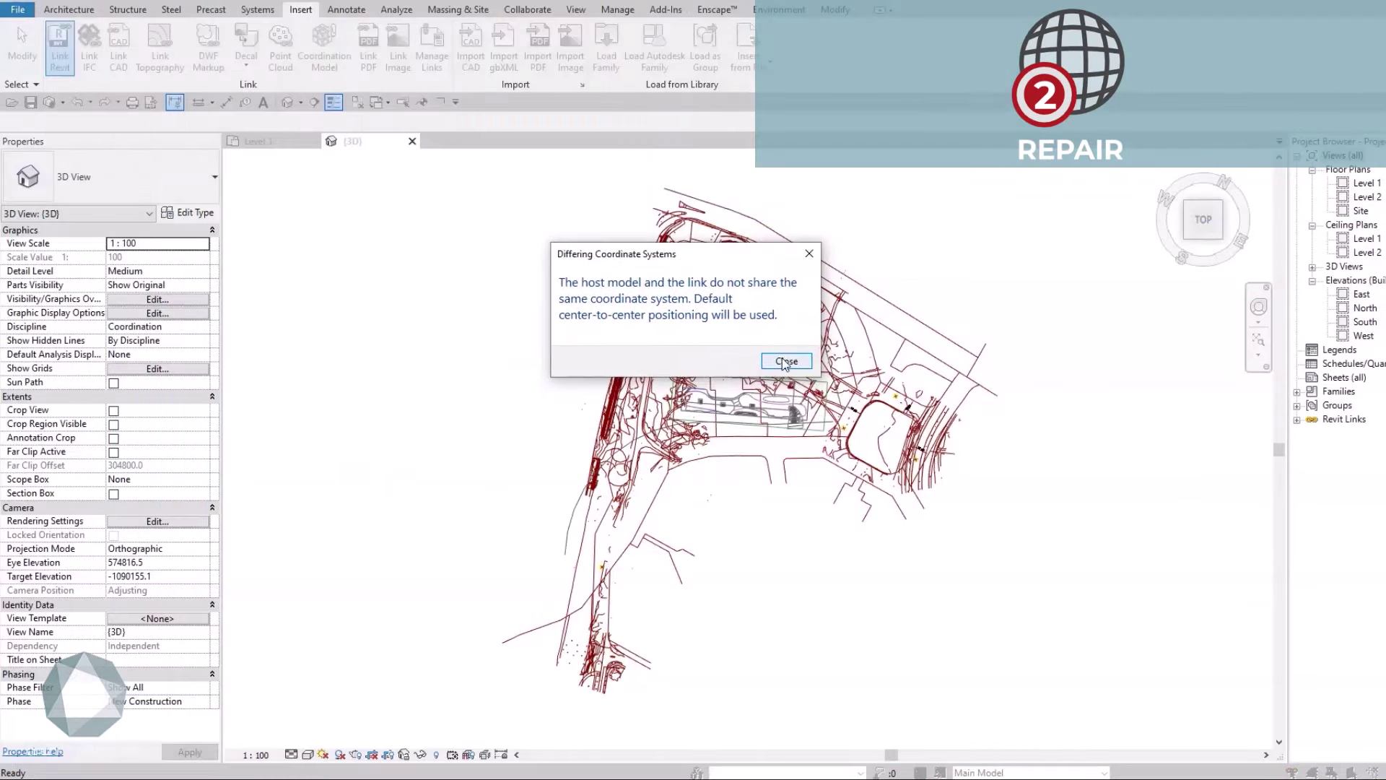
Accept center-to-center positioning for the linked model 3_Repair Coordinates_Buildings.rvt and examine its placement against the survey in 3D.
left_click(786, 361)
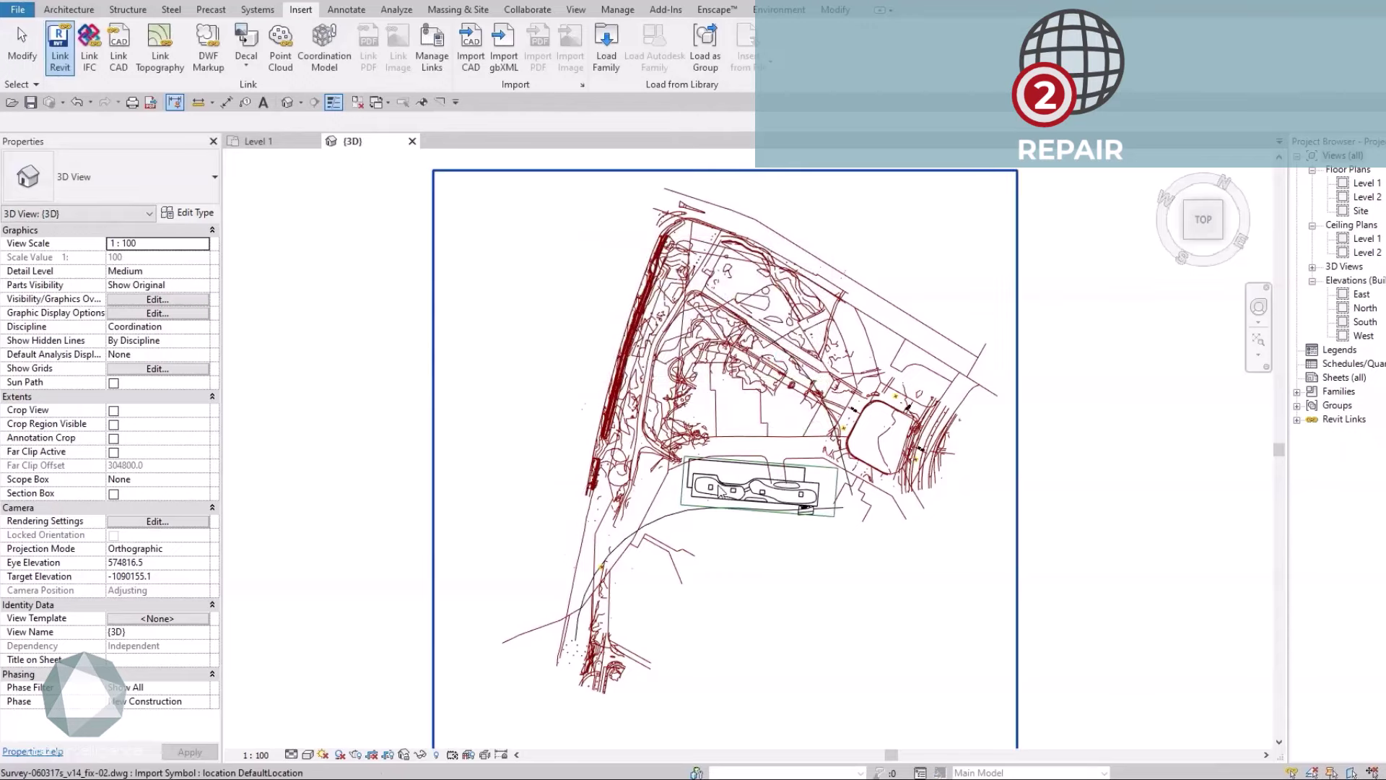
middle_click_drag(803, 461, 989, 304, "shift")
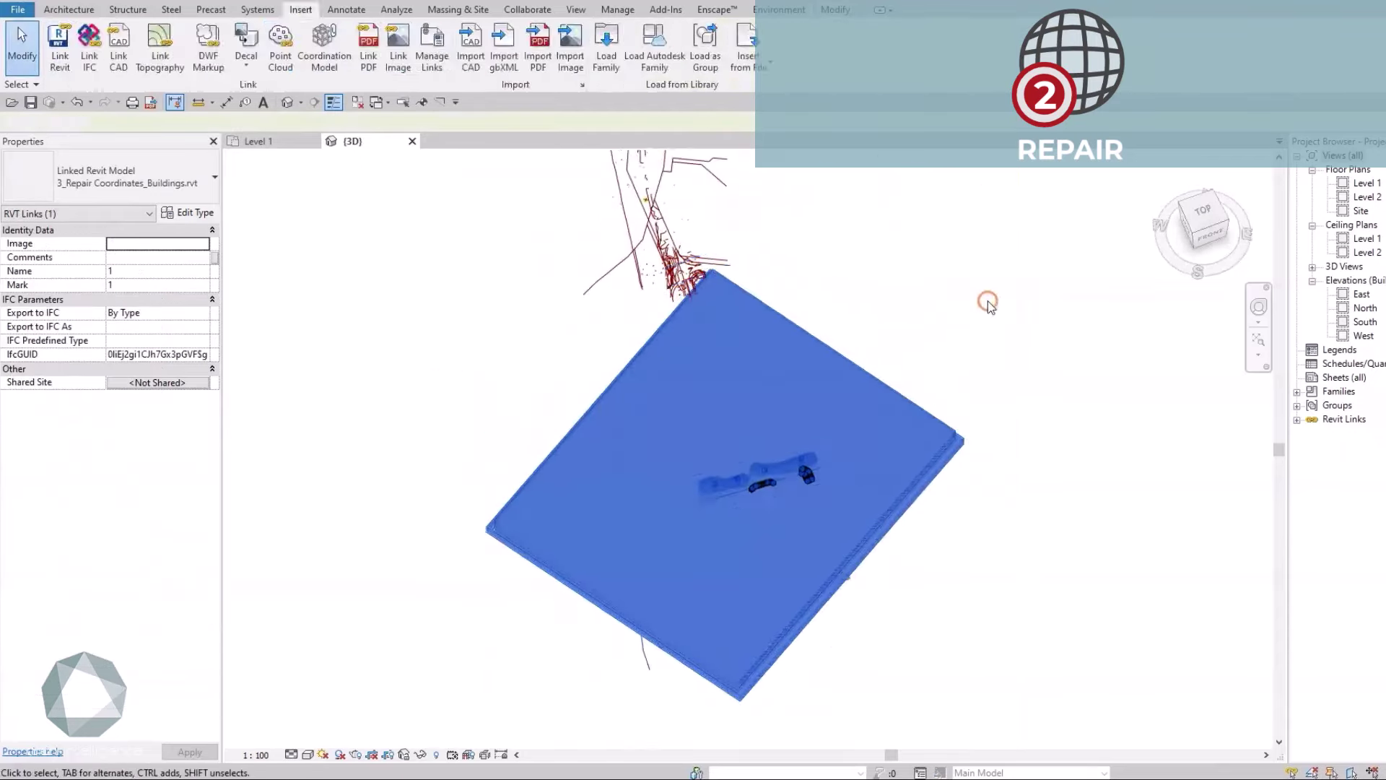
Repair the buildings model's existing coordinate system using Israel 1993 / Israeli TM Grid / EPSG:2039.
left_click(206, 174)
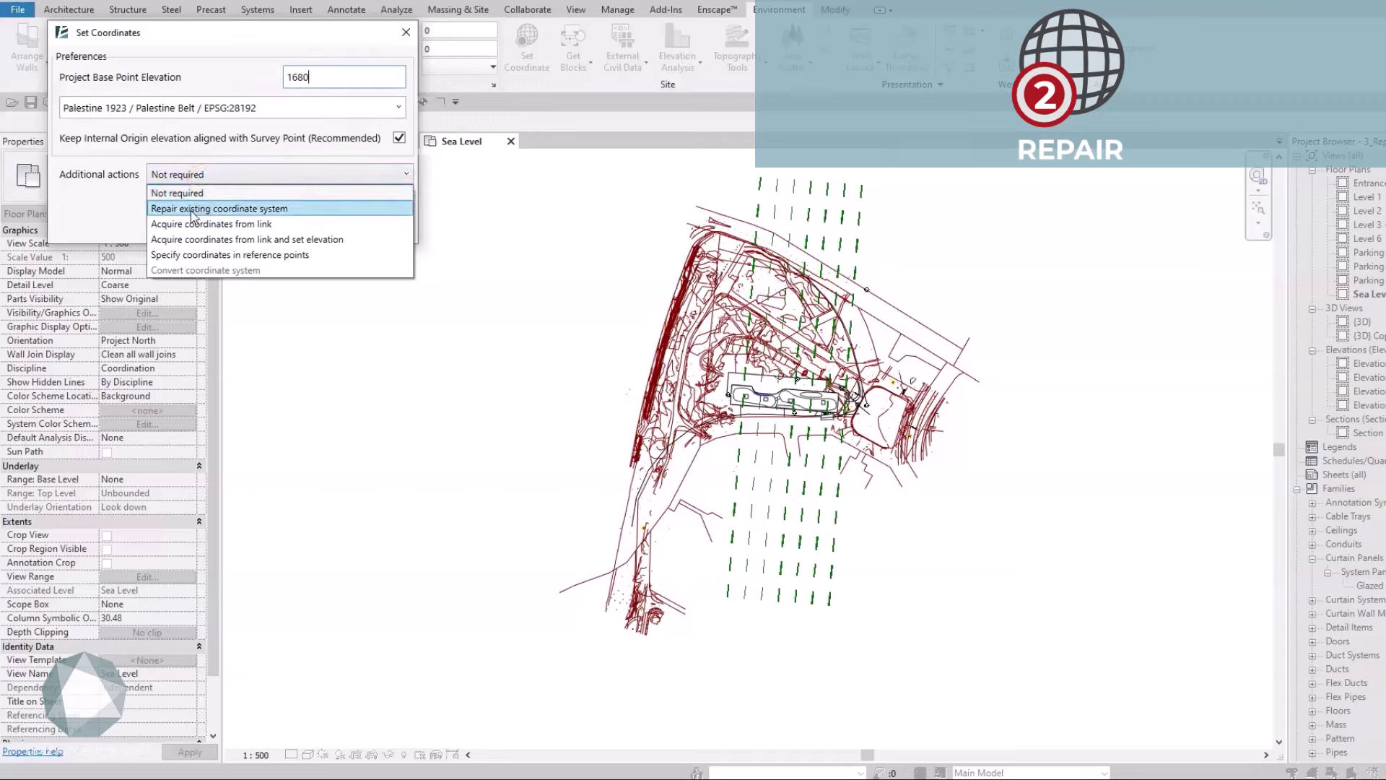
left_click(193, 208)
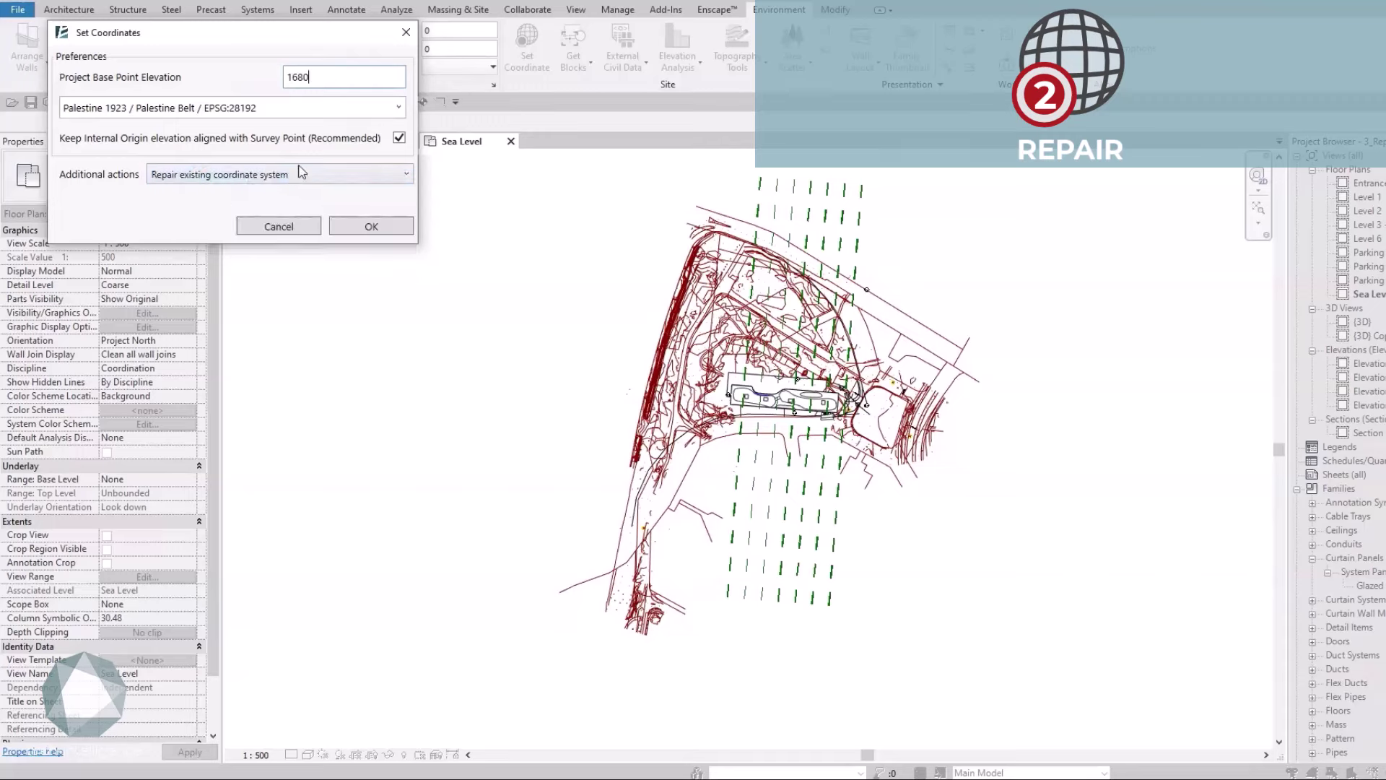
left_click(399, 108)
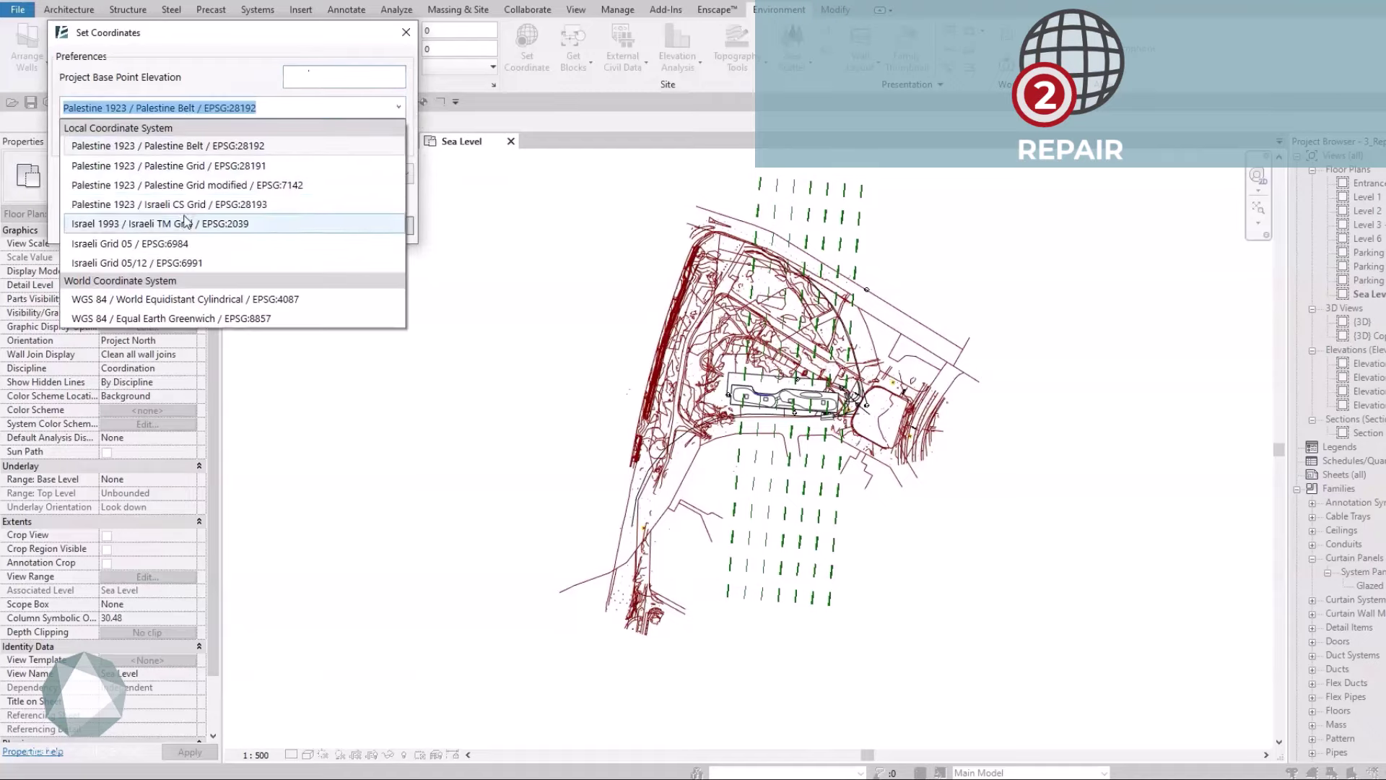
left_click(217, 223)
left_click(373, 226)
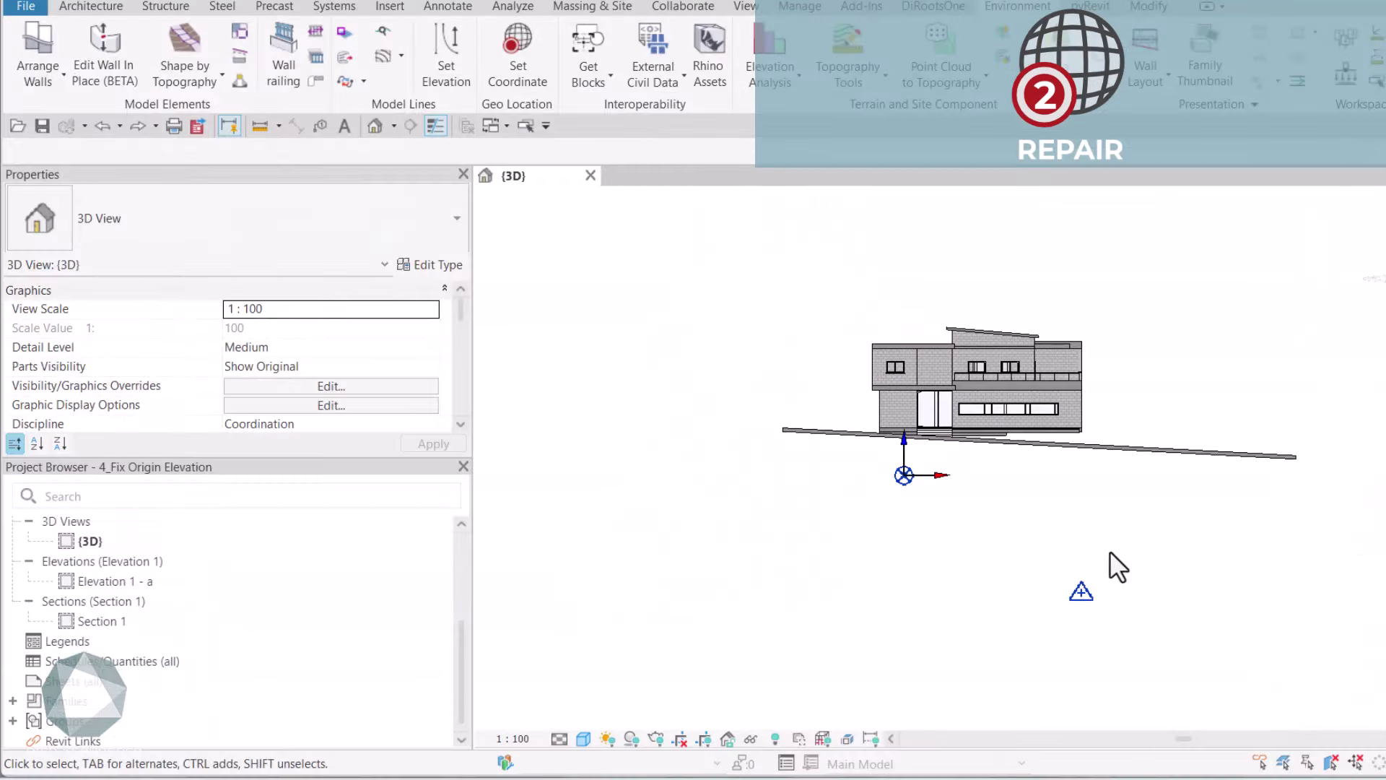
Repair the existing coordinate system of 4_Fix Origin Elevation with Israel 1993 / Israeli TM Grid / EPSG:2039 and a project base point elevation of 980 cm.
middle_click_drag(1102, 571, 1018, 578, "shift")
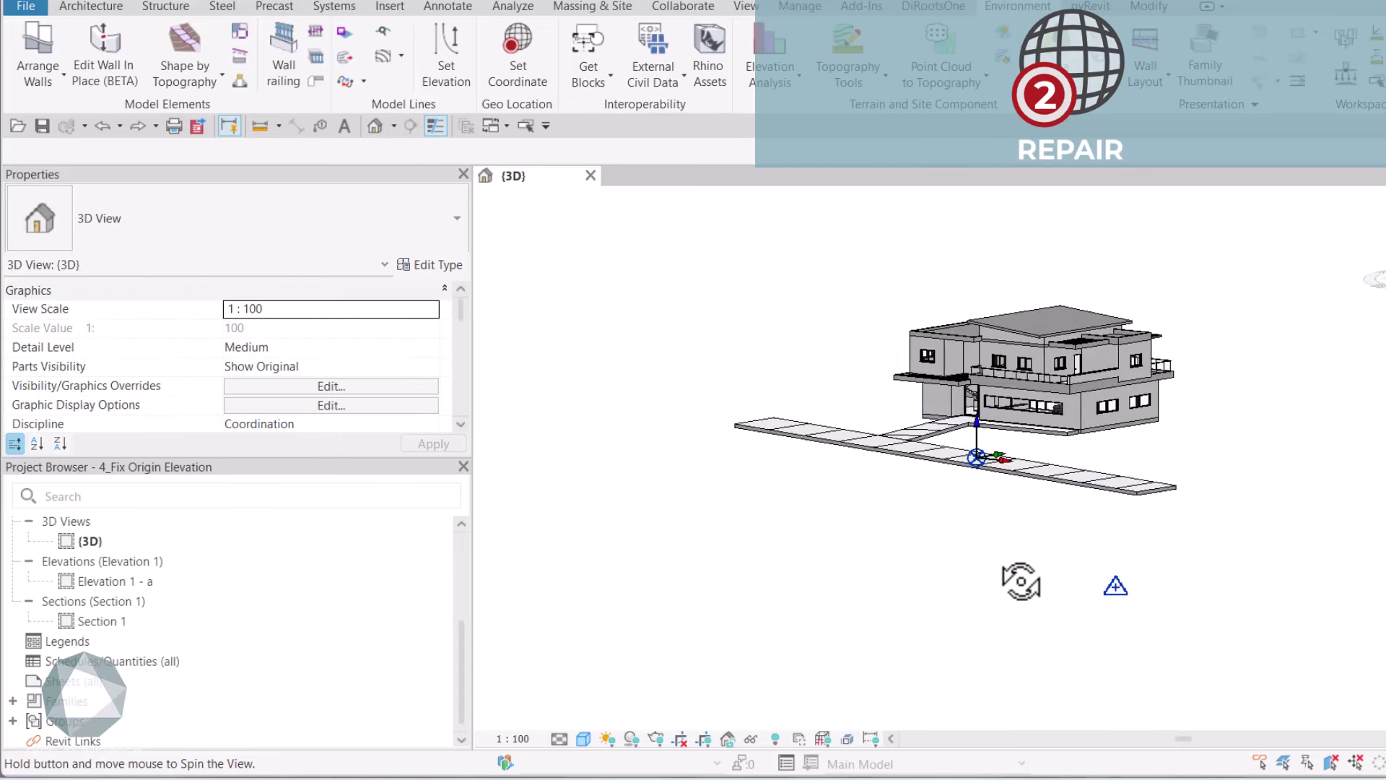
middle_click_drag(1155, 339, 1241, 310, "shift")
left_click(518, 65)
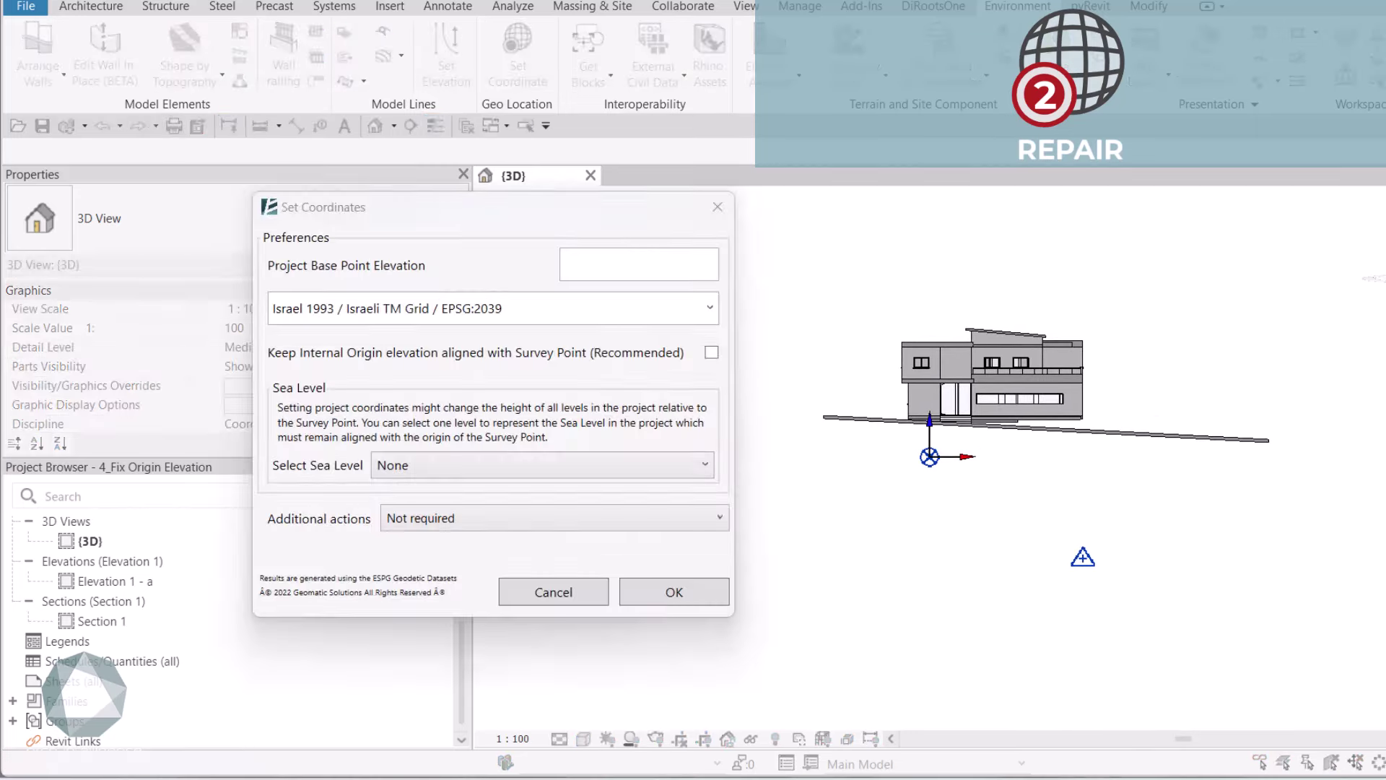
left_click(544, 517)
left_click(545, 563)
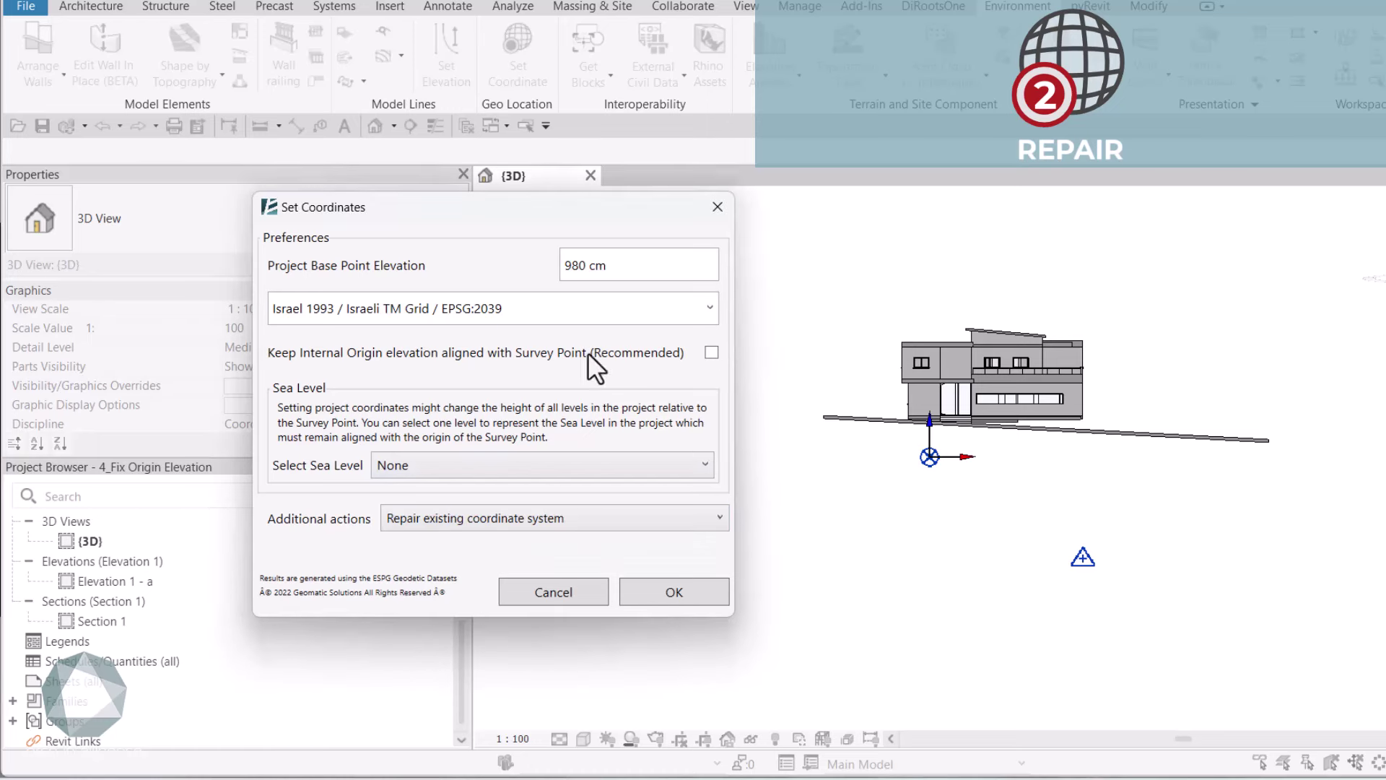
left_click(671, 592)
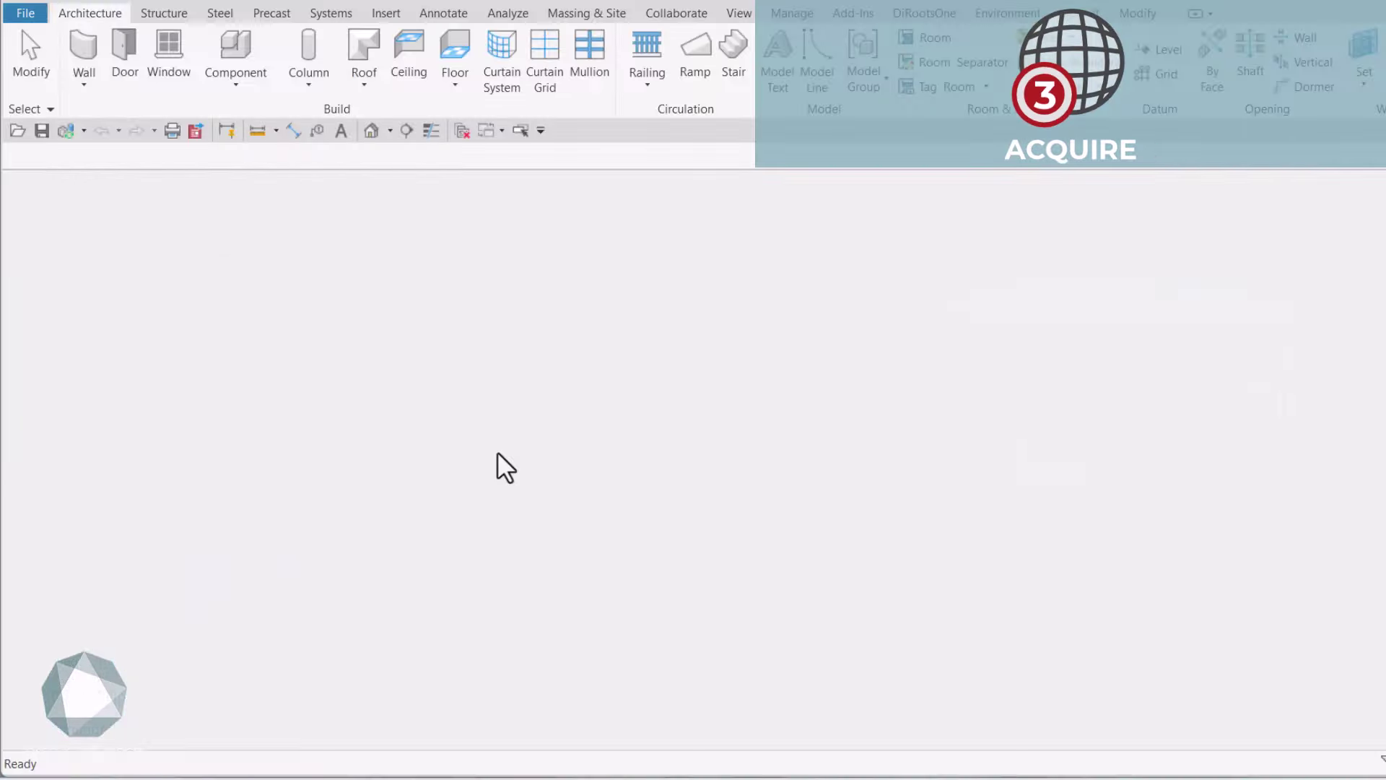
Link the point cloud Haoman4I.rcp with Auto - Center to Center positioning and display it in the default 3D view.
left_click(387, 13)
left_click(366, 54)
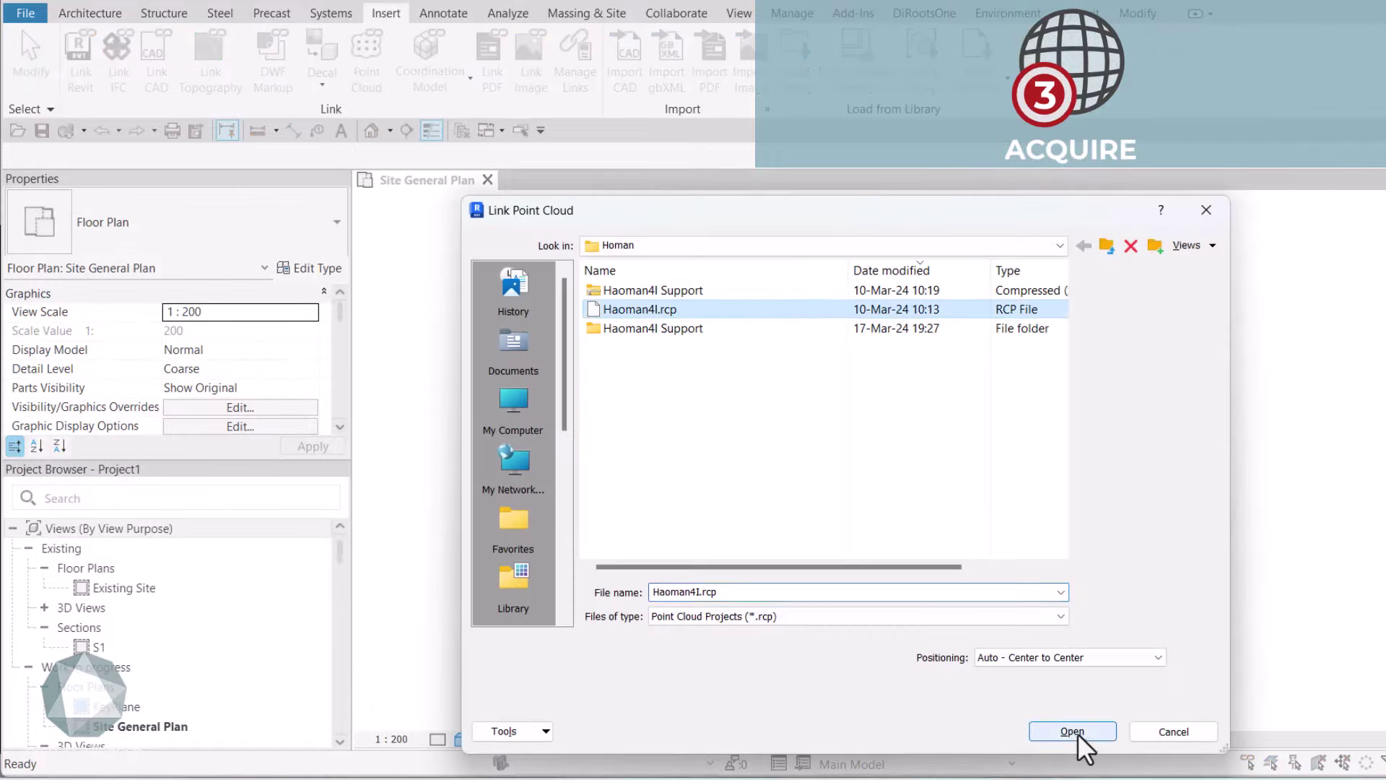
left_click(1075, 732)
left_click(787, 426)
scroll(858, 428, "down", 5)
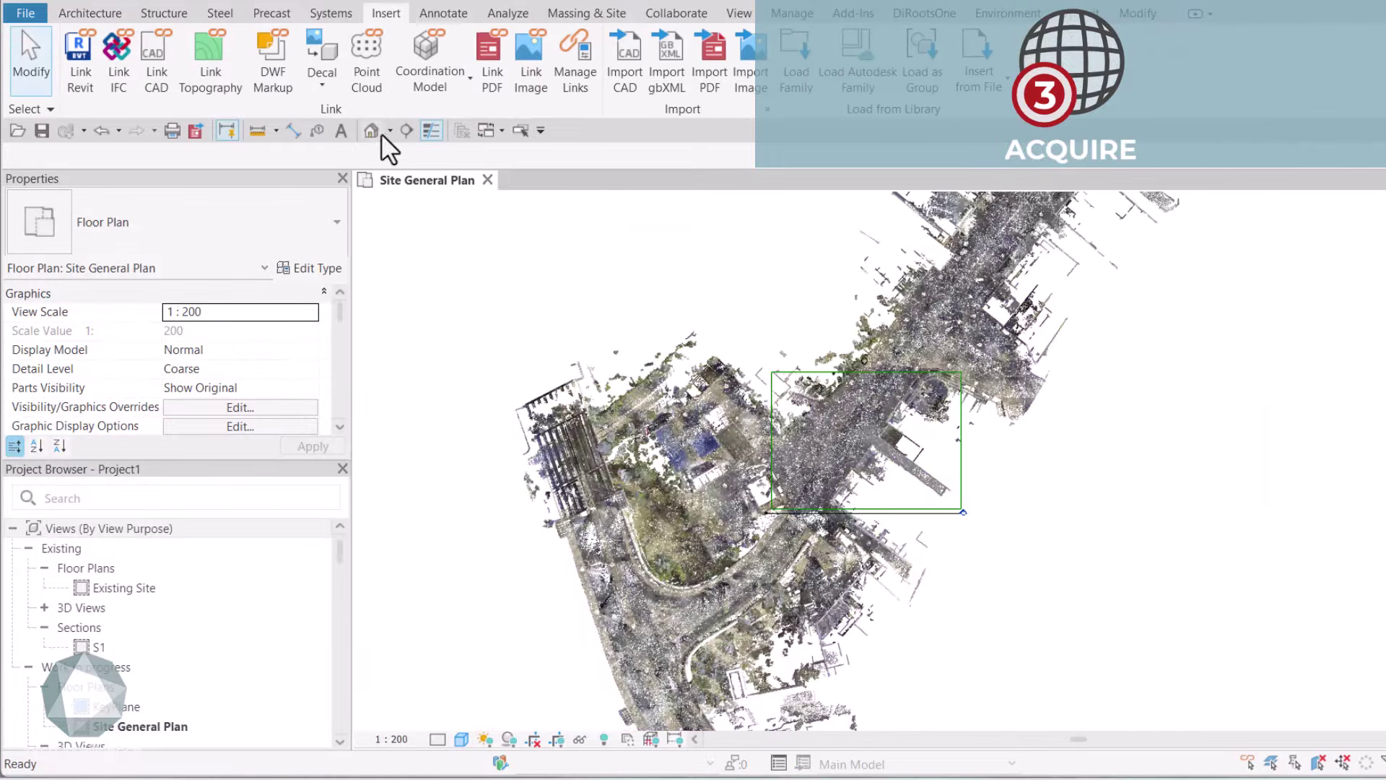
left_click(371, 130)
middle_click_drag(505, 447, 1148, 722, "shift")
Run Set Coordinate and define the project address as Jerusalem through the Internet Mapping Service.
left_click(1008, 13)
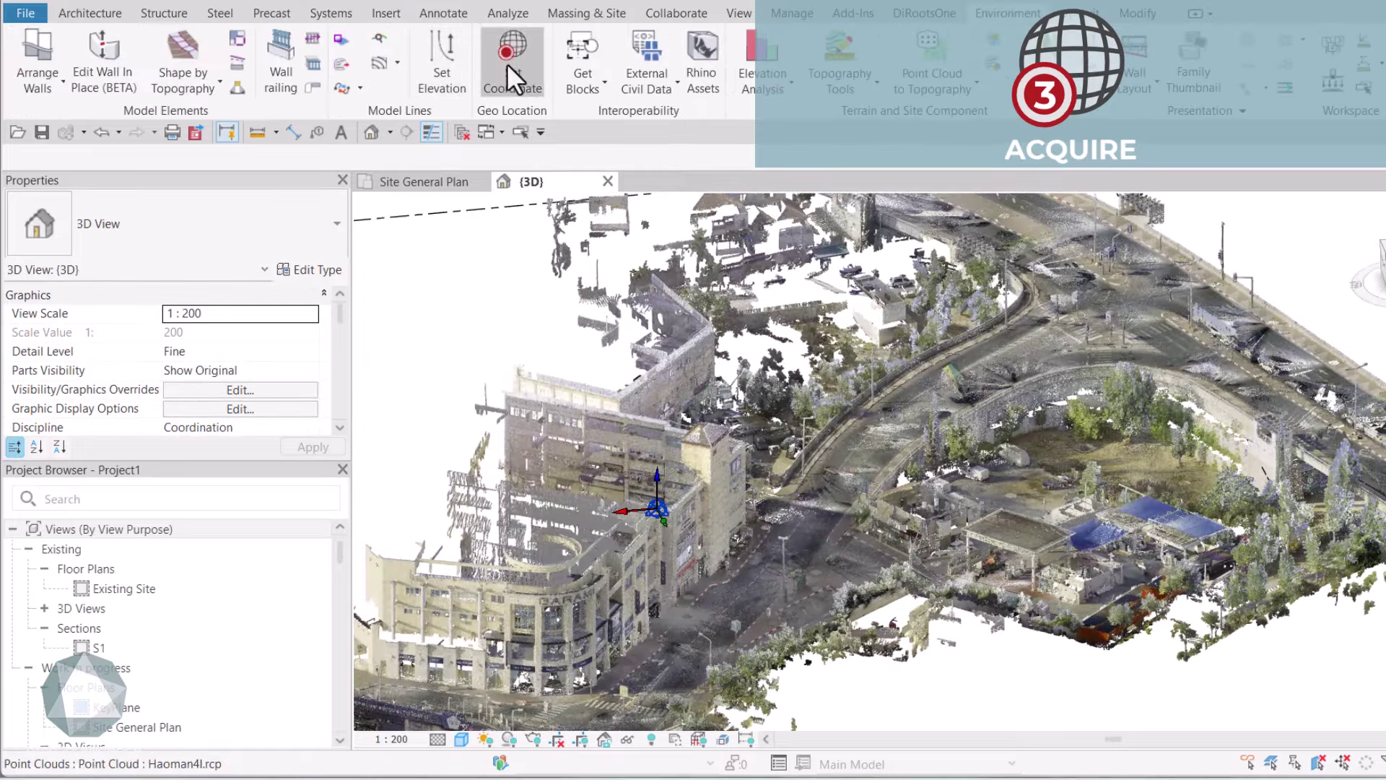
left_click(507, 63)
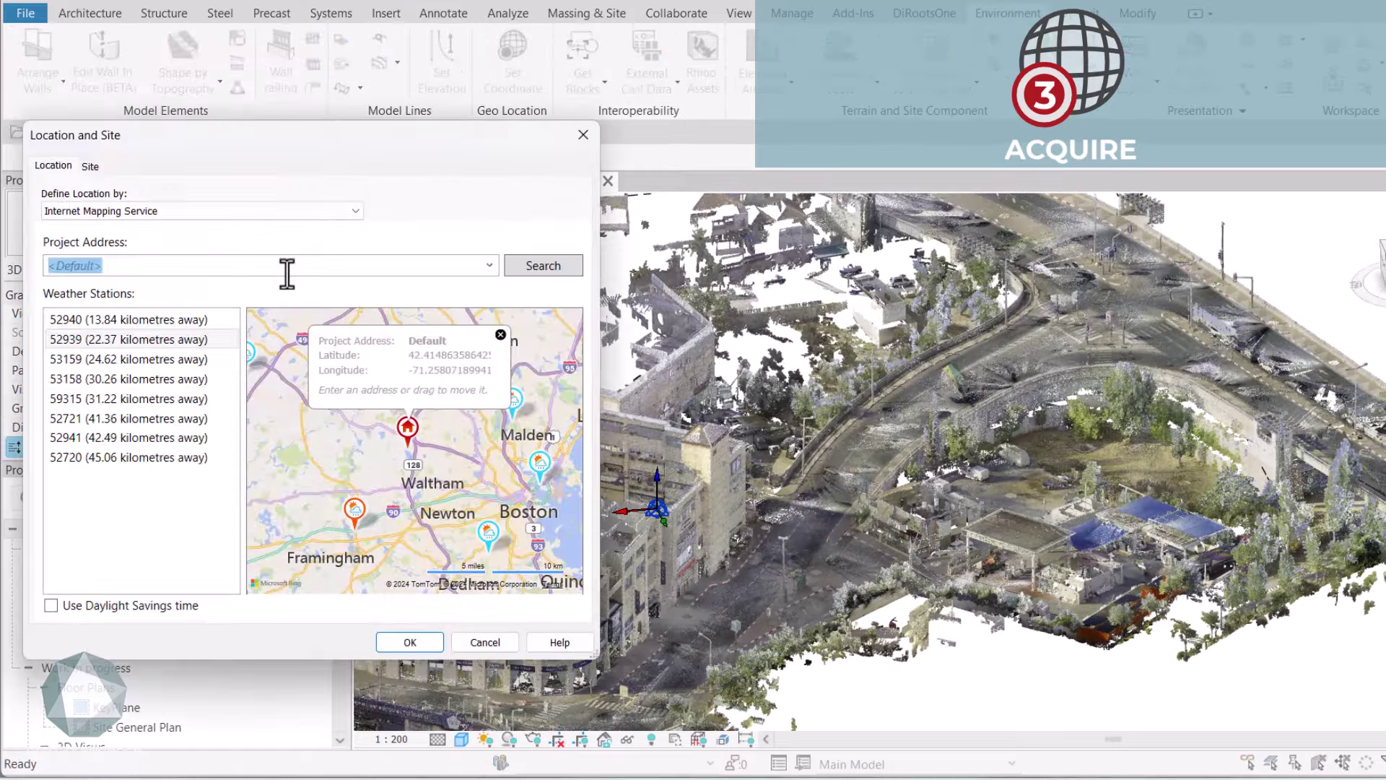
key("Return")
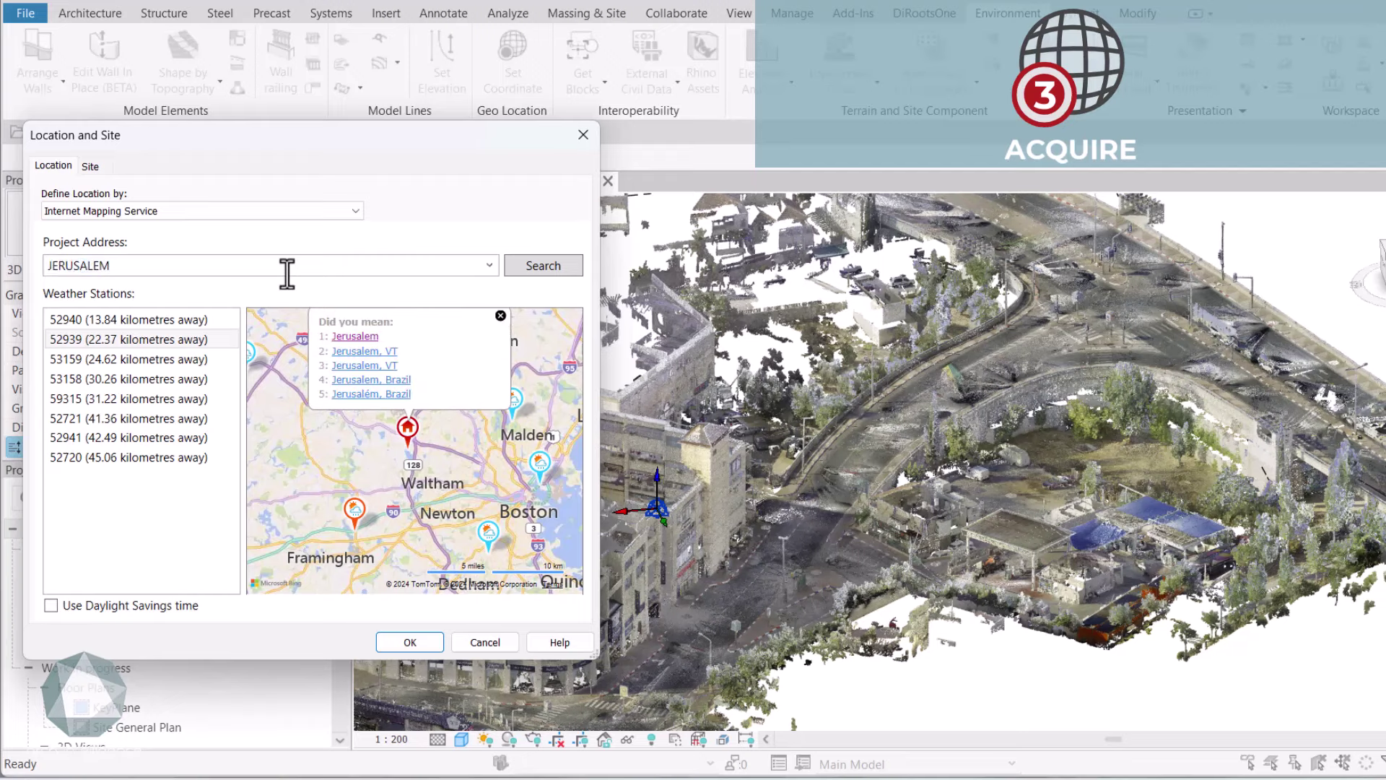
left_click(353, 337)
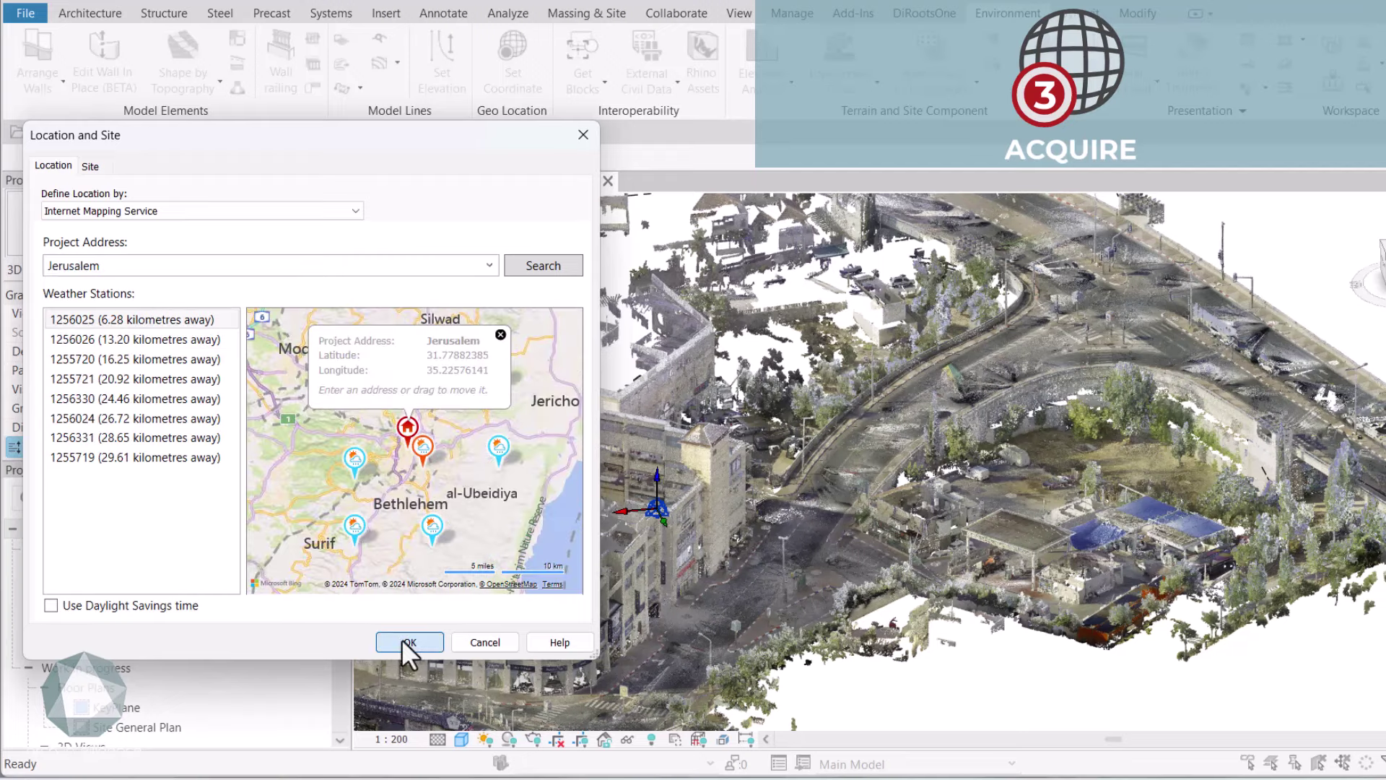
left_click(408, 642)
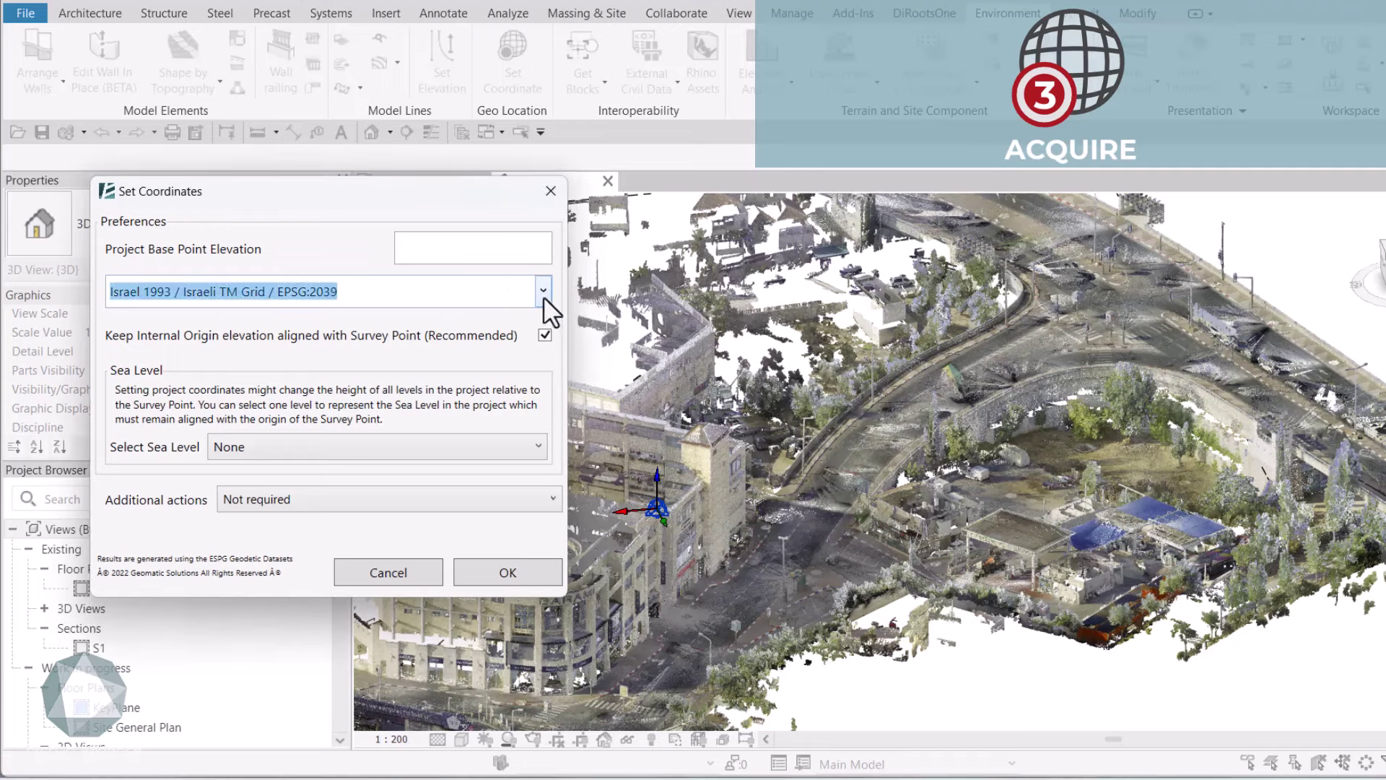
Acquire coordinates from the linked Haoman4I.rcp in Israel 1993 / Israeli TM Grid / EPSG:2039, and check the survey point.
left_click(548, 287)
left_click(308, 342)
left_click(297, 498)
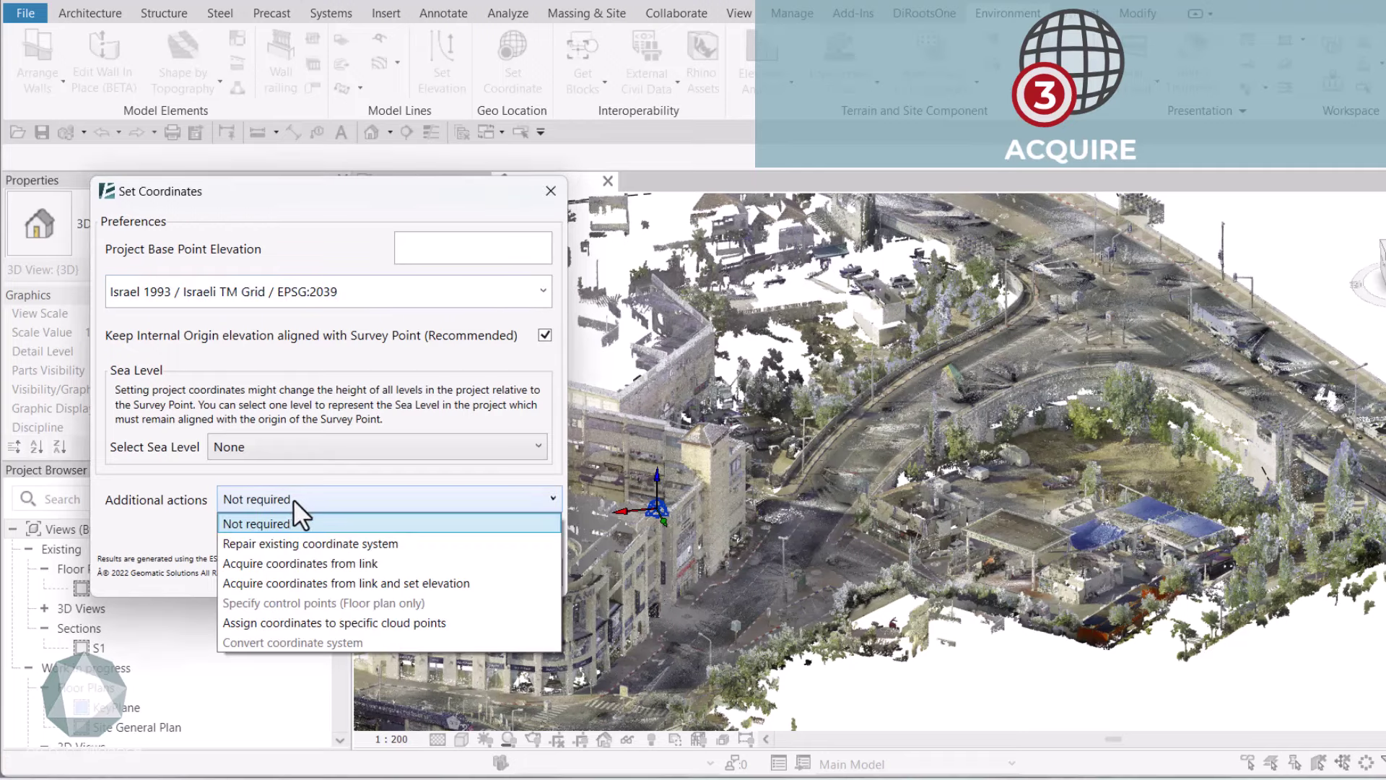
left_click(353, 563)
left_click(880, 432)
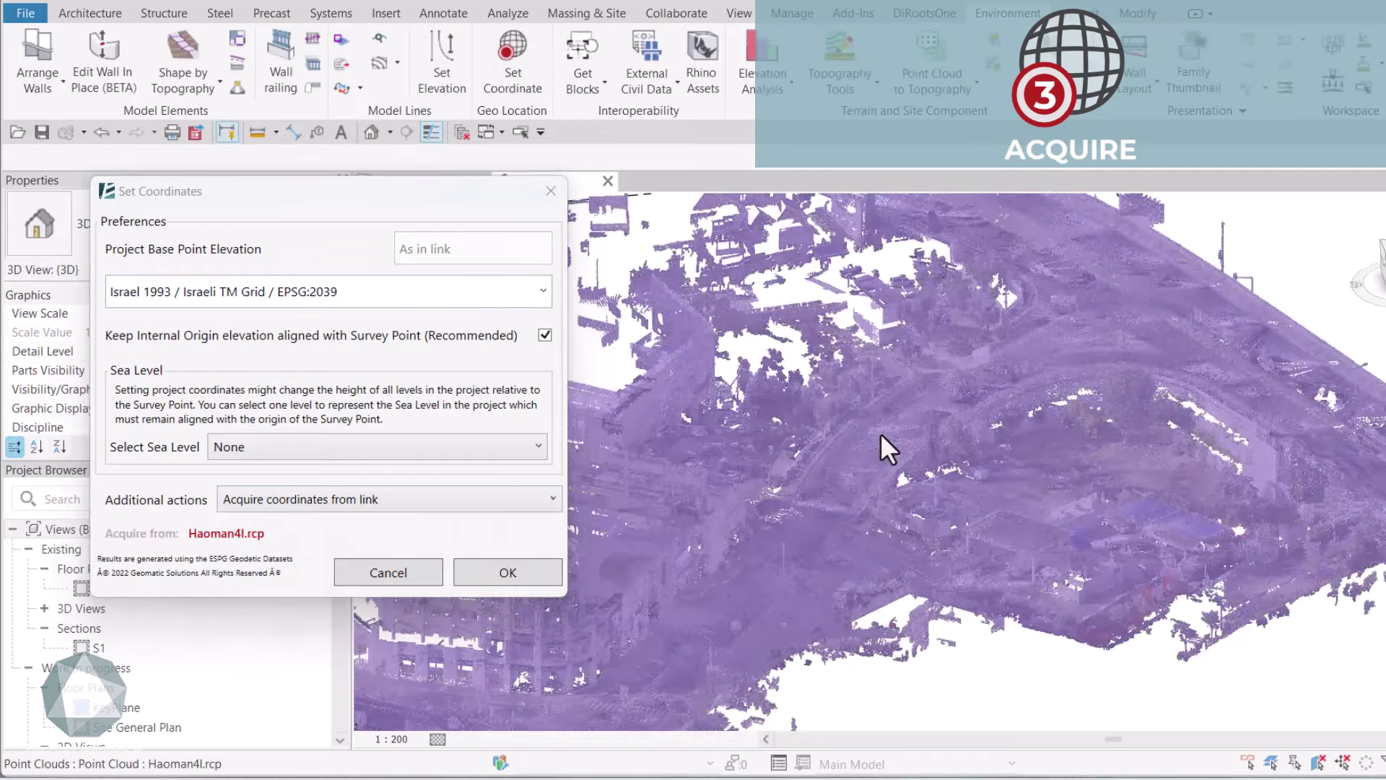
left_click(514, 572)
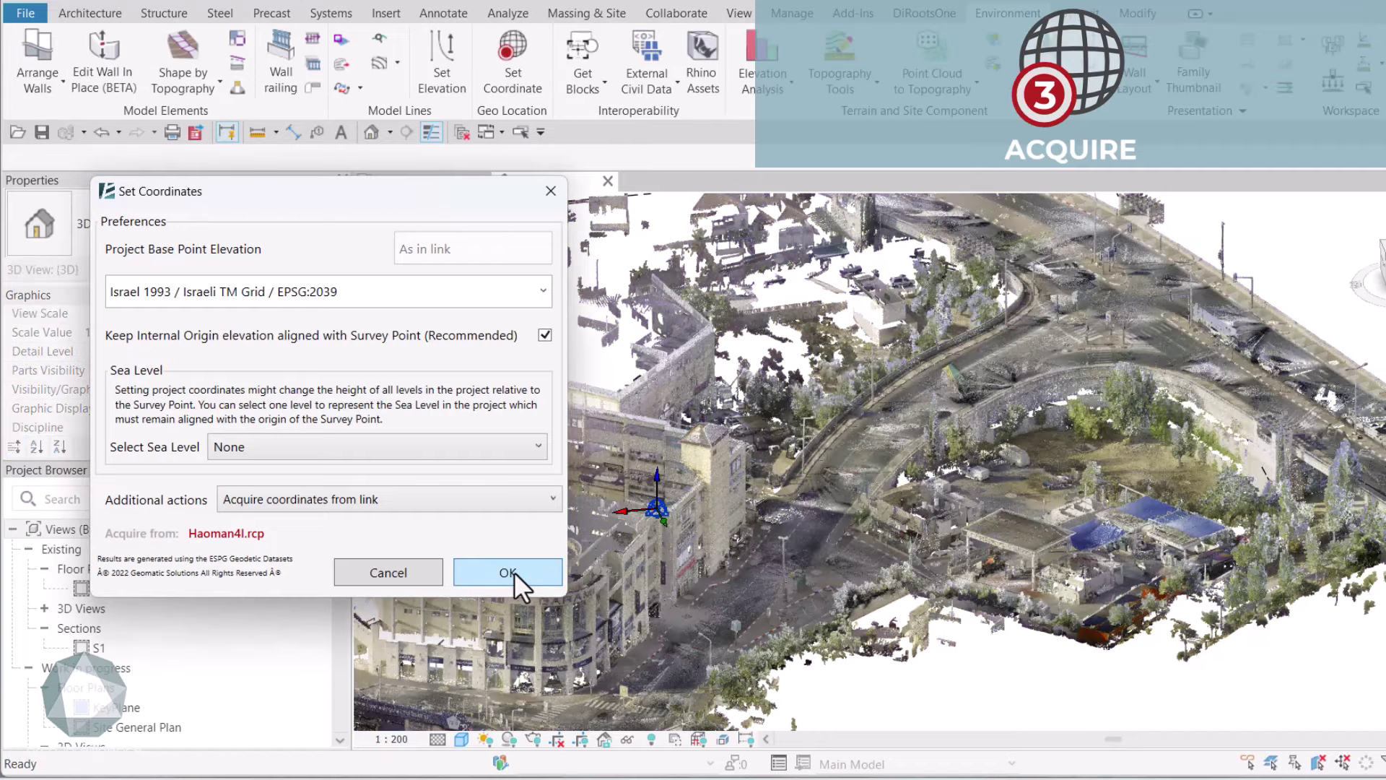
scroll(876, 597, "down", 10)
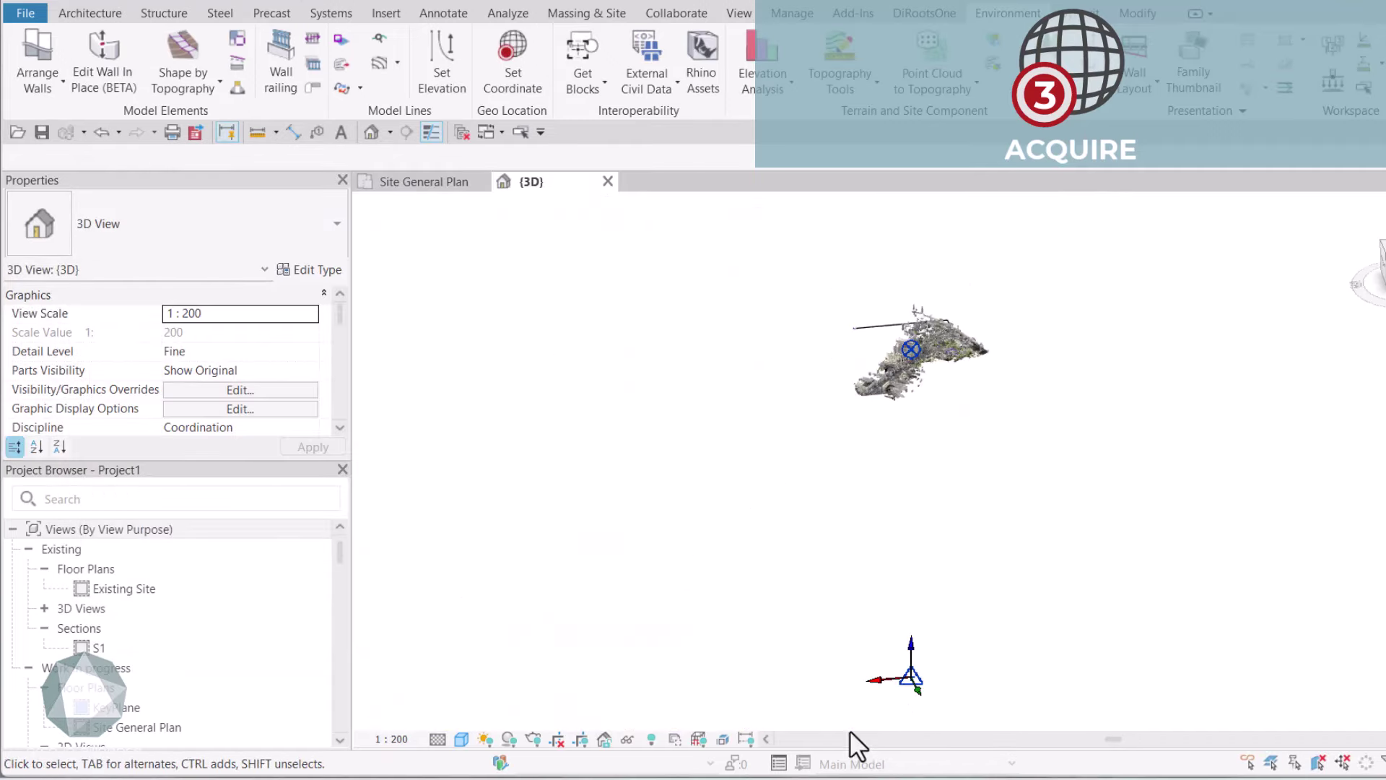
left_click(913, 678)
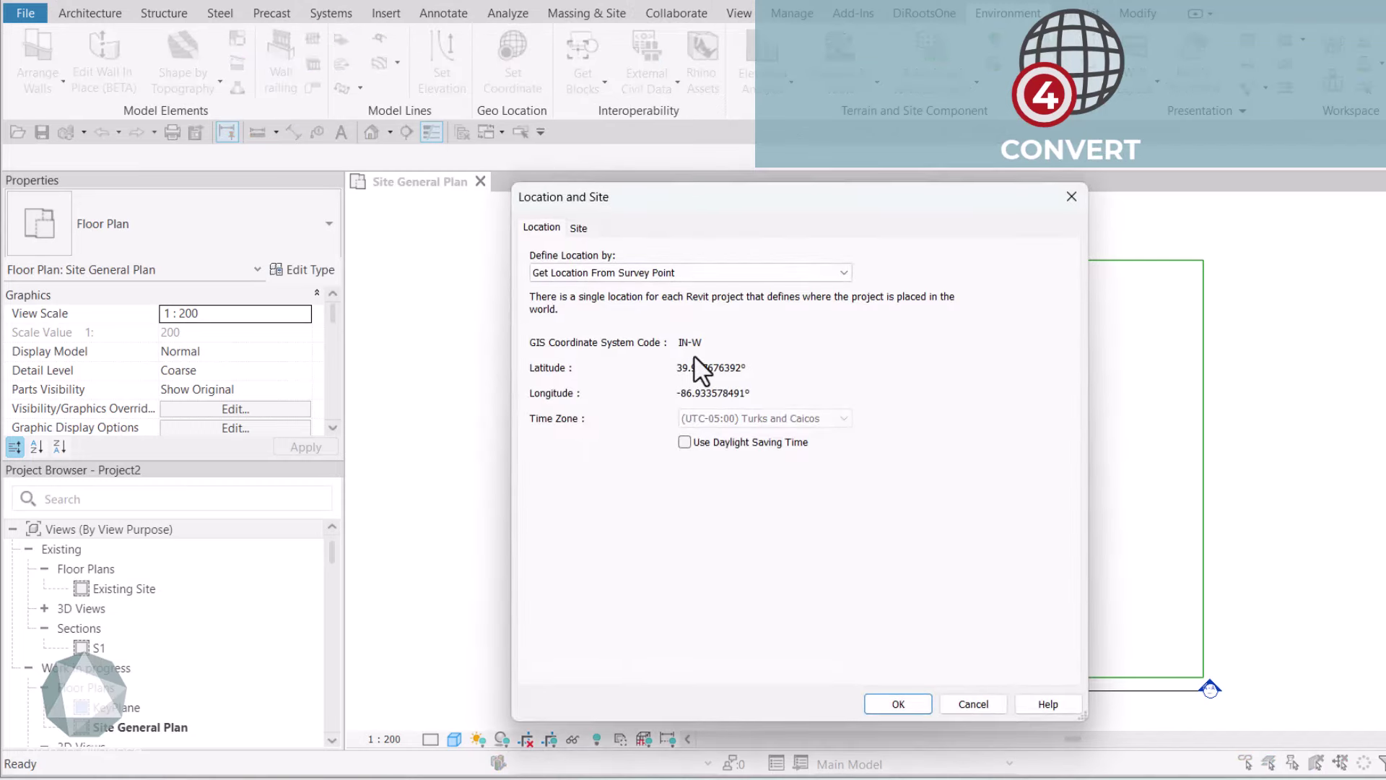
left_click(938, 329)
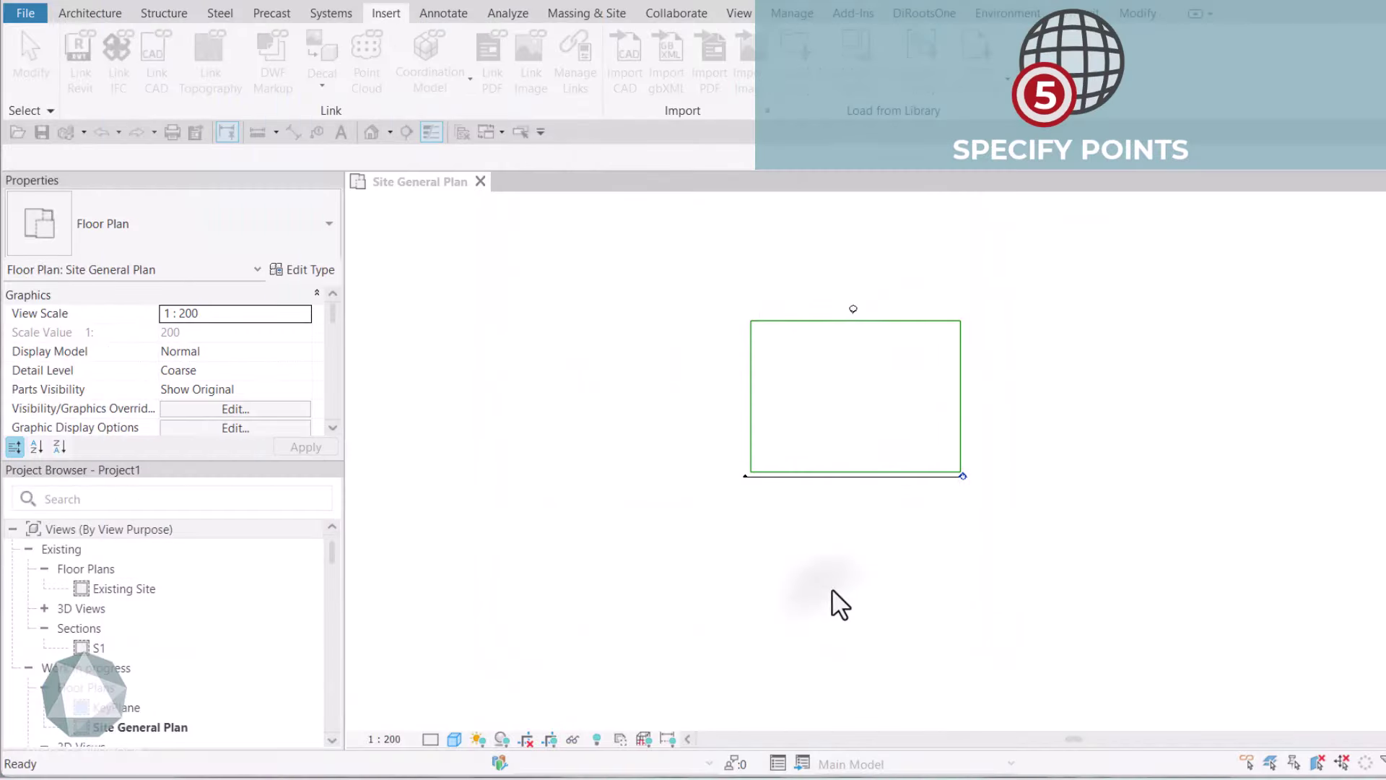
Place PointExample_x-med-flat-Layout1.pdf in Site General Plan and rotate it so the site's long edge runs horizontally.
left_click(855, 411)
scroll(808, 529, "up", 3)
key("r")
key("o")
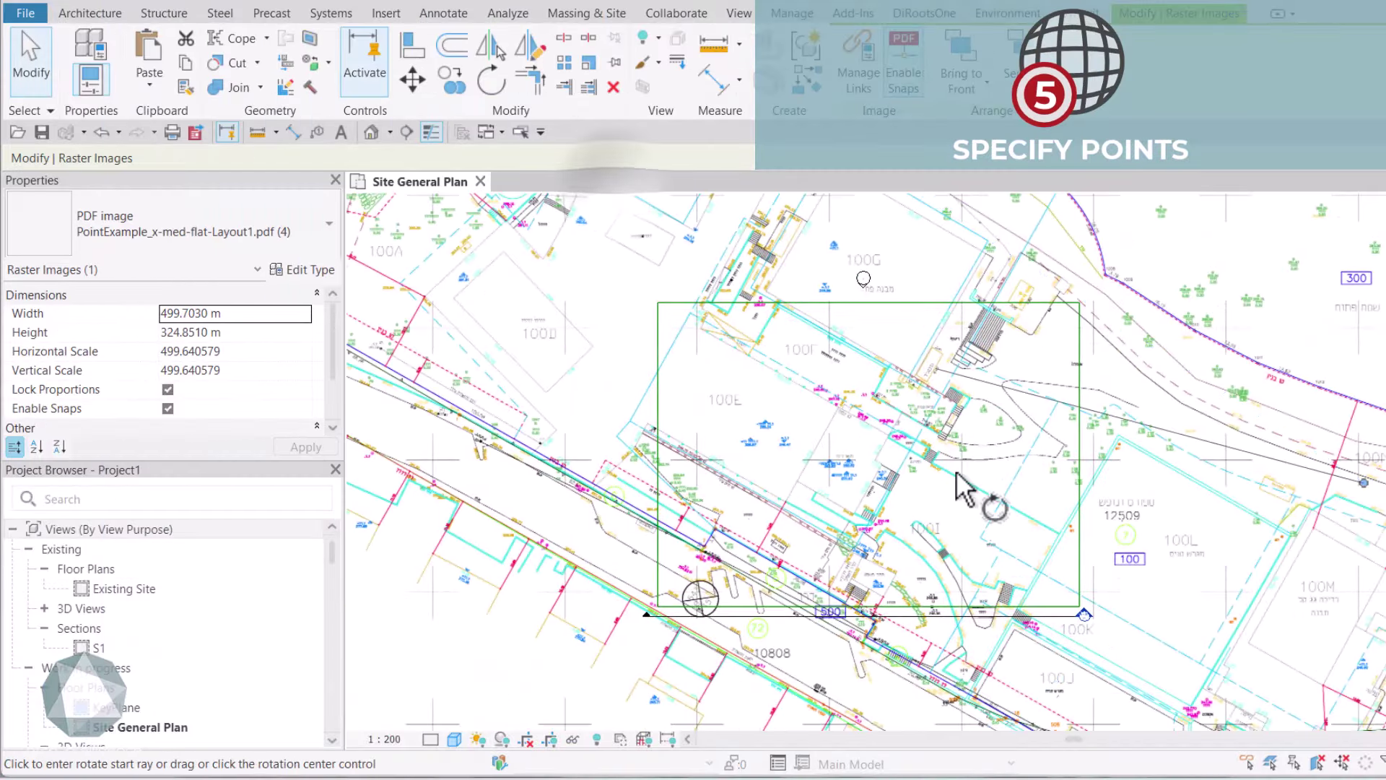
left_click(722, 346)
left_click(561, 494)
scroll(854, 480, "down", 4)
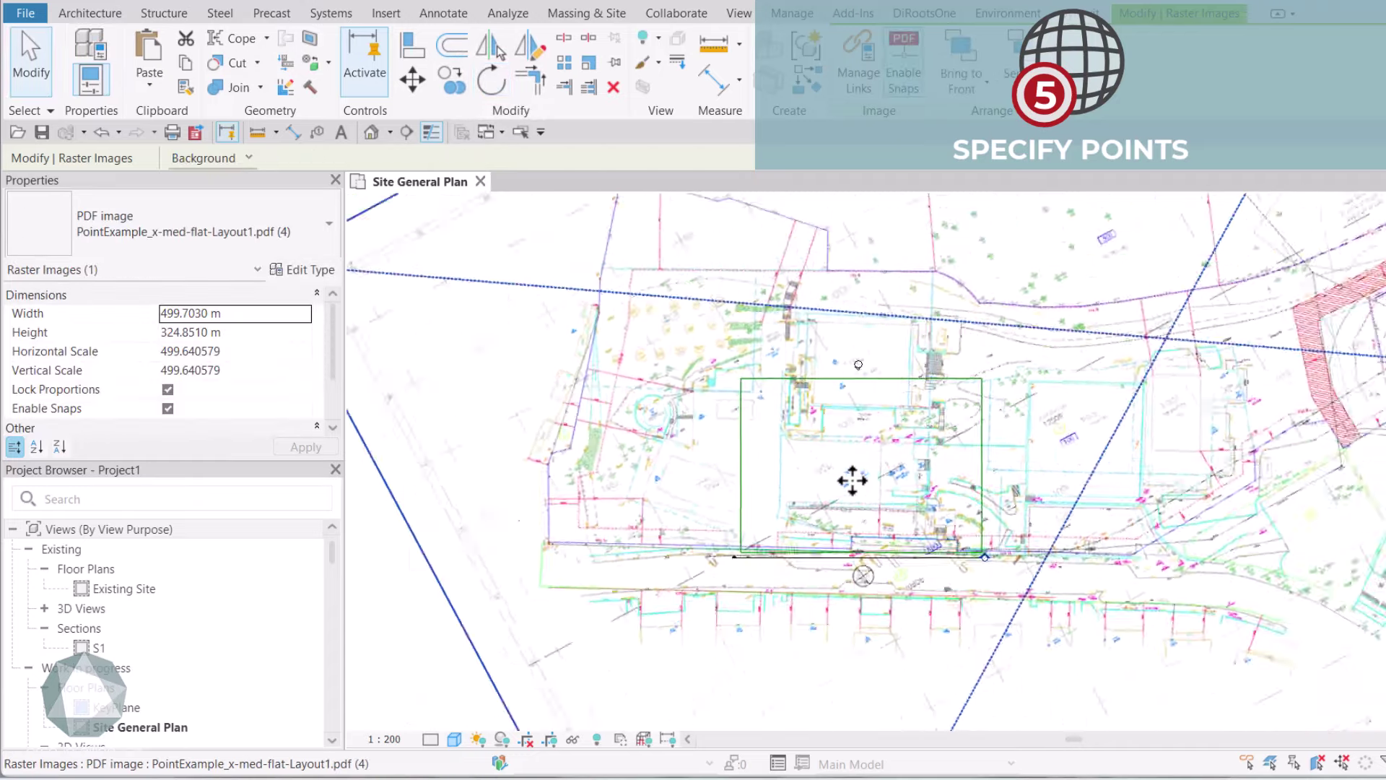
key("Escape")
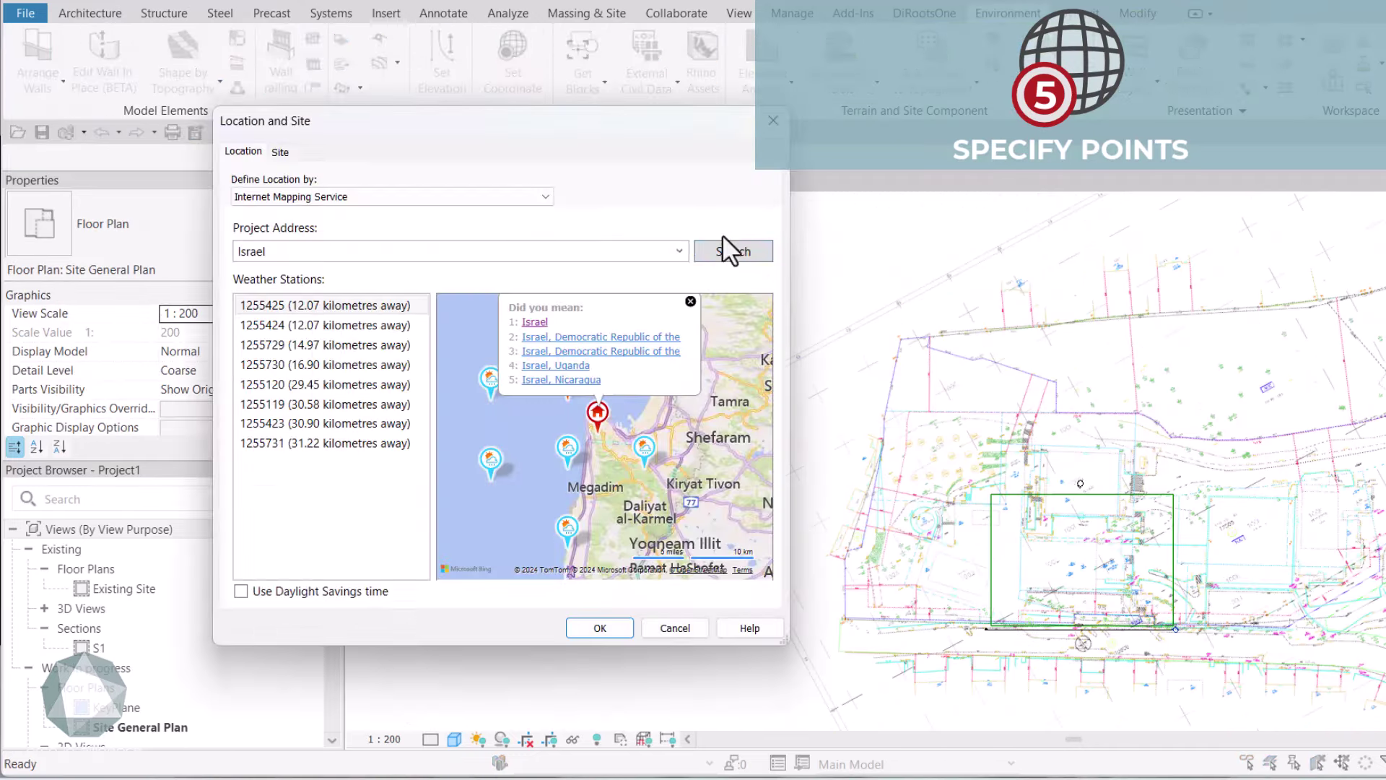
Define the project address as Israel and choose the local coordinate system Israel 1993 / Israeli TM Grid / EPSG:2039.
left_click(533, 323)
left_click(595, 626)
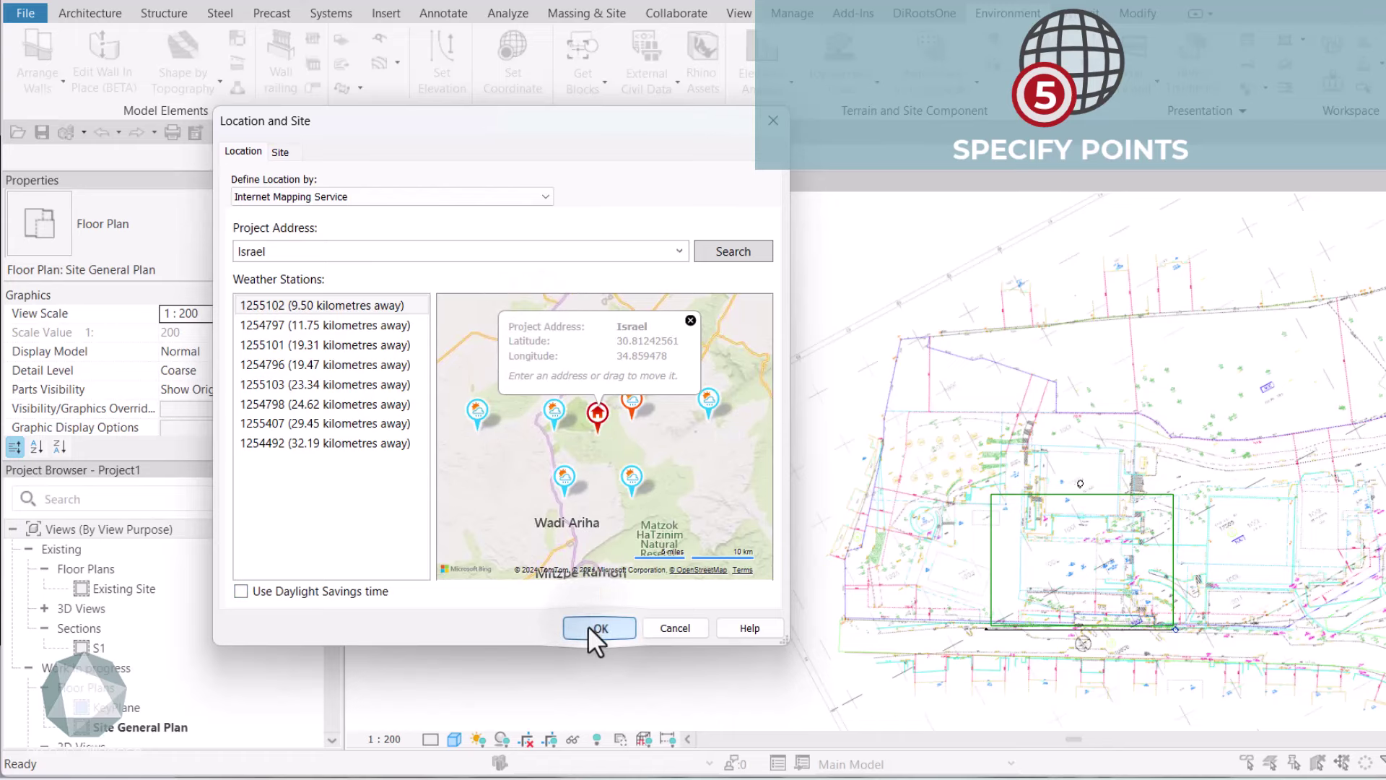
left_click(560, 185)
left_click(450, 232)
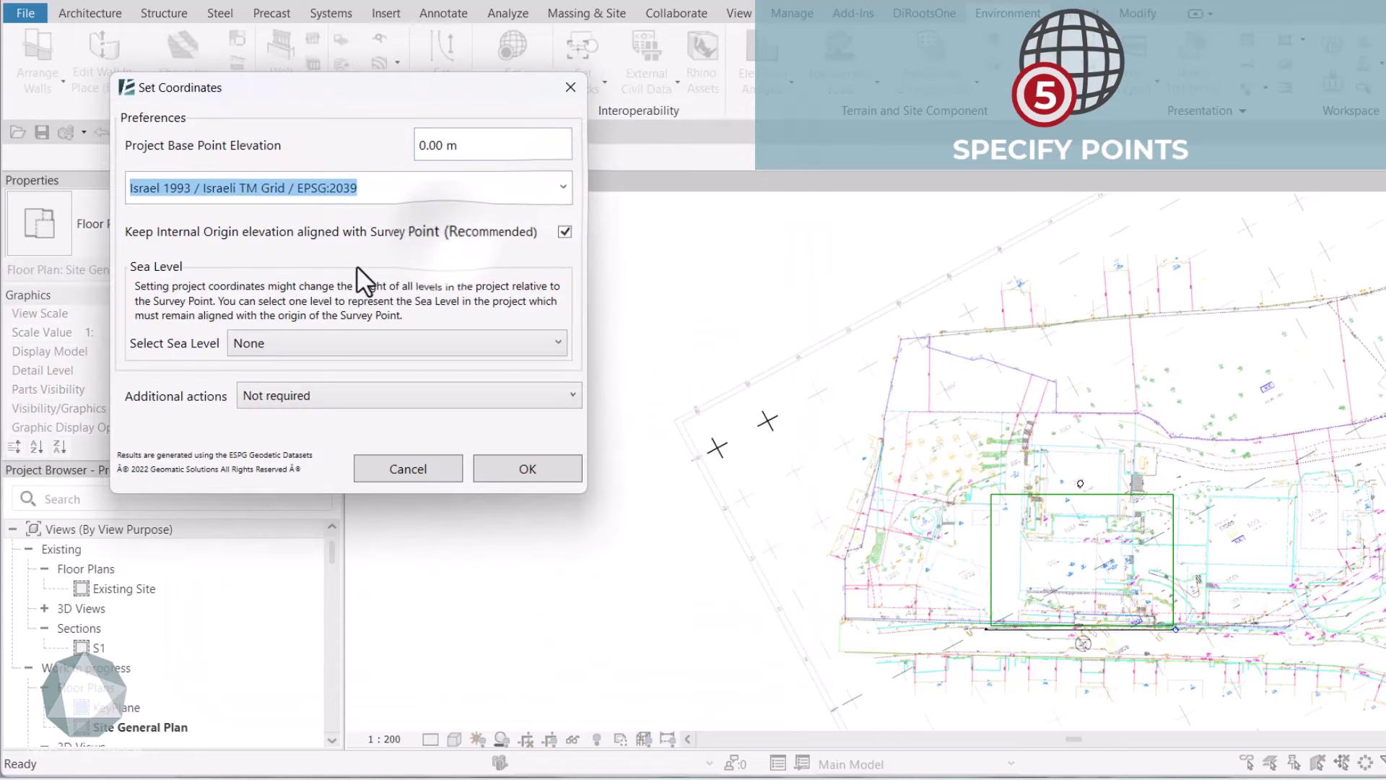
Choose to specify control points and assign N/S 745275 m and E/W 198950 m to the grid cross nearest the sheet corner.
left_click(336, 398)
left_click(315, 501)
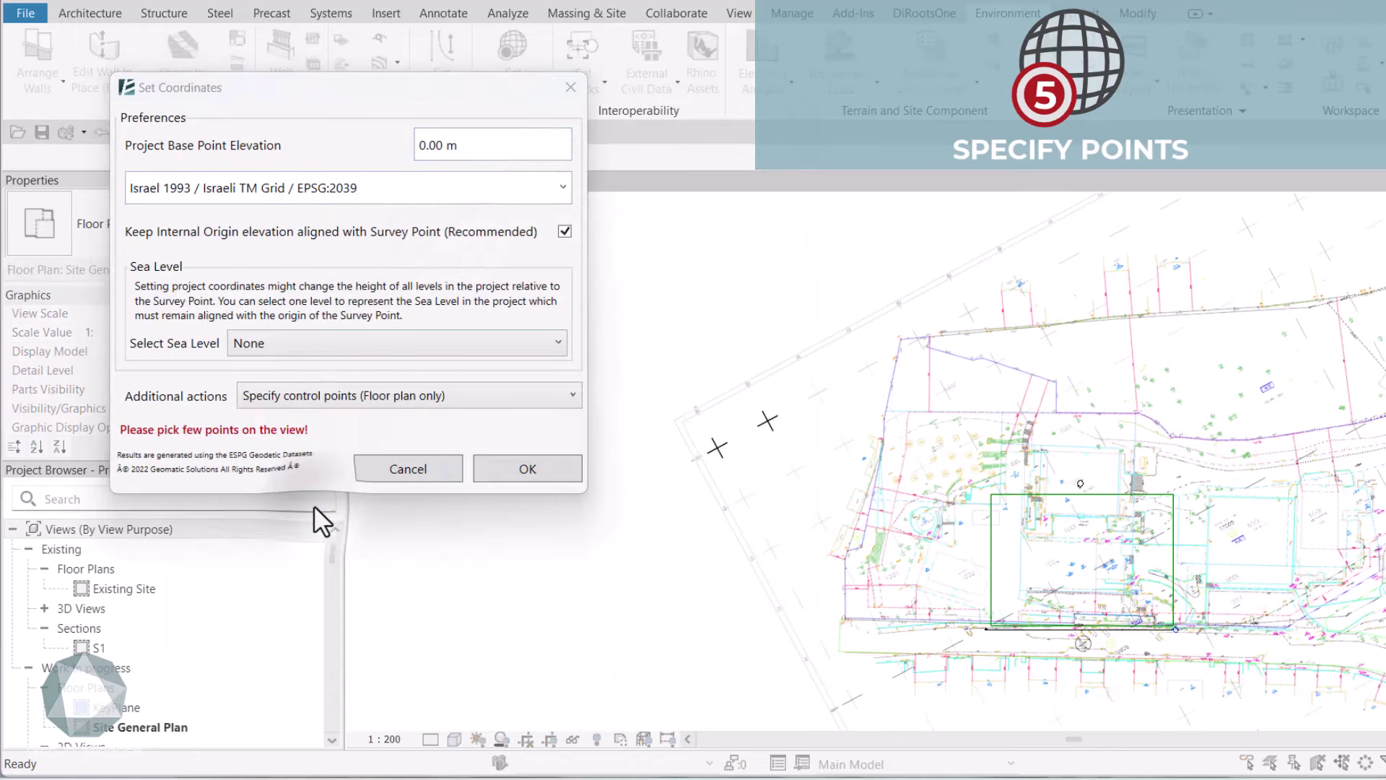
scroll(682, 426, "up", 5)
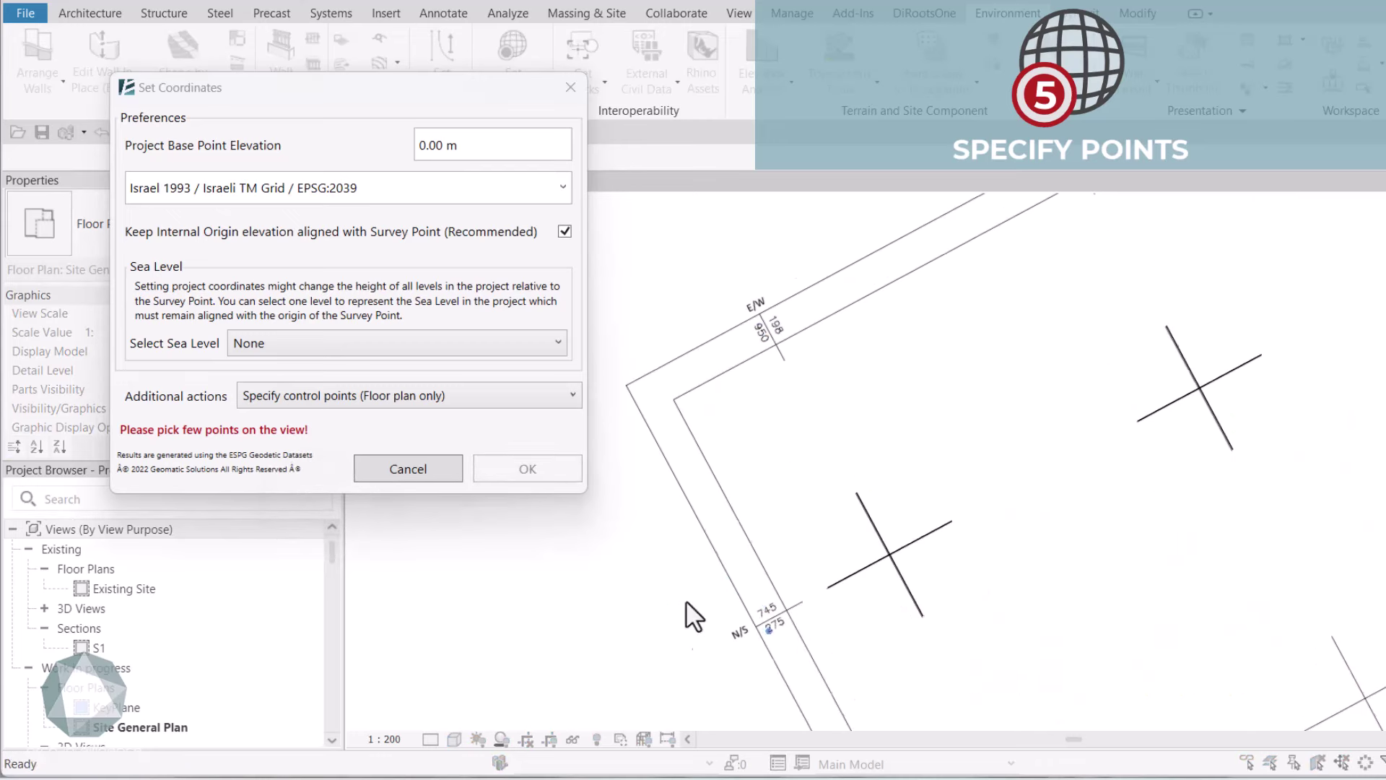
left_click(922, 573)
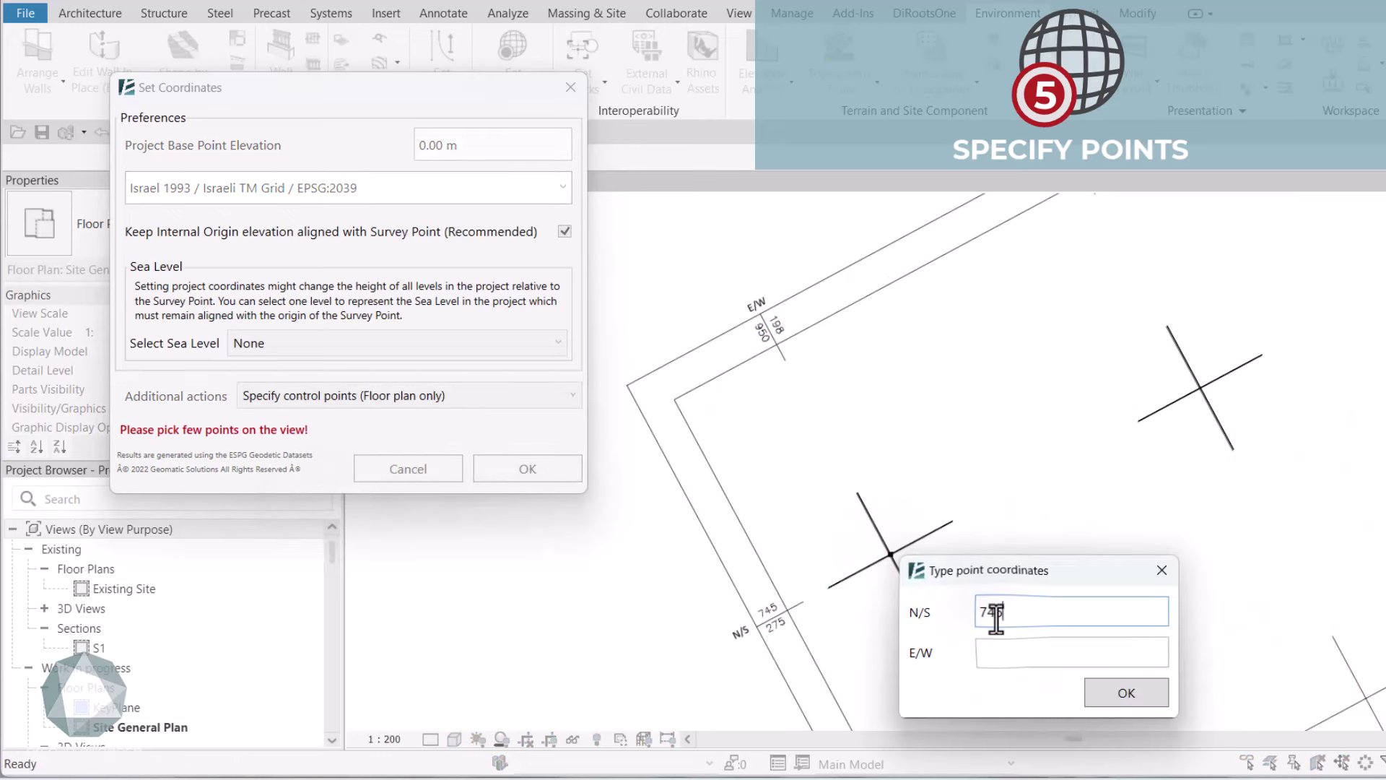
left_click(1127, 694)
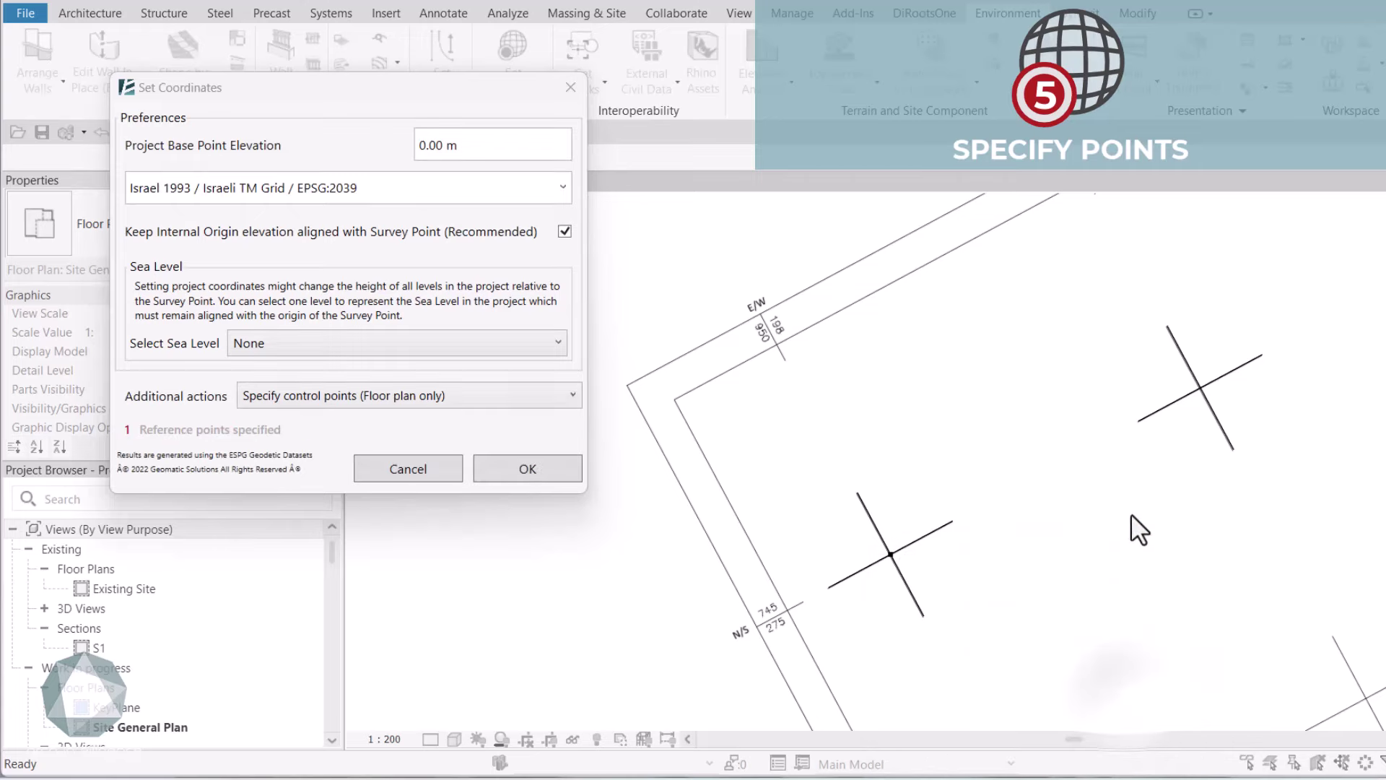
Specify the second control point at the neighbouring grid cross with N/S 745275 m and E/W 198975 m.
middle_click_drag(1052, 526, 976, 636)
left_click(1124, 499)
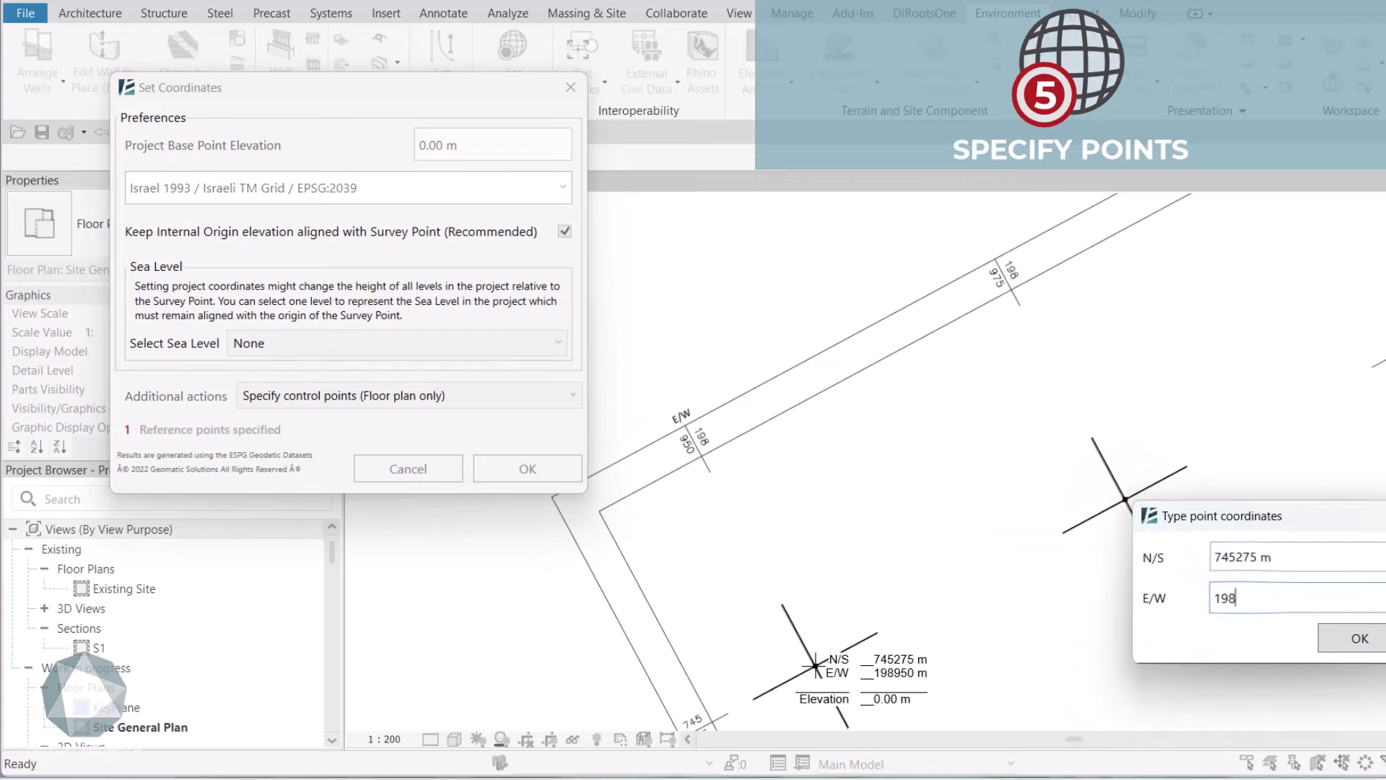
left_click(1349, 645)
Specify the third control point at the grid cross near the sheet's opposite corner with N/S 745025 m and E/W 199325 m.
scroll(1145, 566, "down", 5)
middle_click_drag(647, 473, 795, 511)
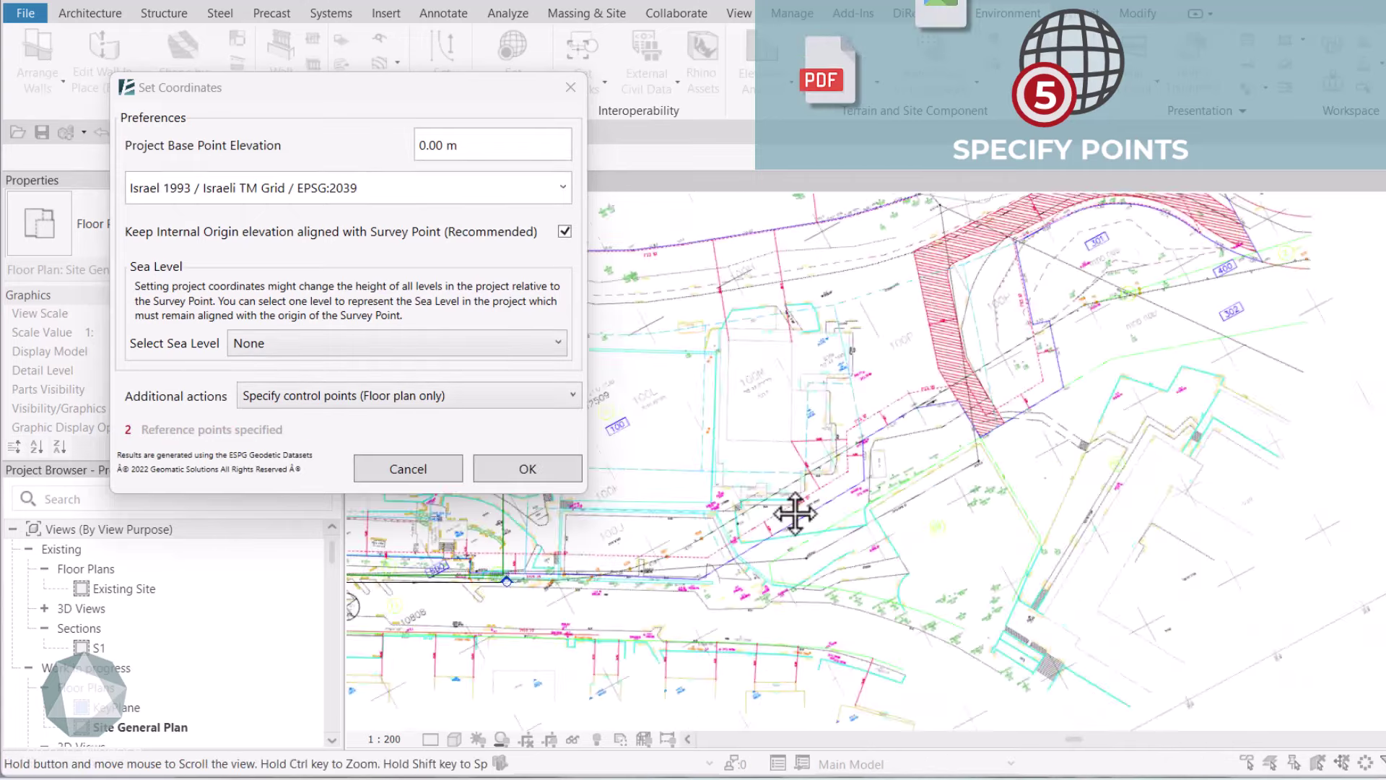
scroll(1083, 448, "up", 6)
middle_click_drag(1171, 433, 721, 396)
left_click(722, 394)
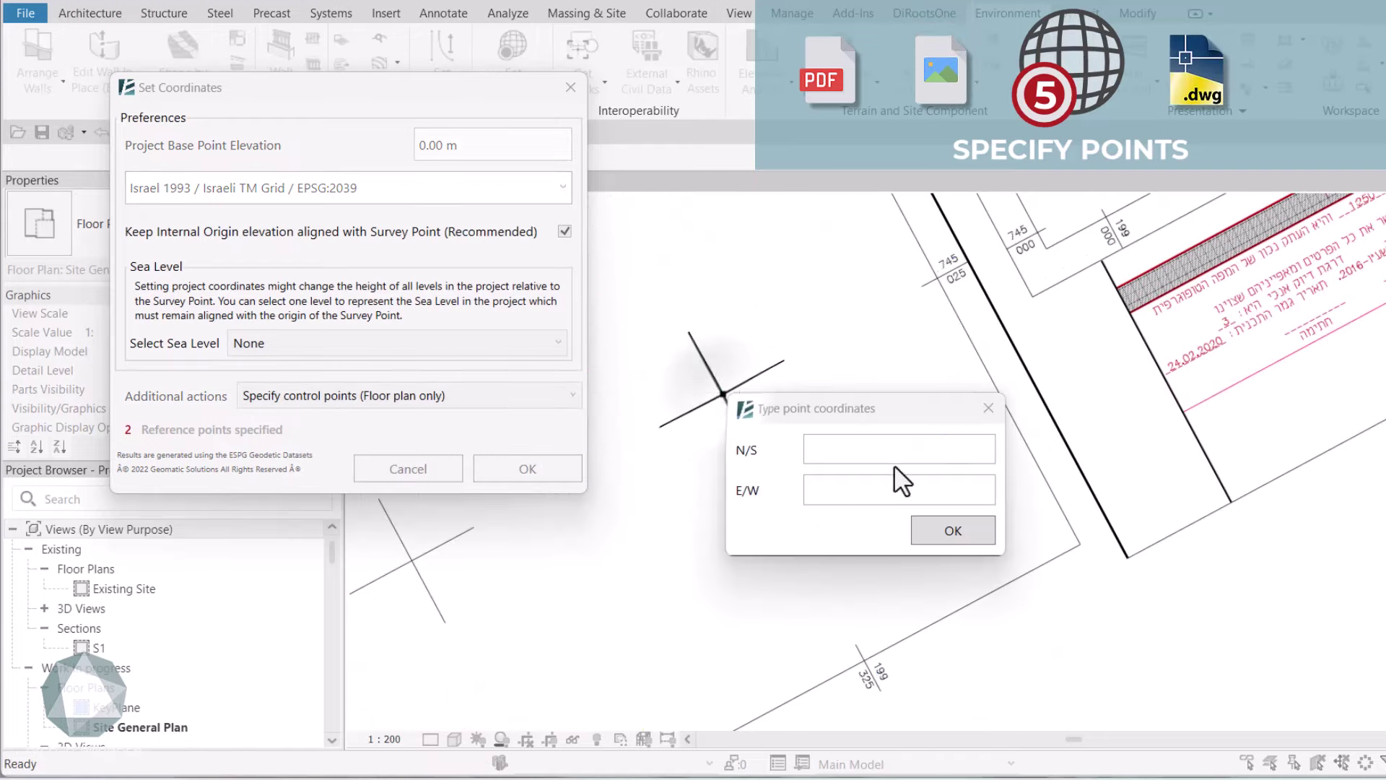
type("7")
left_click(886, 490)
type("199325")
left_click(950, 529)
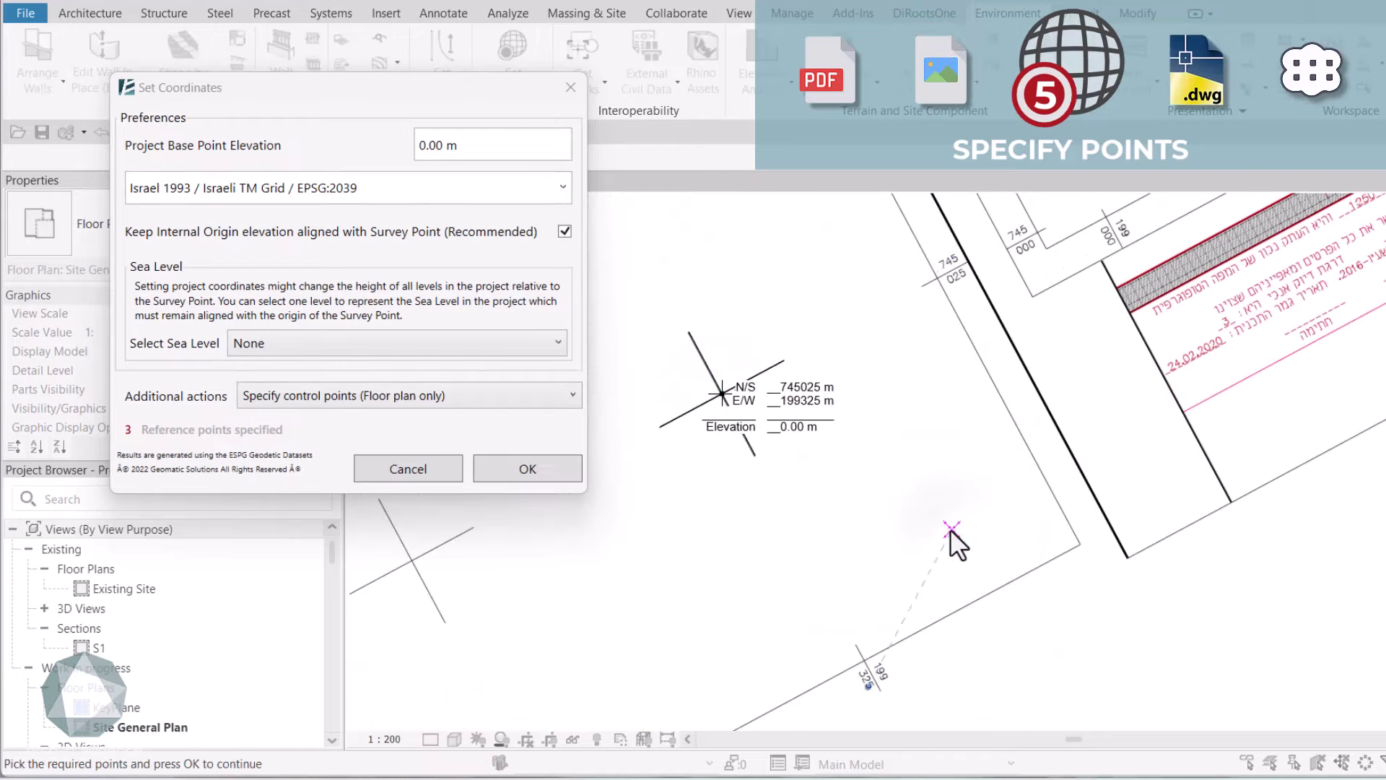
Apply the project coordinates from the three specified control points and dismiss the completion report.
middle_click_drag(950, 528, 1385, 647)
scroll(1044, 625, "down", 3)
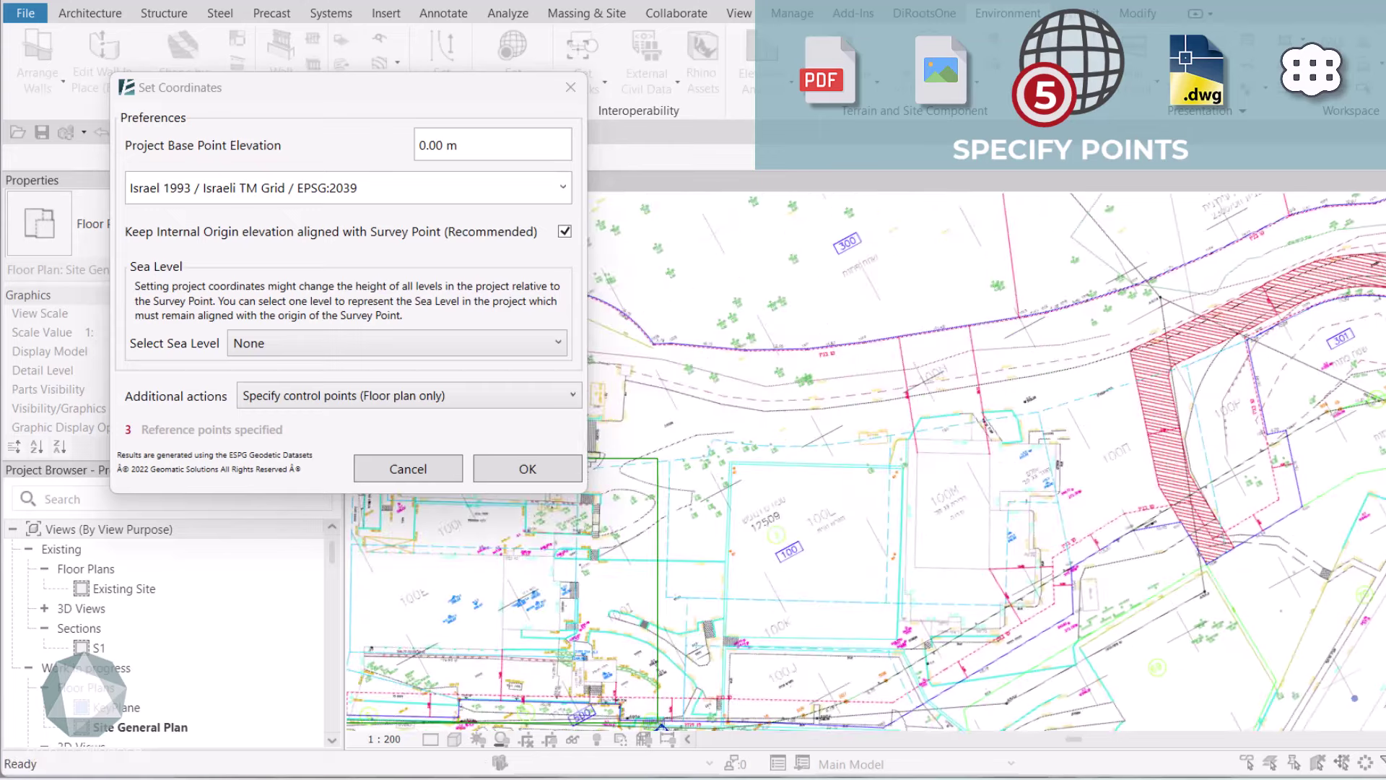
left_click(546, 471)
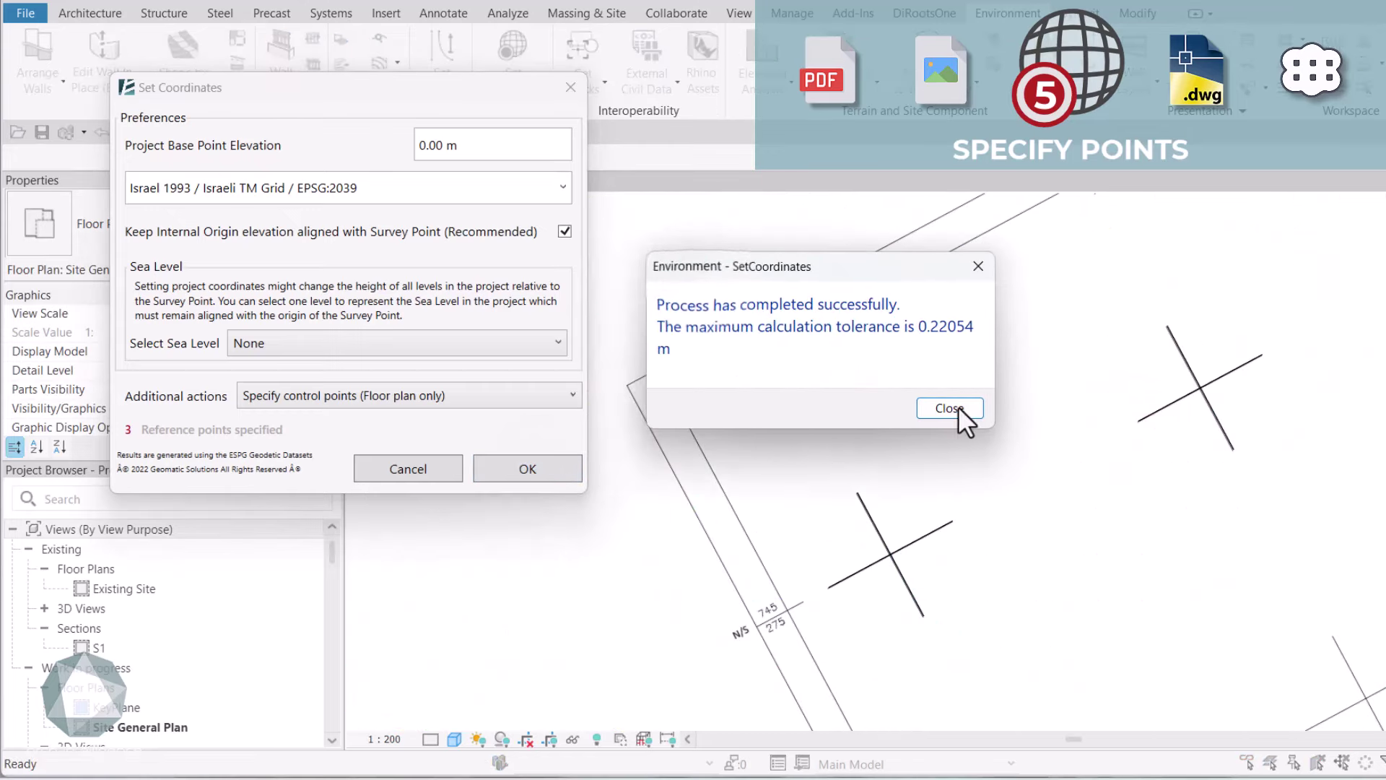
left_click(965, 408)
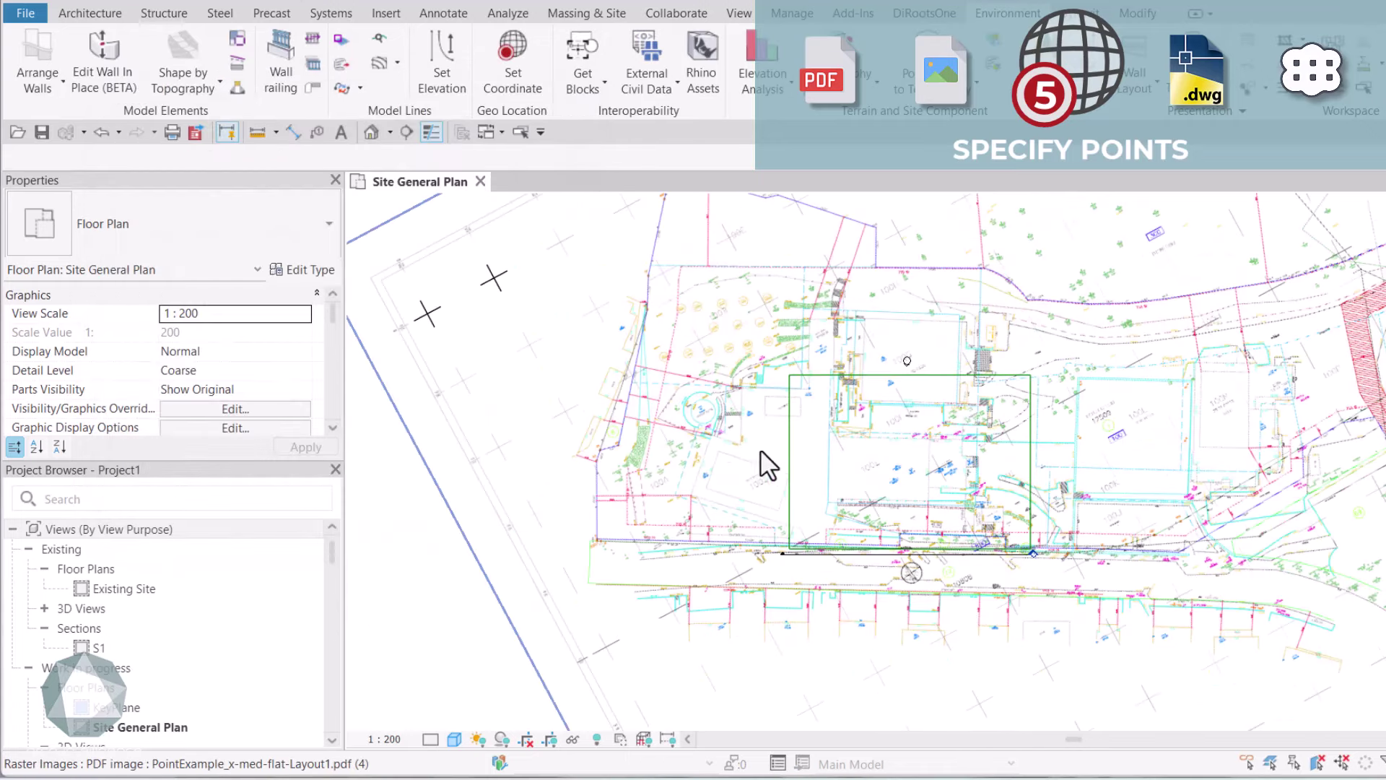
Open the Orientation choices of the Site General Plan view.
scroll(250, 353, "down", 4)
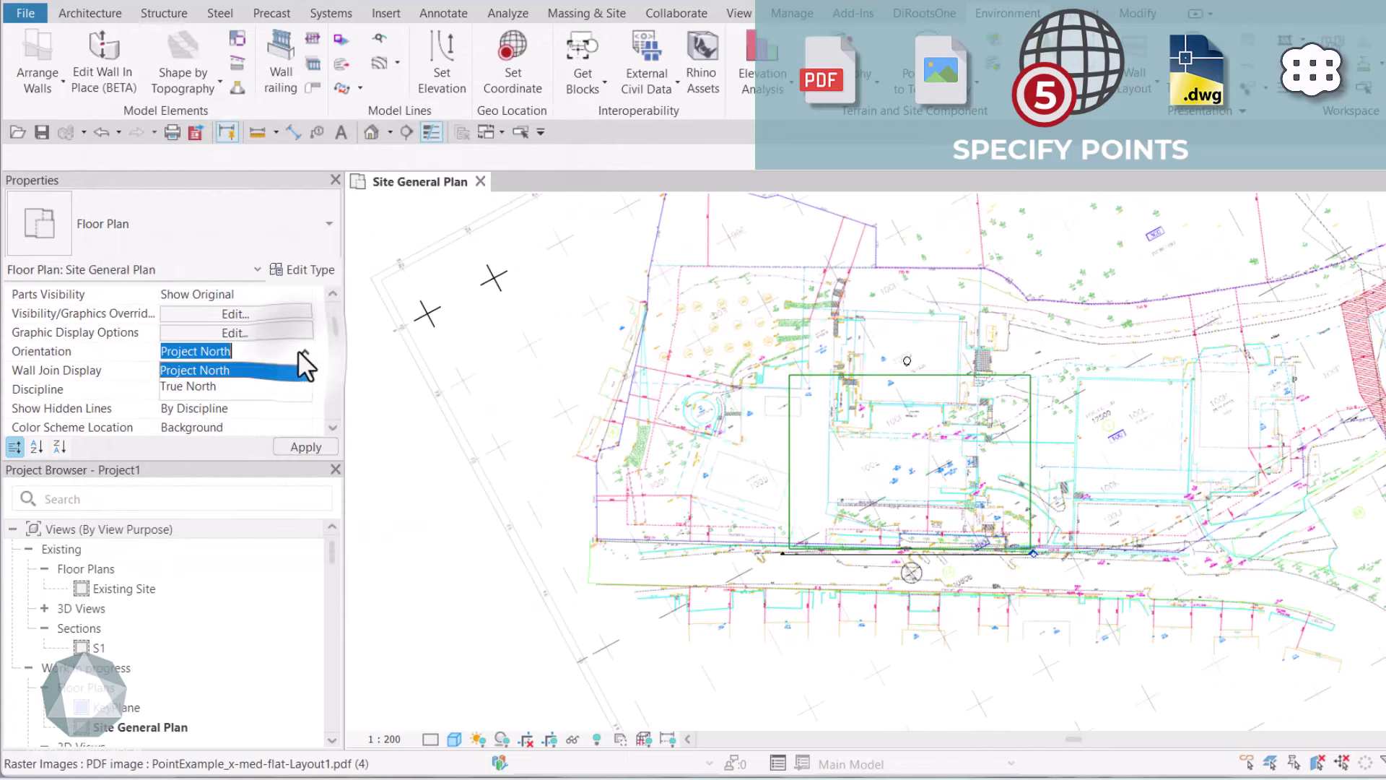